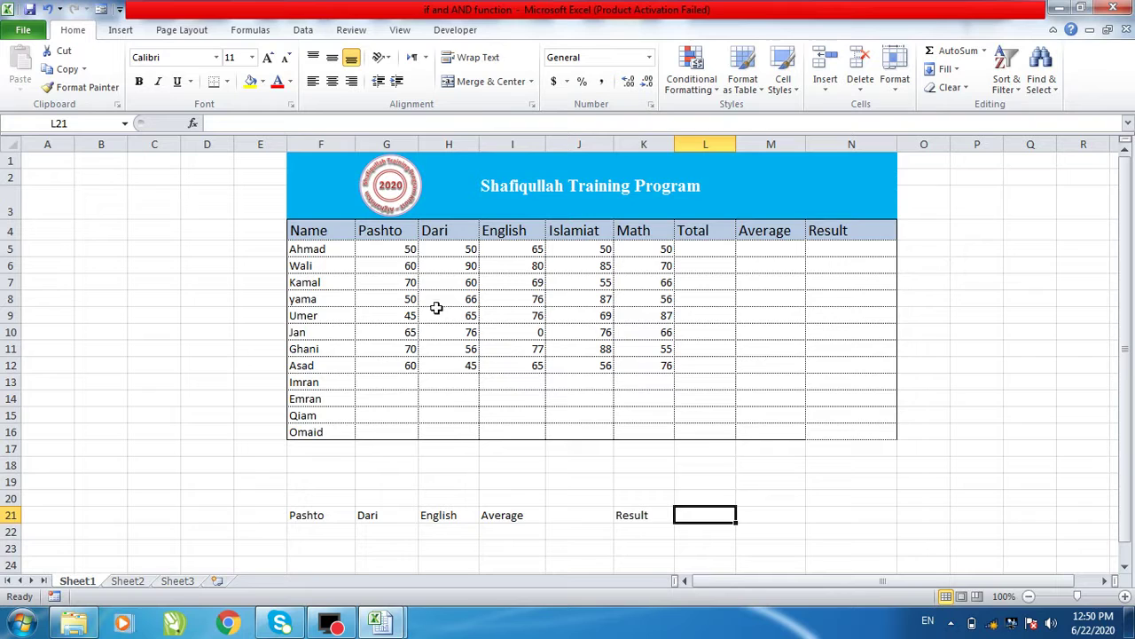
Step: Review the mark sheet's column headings from Name to Result and the first student's subject marks in row 5
click(384, 235)
click(332, 232)
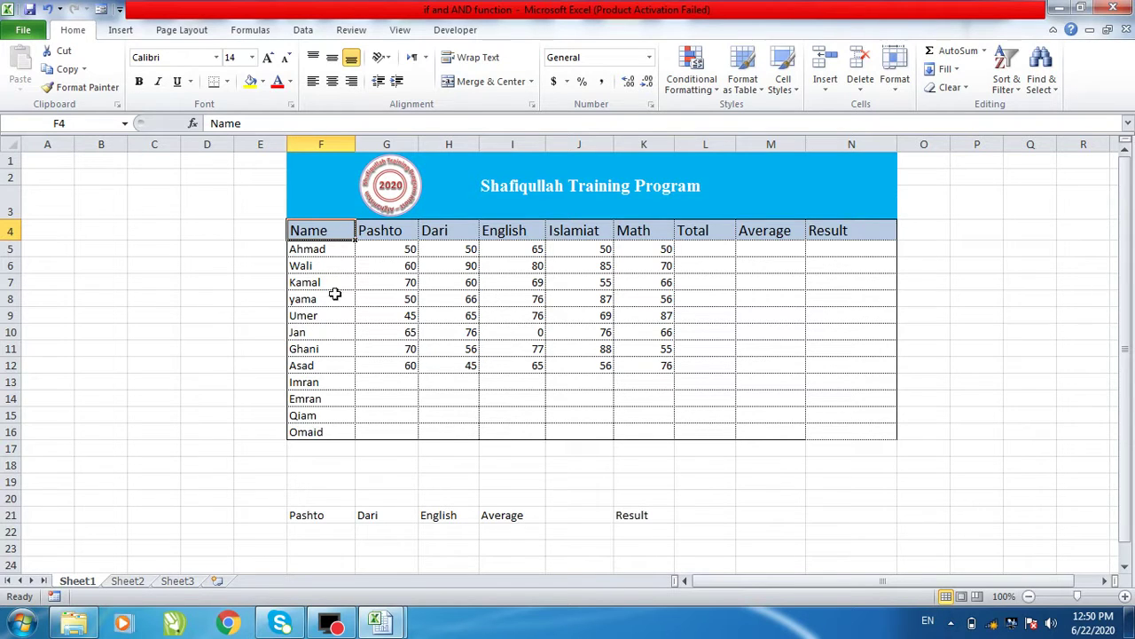
click(390, 231)
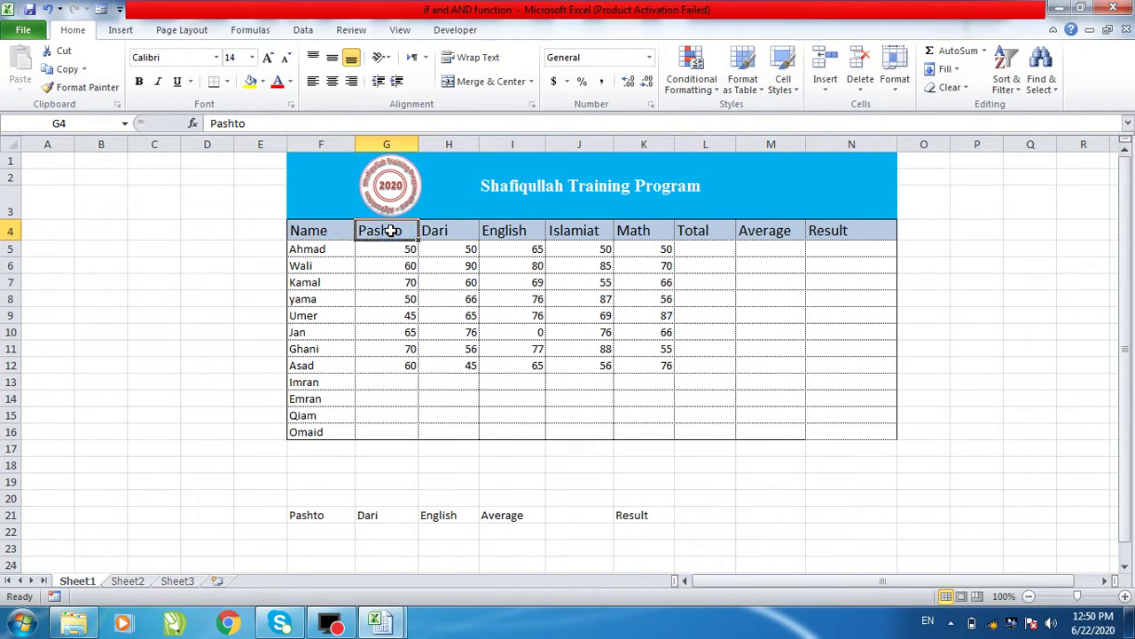
click(463, 232)
click(513, 230)
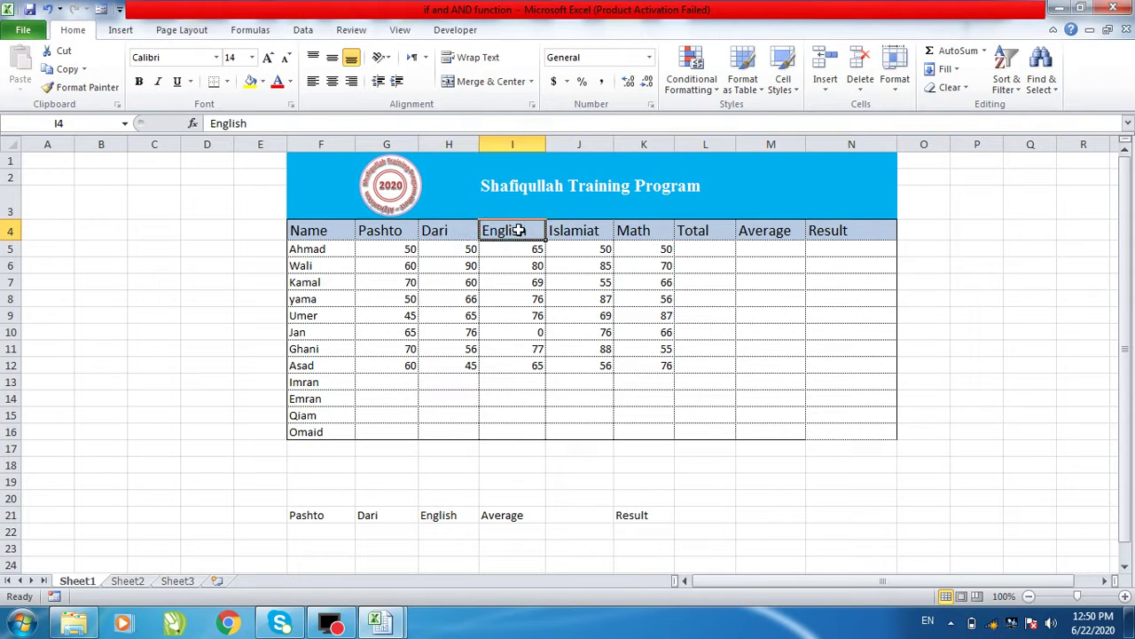
click(563, 232)
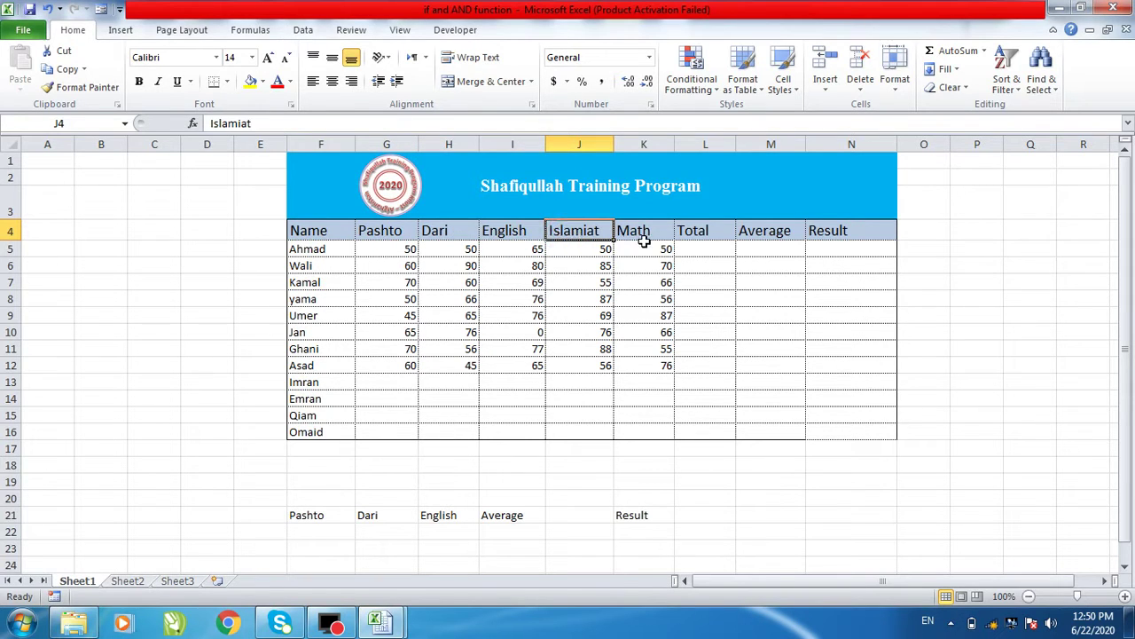
click(644, 243)
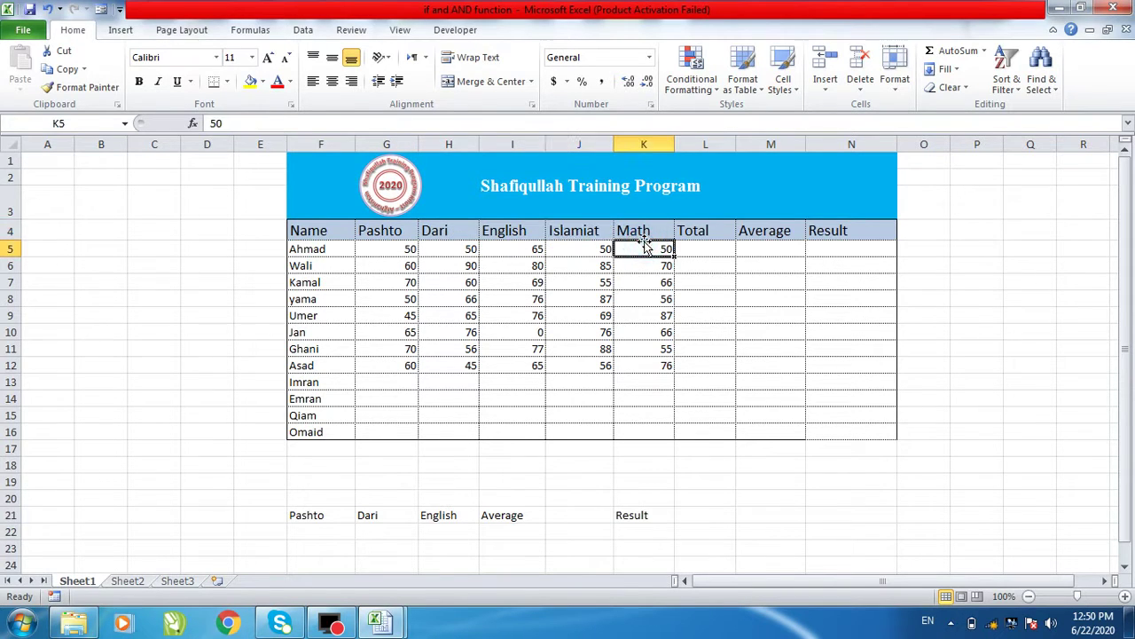
click(723, 229)
click(762, 232)
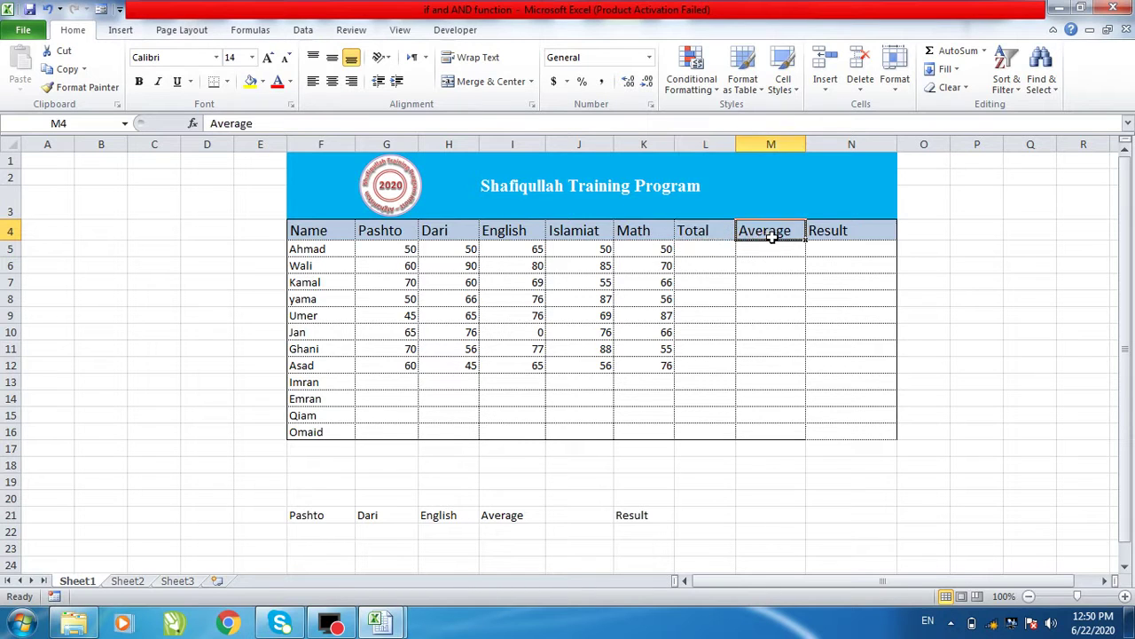
click(842, 231)
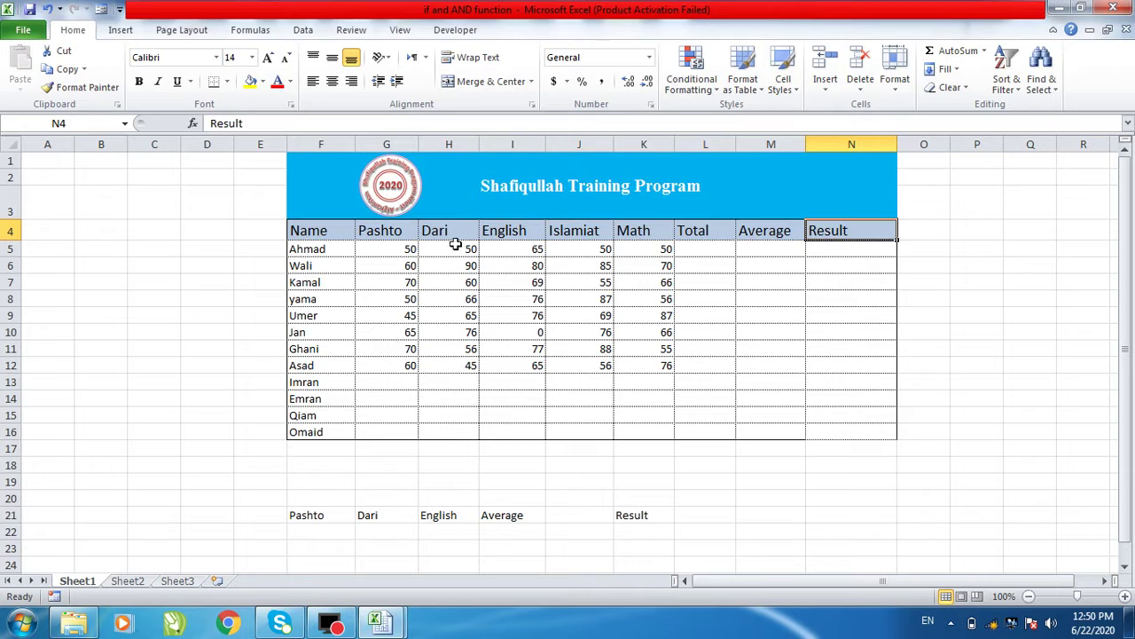
click(388, 246)
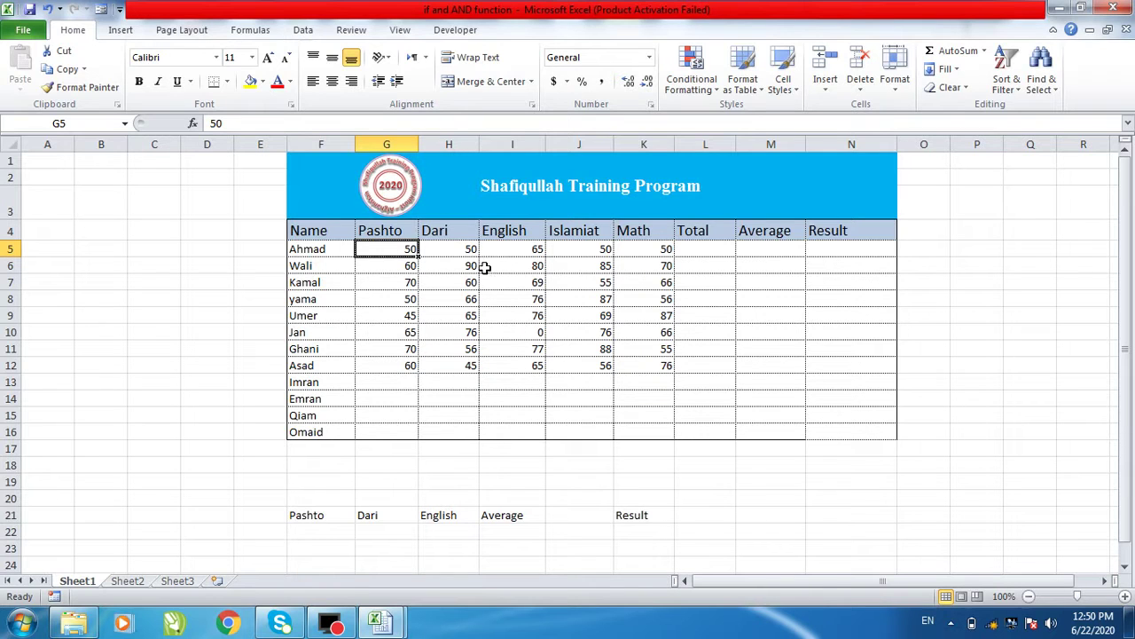
click(452, 249)
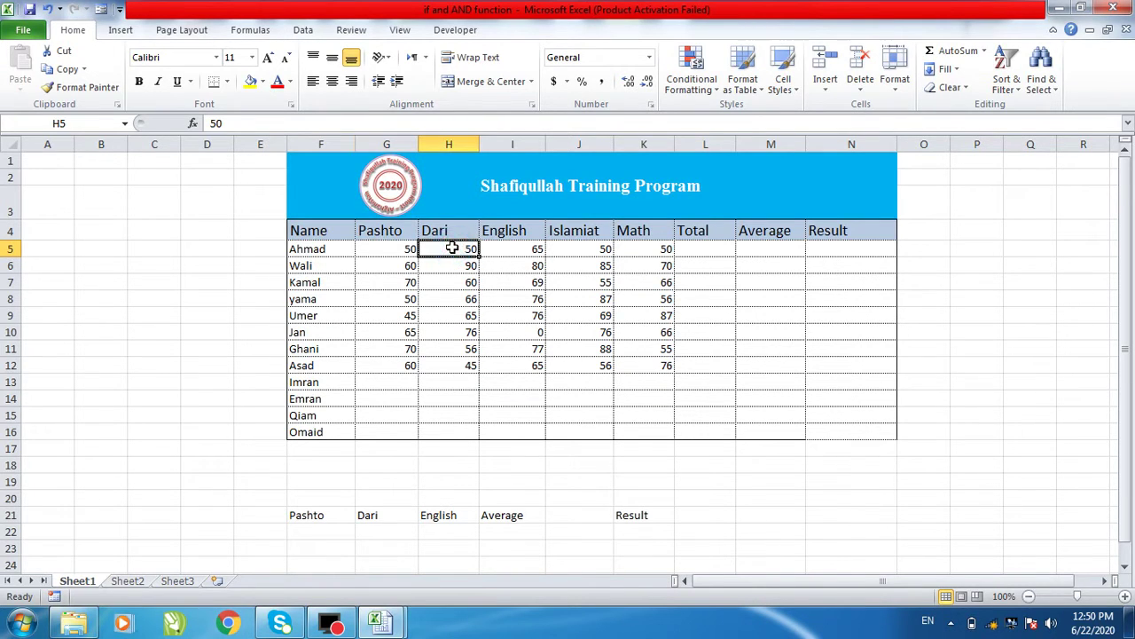
click(524, 249)
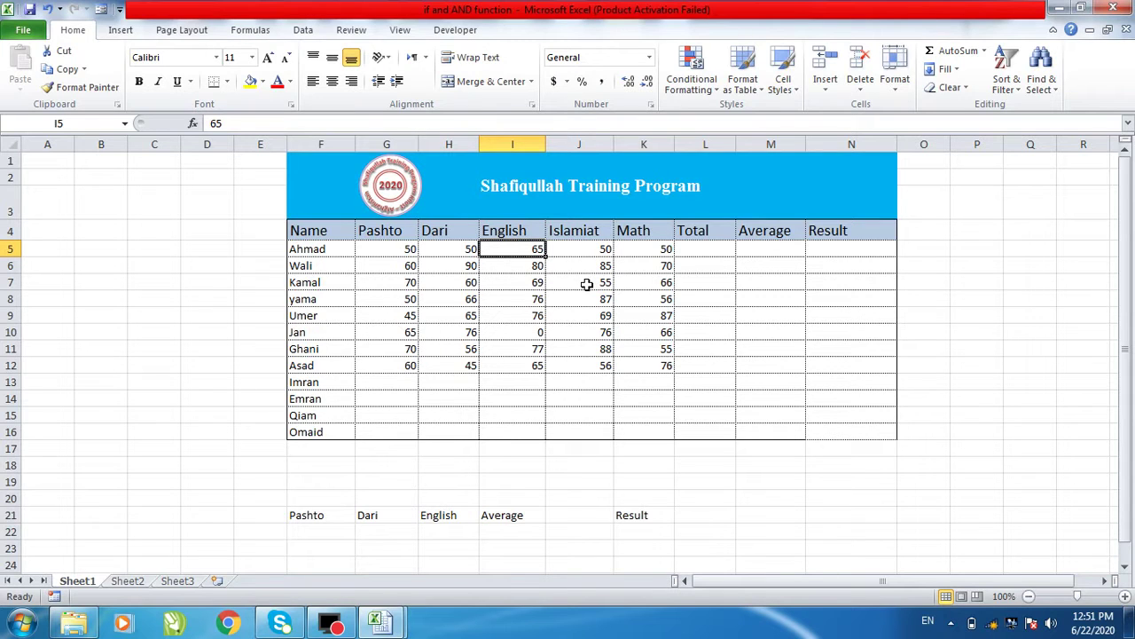
click(831, 248)
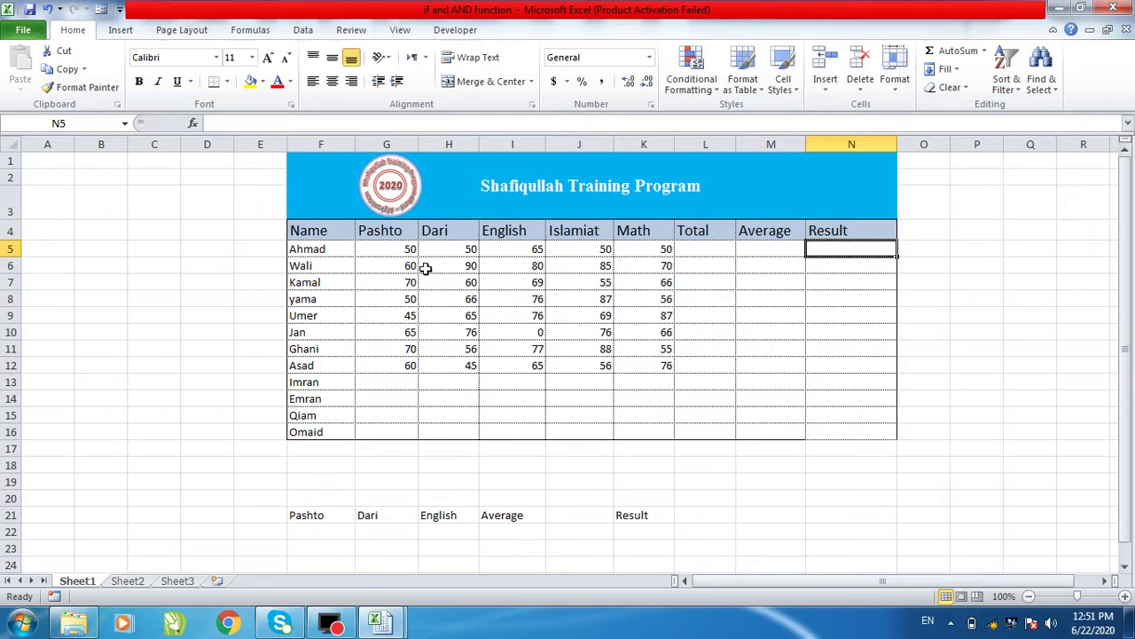
Step: Set the first student's Pashto mark in G5 to 45
click(389, 249)
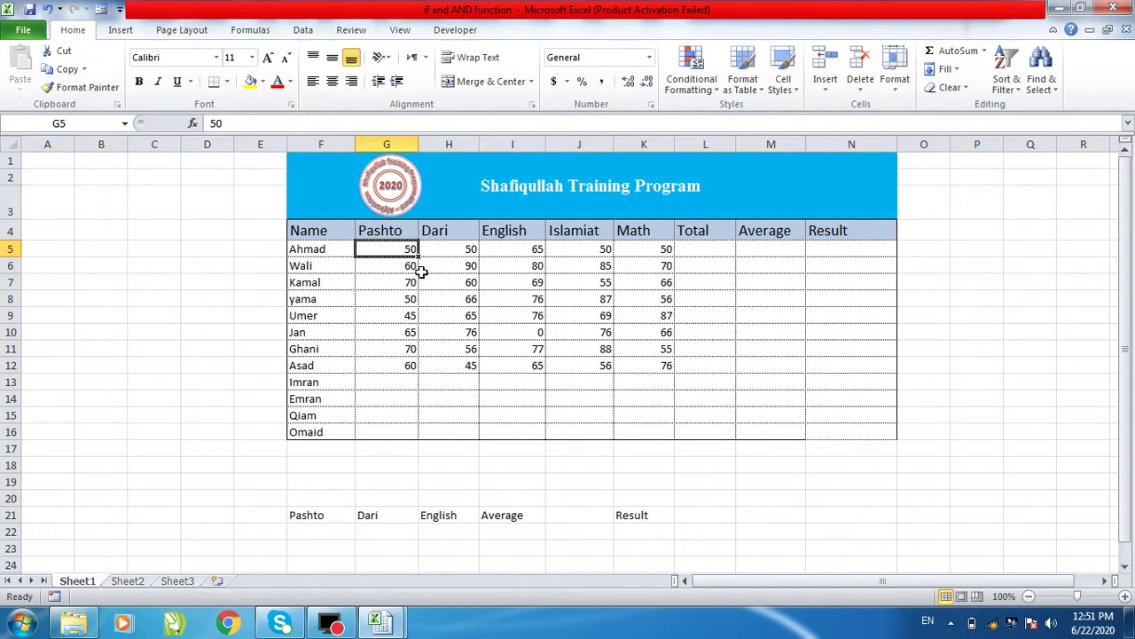
text(5)
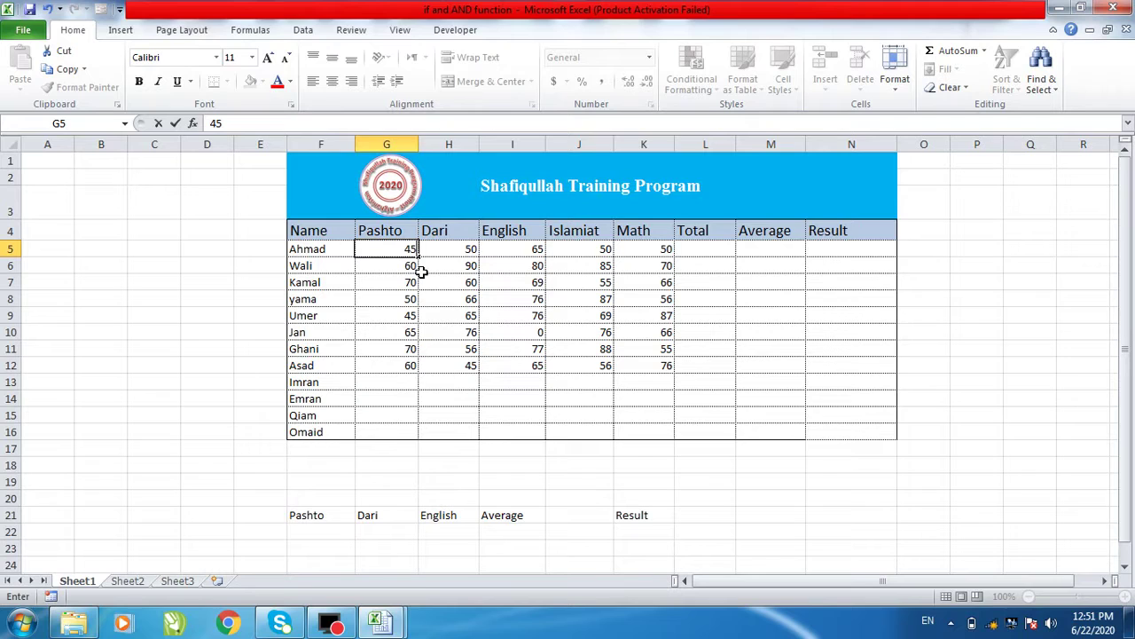
click(423, 266)
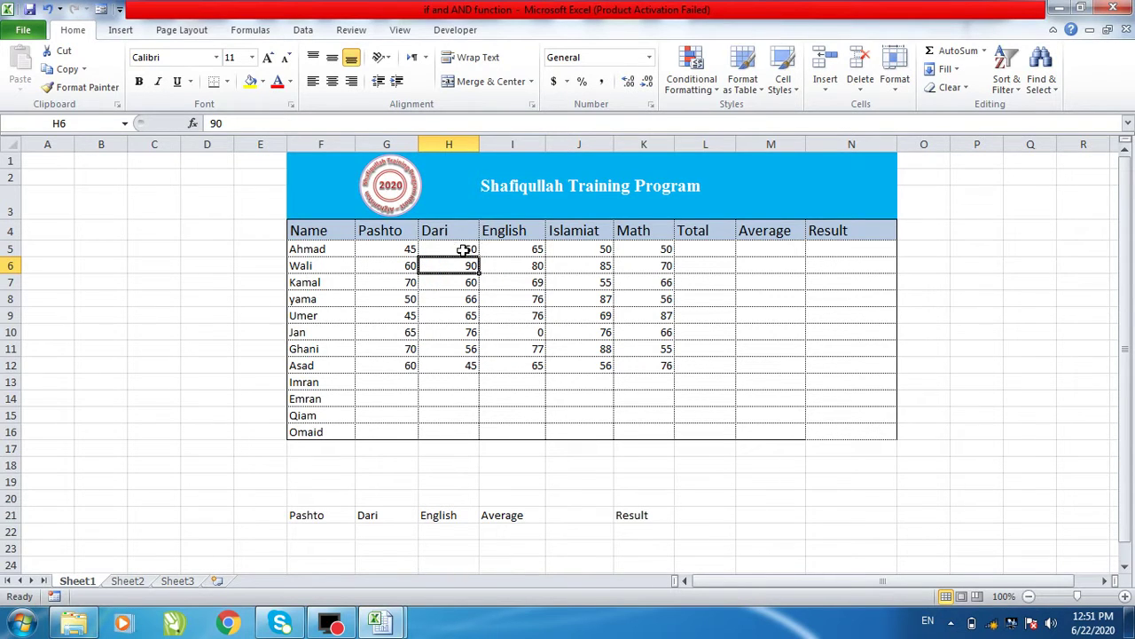
Step: Examine the first student's marks in G5:K5 together with the Result cell N5
click(463, 249)
click(539, 249)
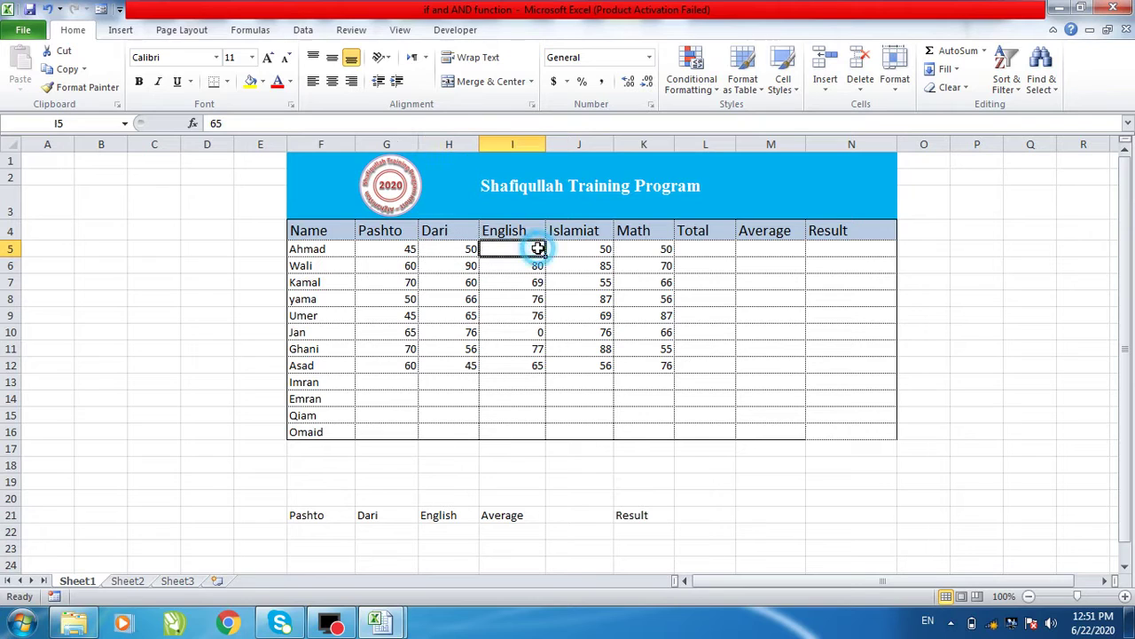
click(603, 250)
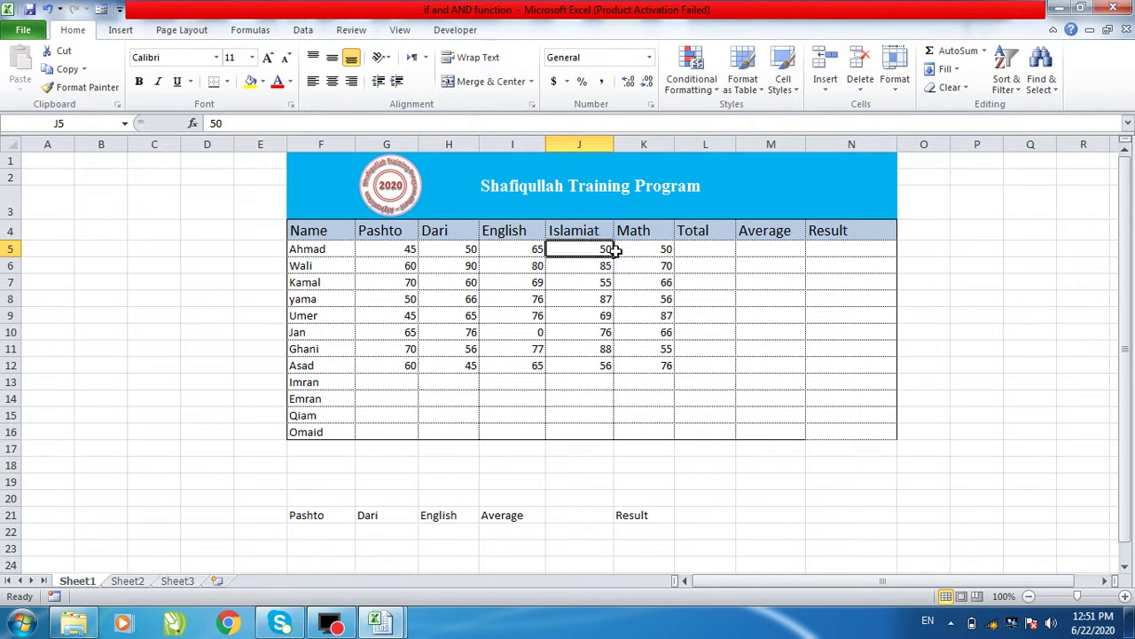
click(654, 248)
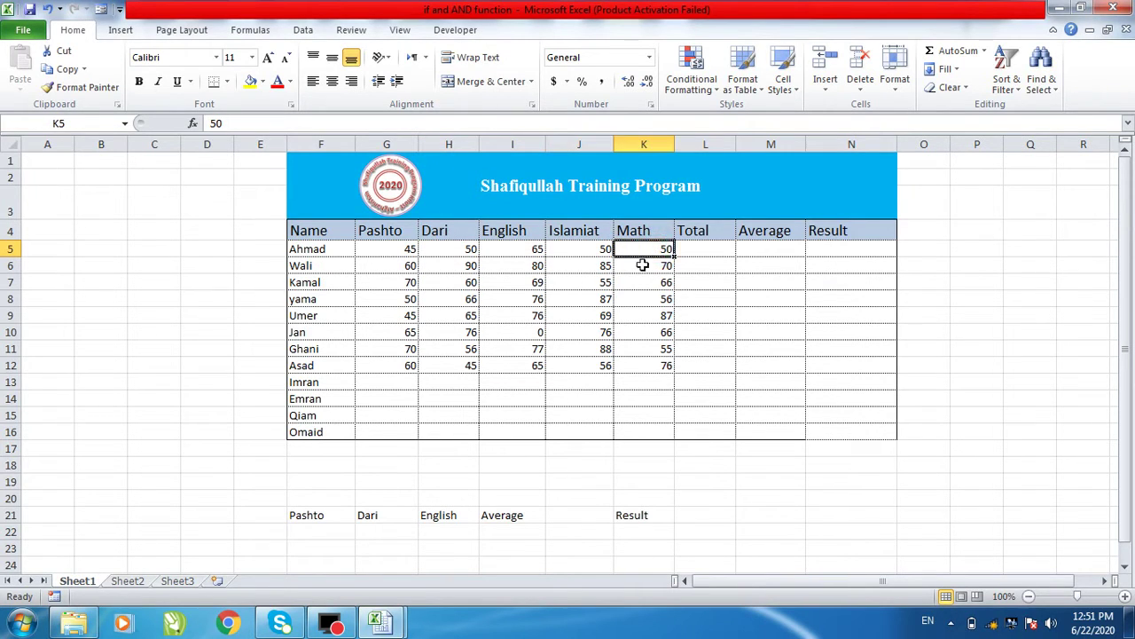
click(845, 252)
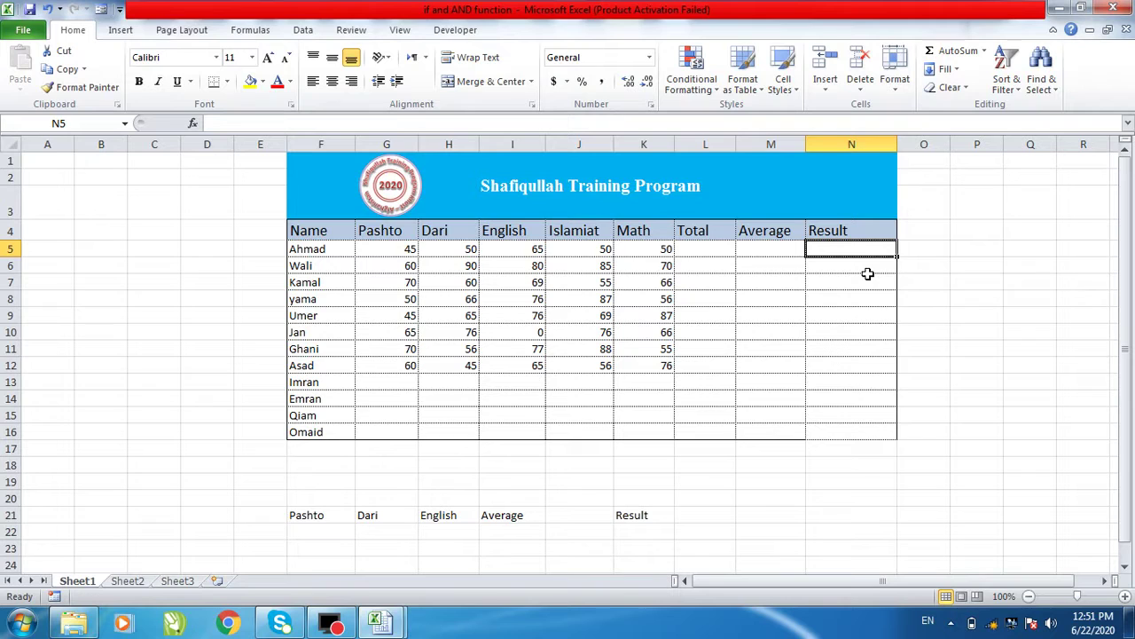
click(387, 250)
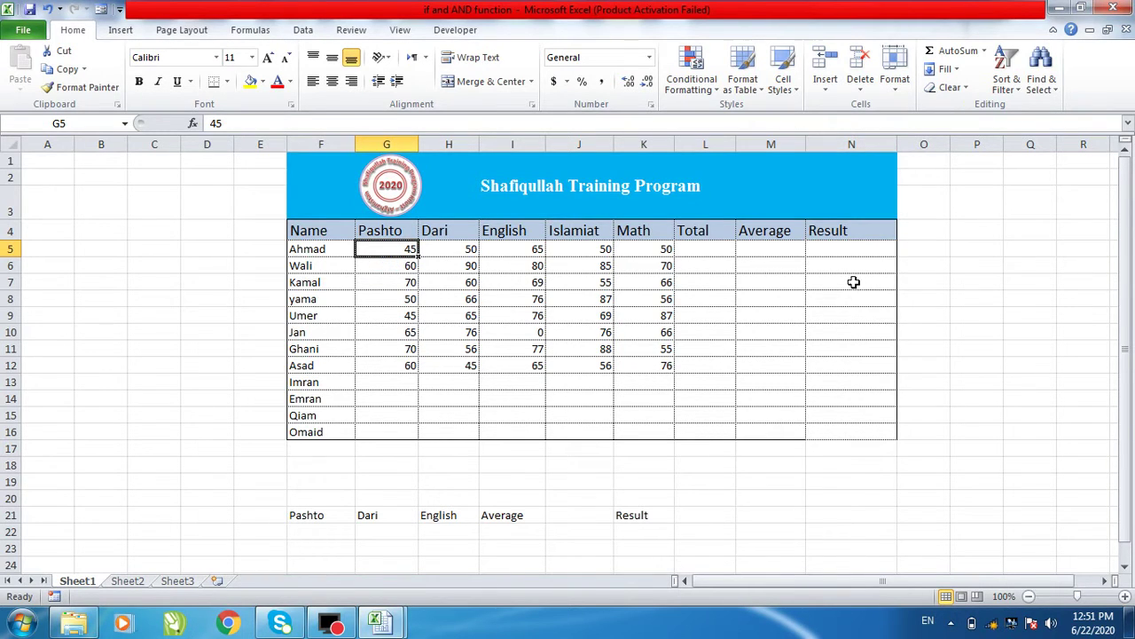
click(832, 250)
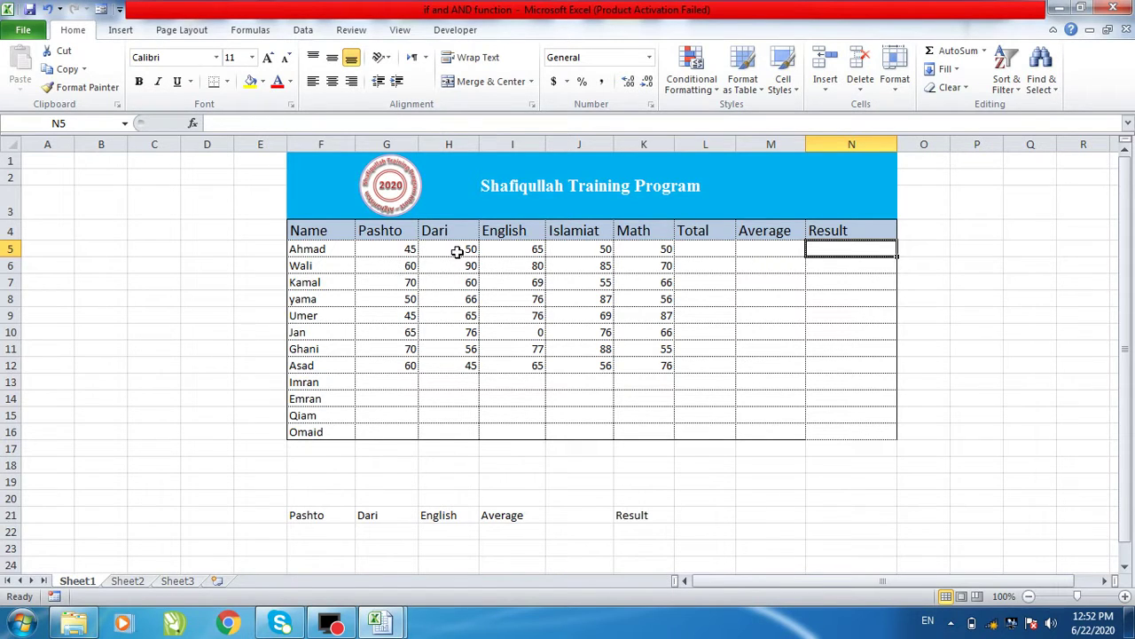
drag(456, 250, 624, 248)
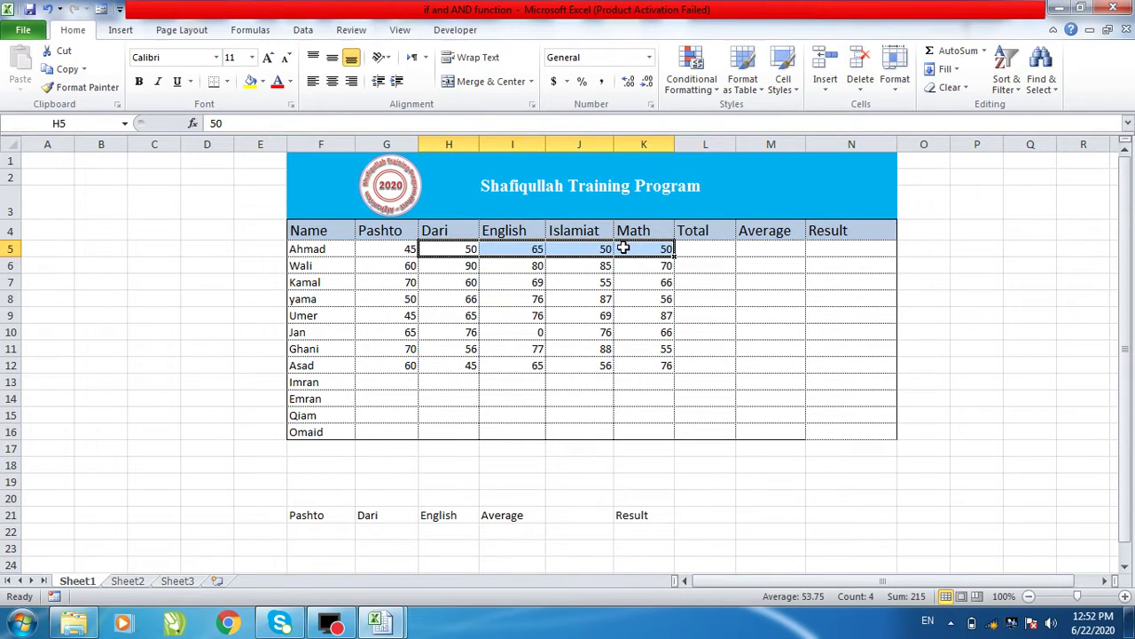
click(380, 247)
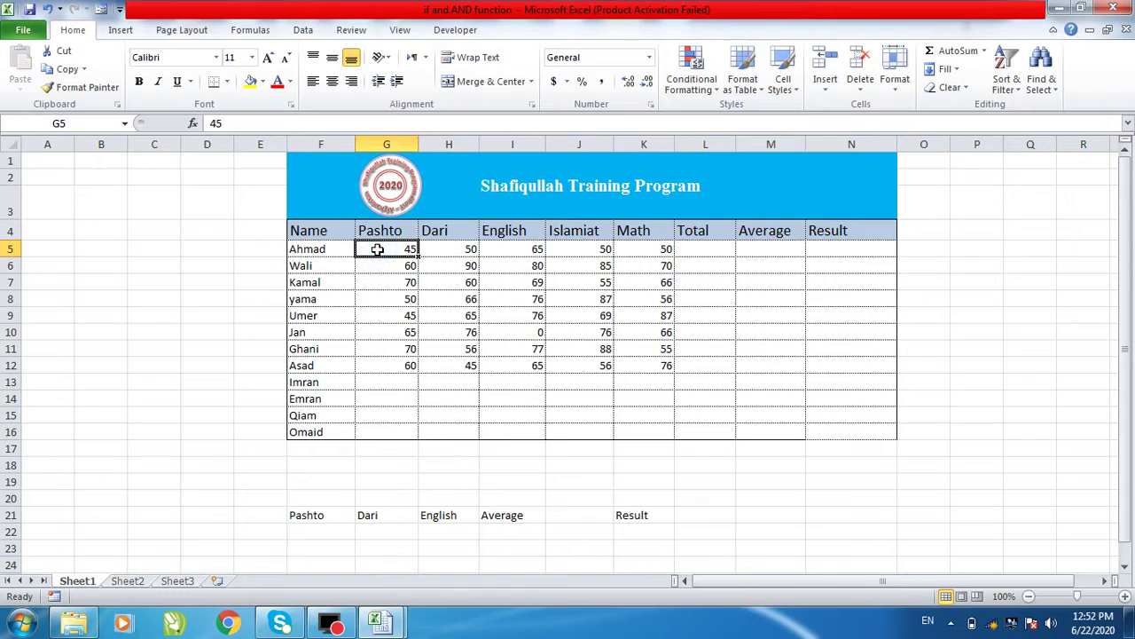
click(840, 249)
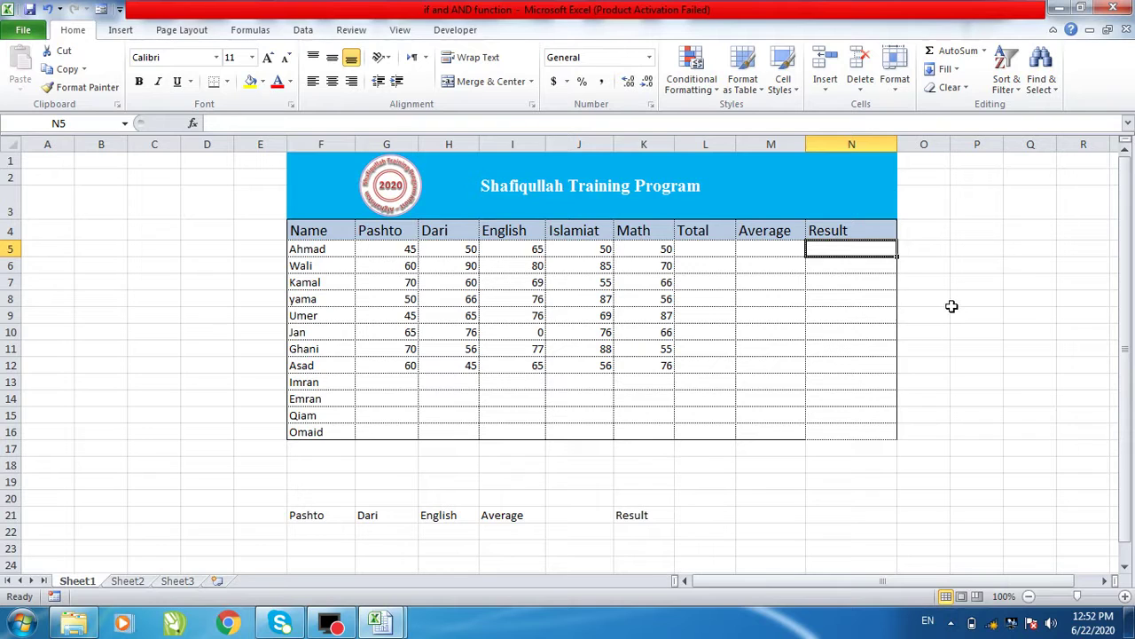
Step: Enter IF in cell K18 and AND in cell L18, below the mark table
click(631, 463)
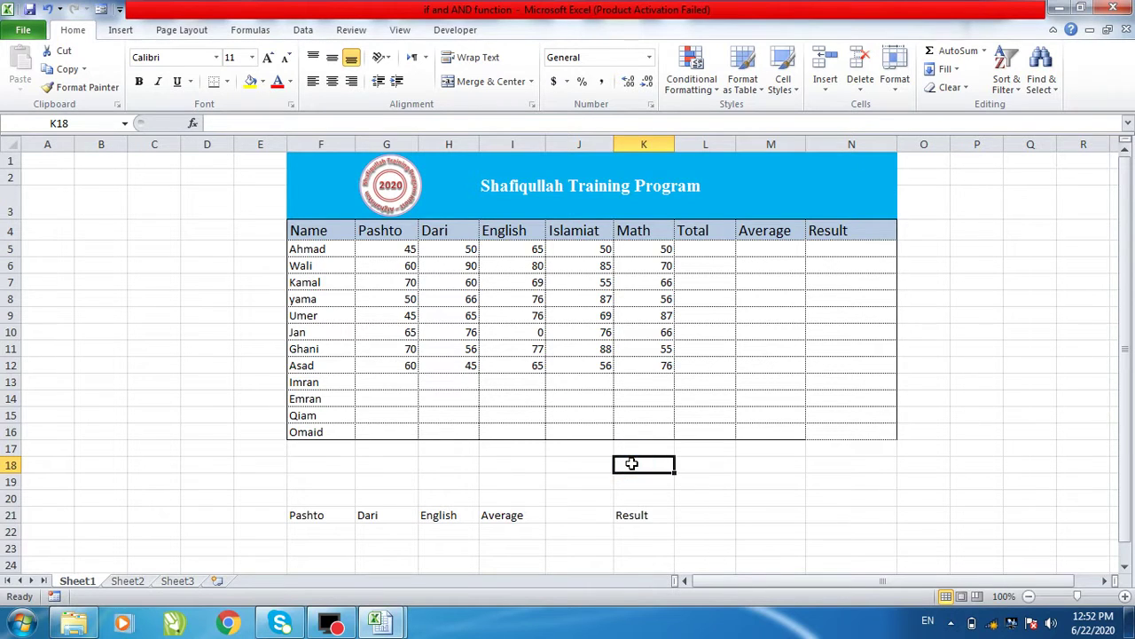
text(IF)
key(Tab)
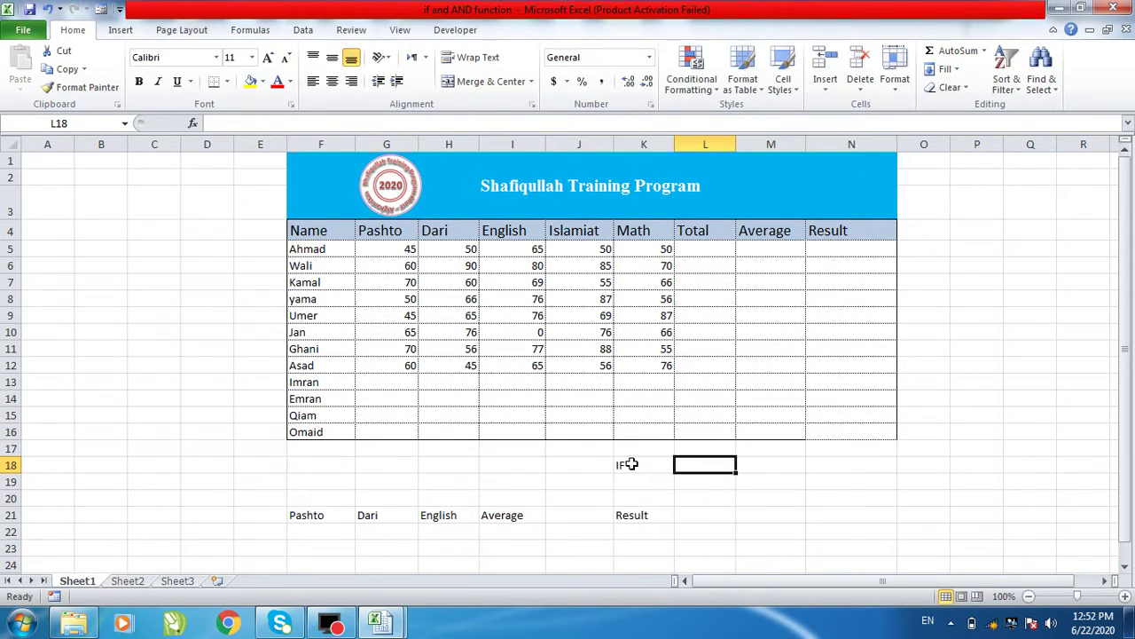
text(AN)
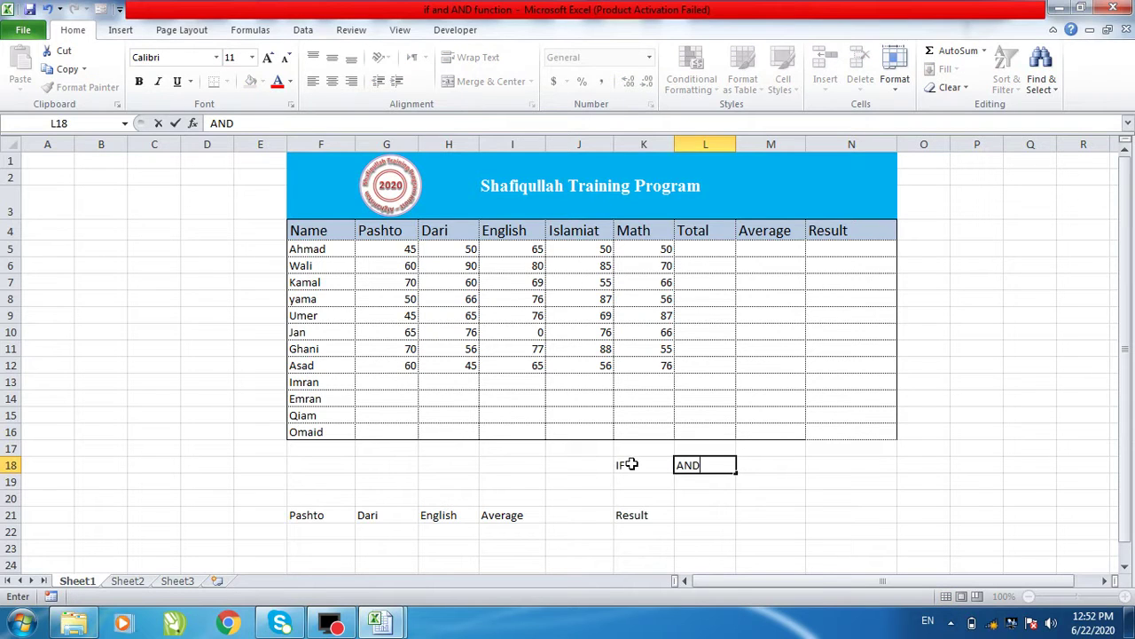
text(D)
click(711, 490)
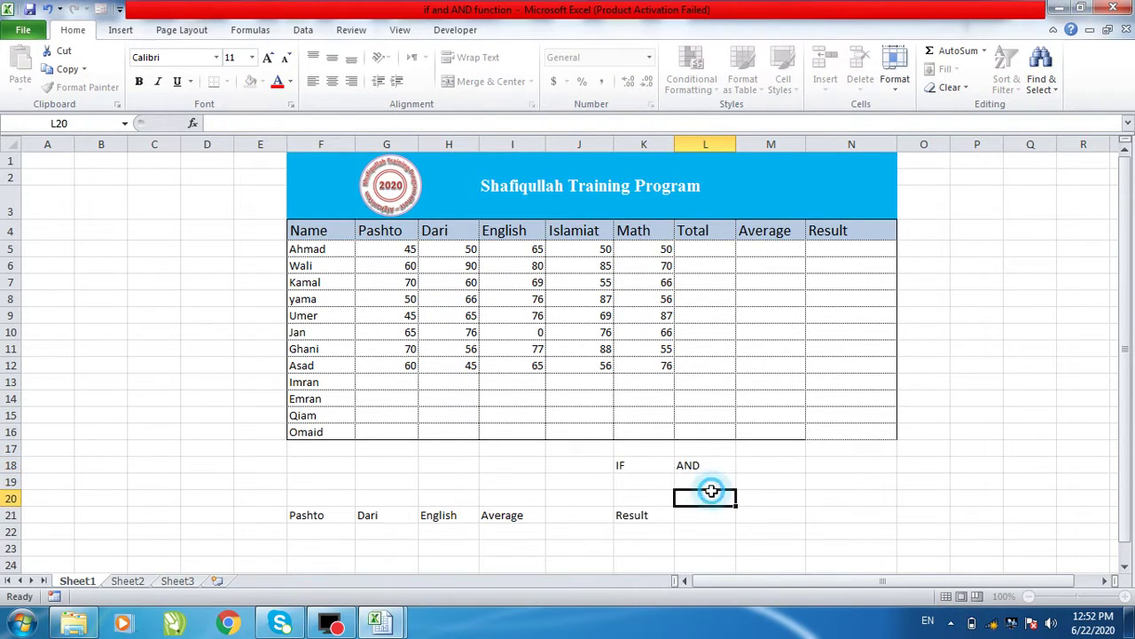
Step: Clear the IF and AND labels from cells K18:L18
click(629, 464)
drag(629, 463, 684, 464)
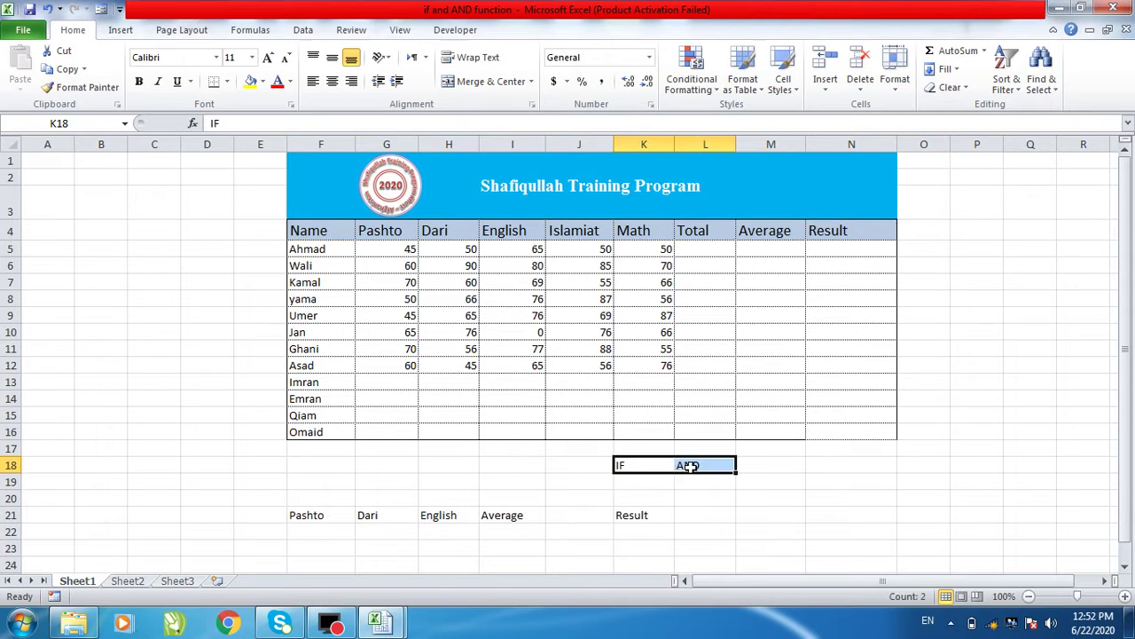
key(Home)
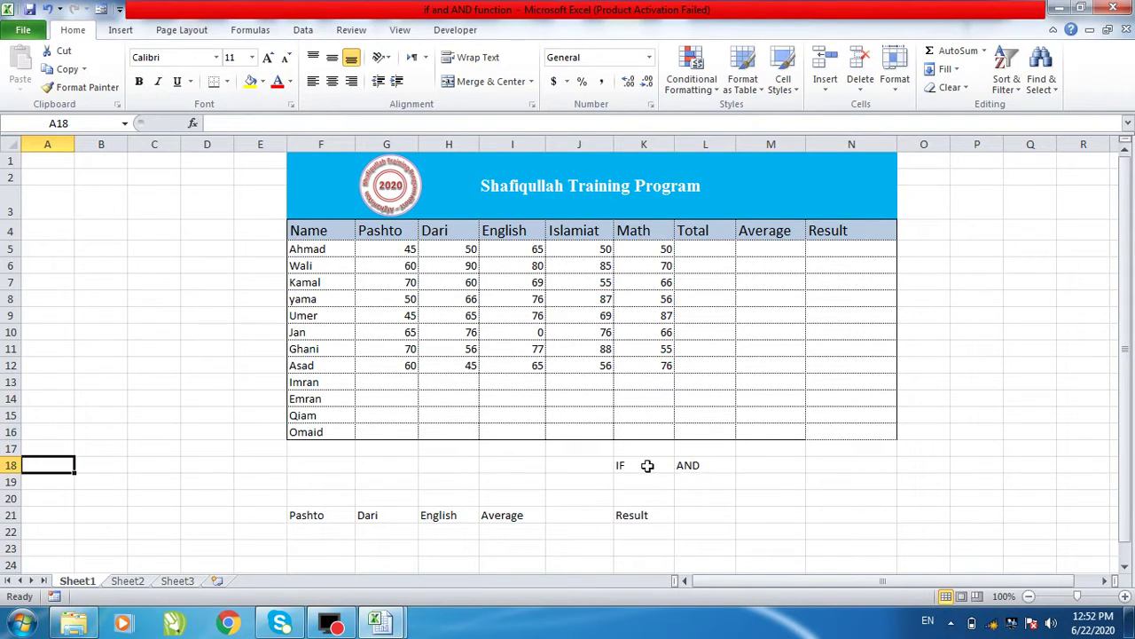
drag(644, 464, 705, 464)
key(Delete)
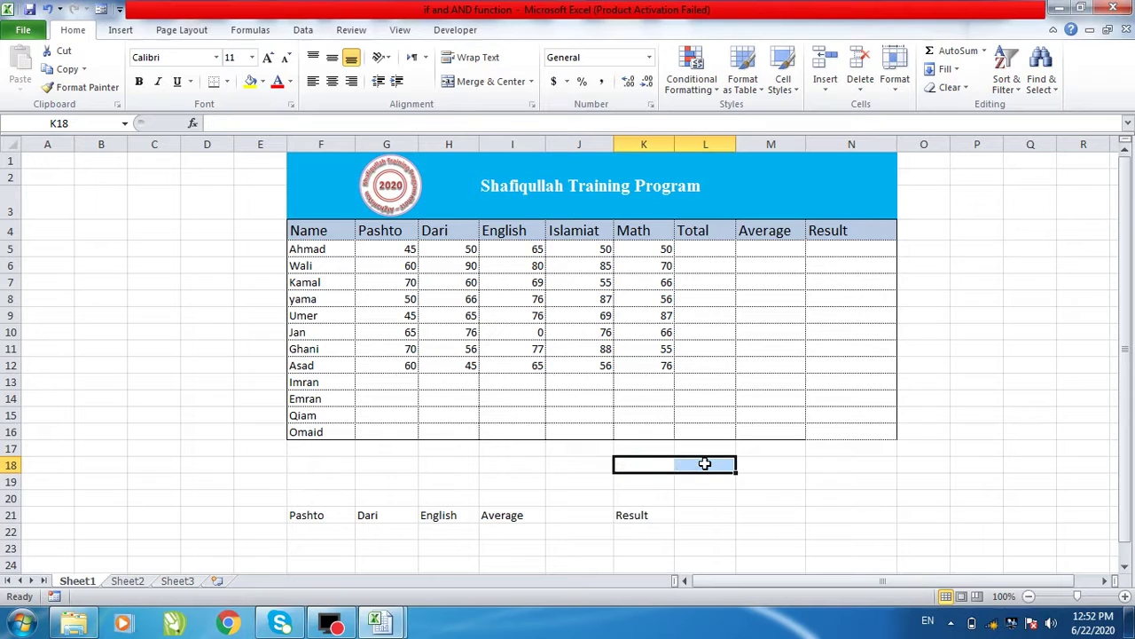
Step: Enter a mark of 50 for each of Pashto, Dari and English in the sample row's cells F22:H22
click(507, 532)
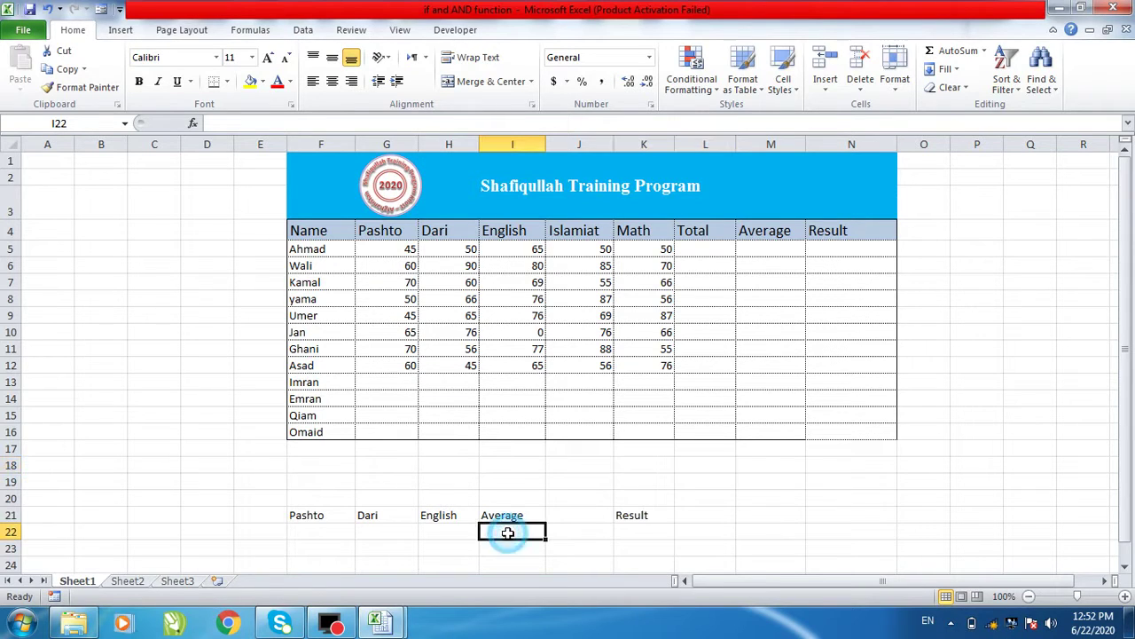
click(315, 530)
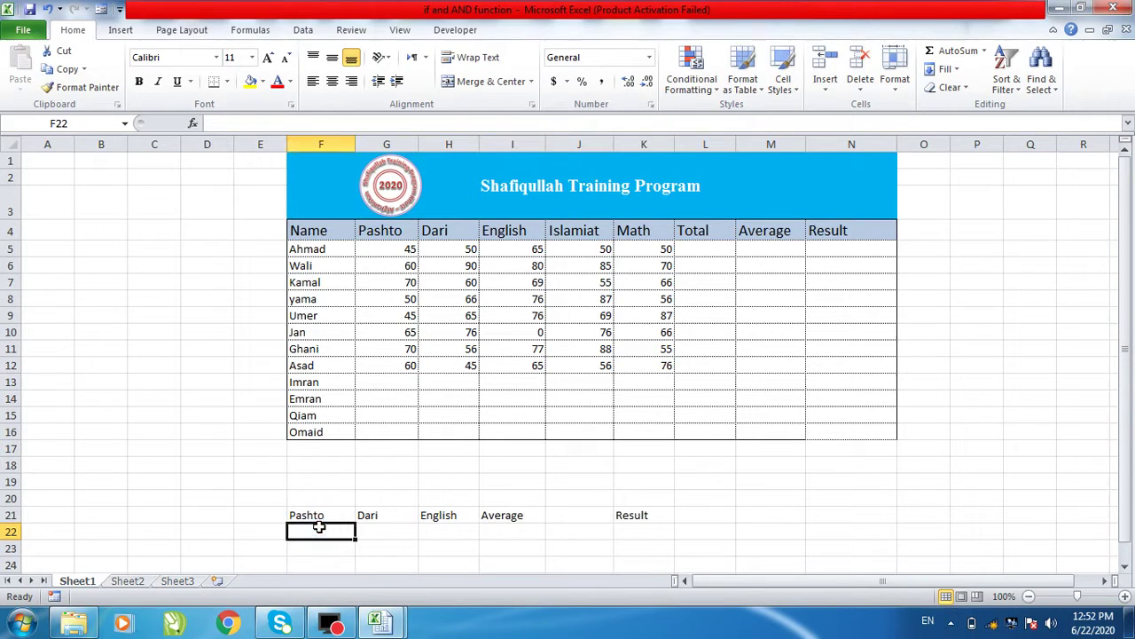
text(50)
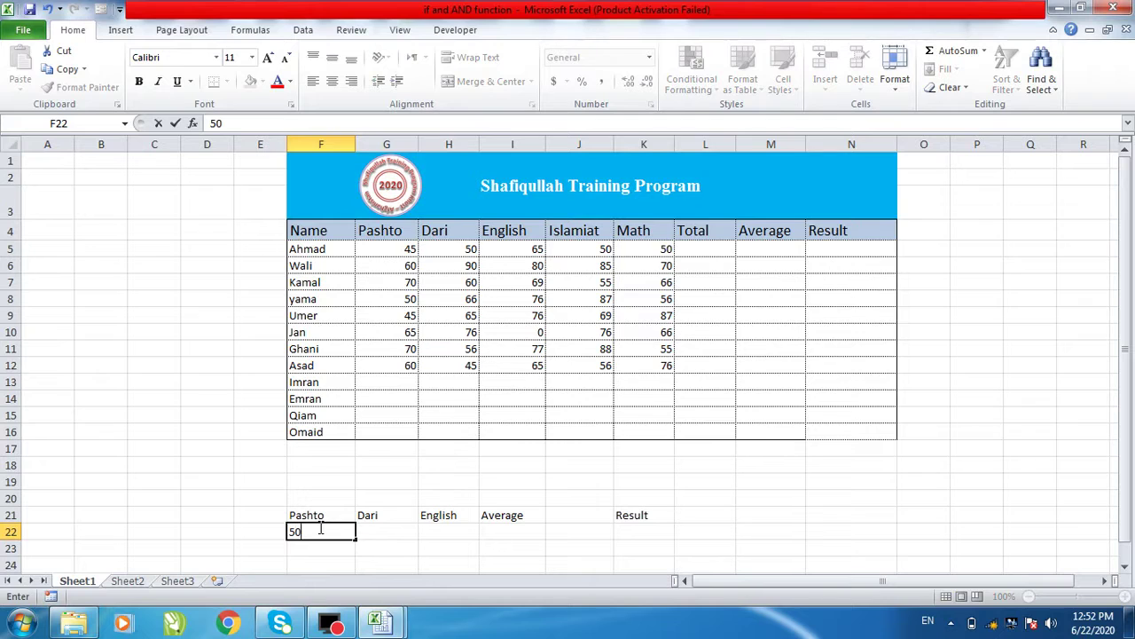
key(Tab)
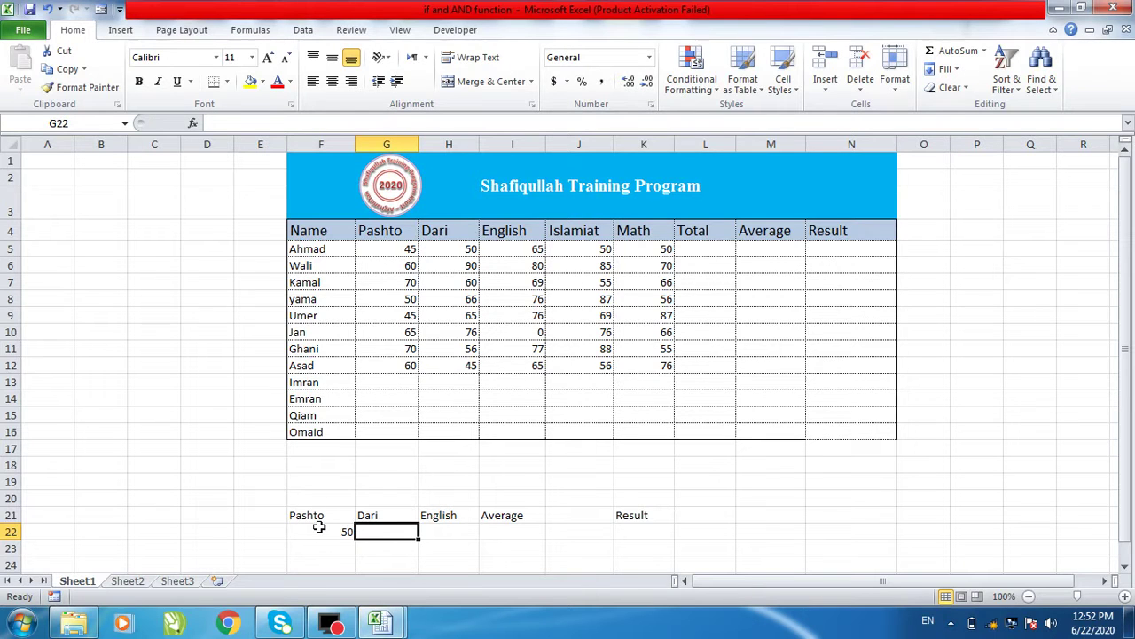
text(50)
key(Tab)
text(5)
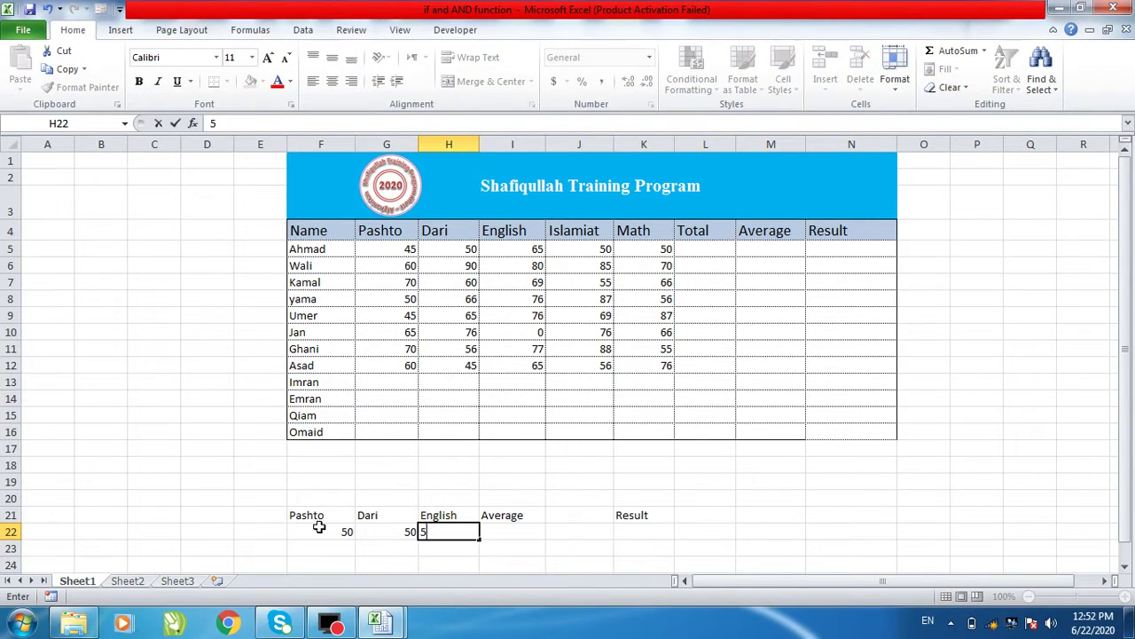
text(0)
key(Tab)
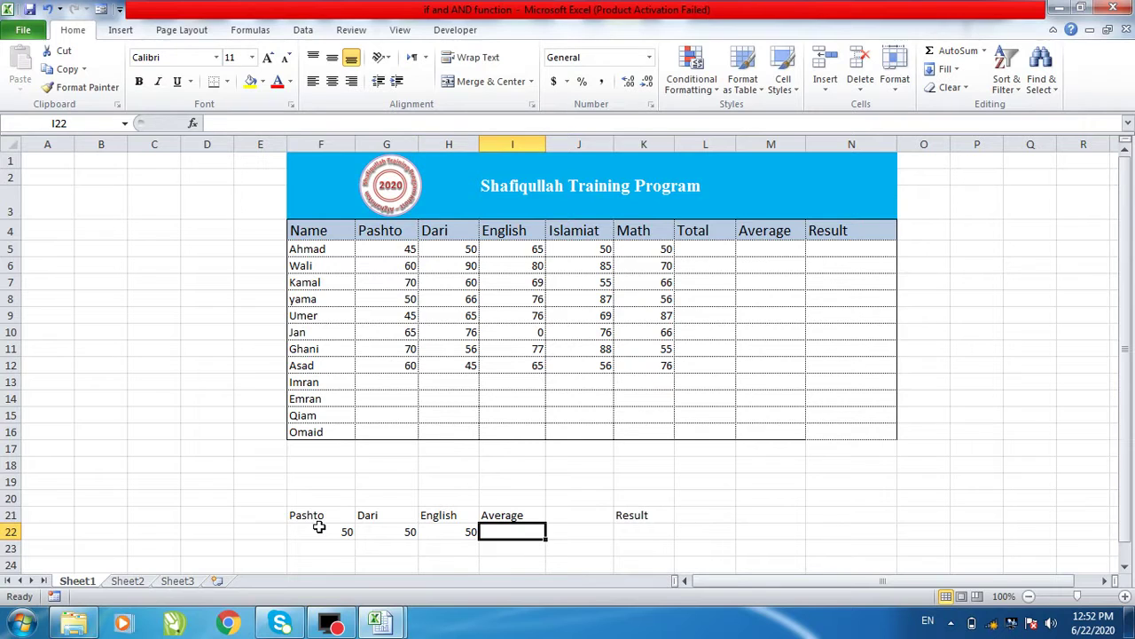
Step: Calculate the sample row's average in I22 with the formula =AVERAGE(F22:H22)
text(=)
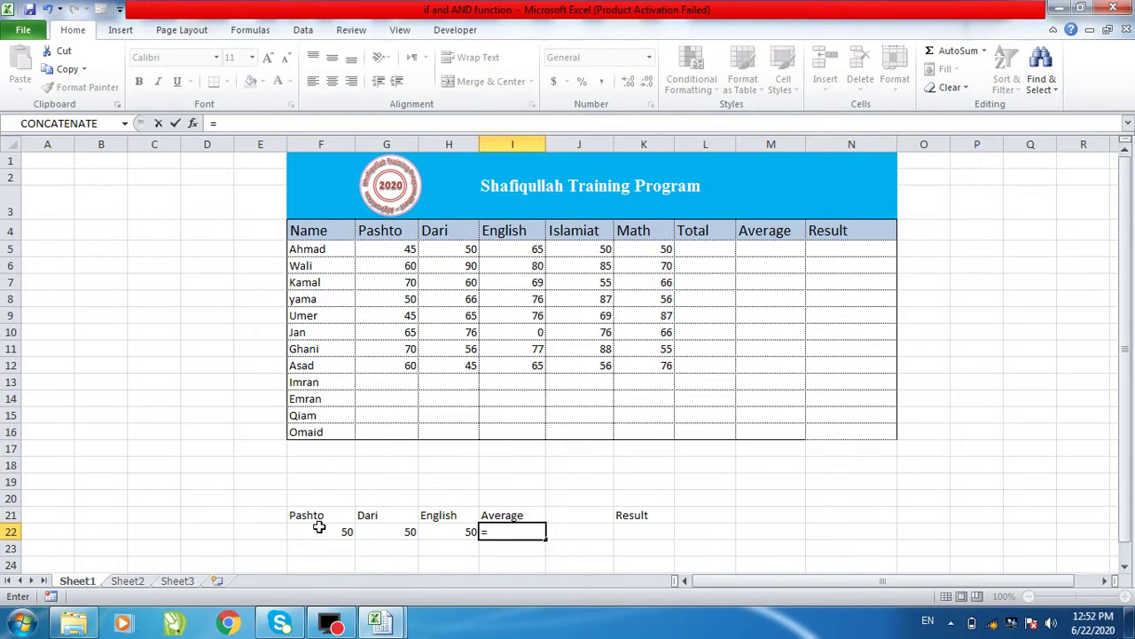
text(ave)
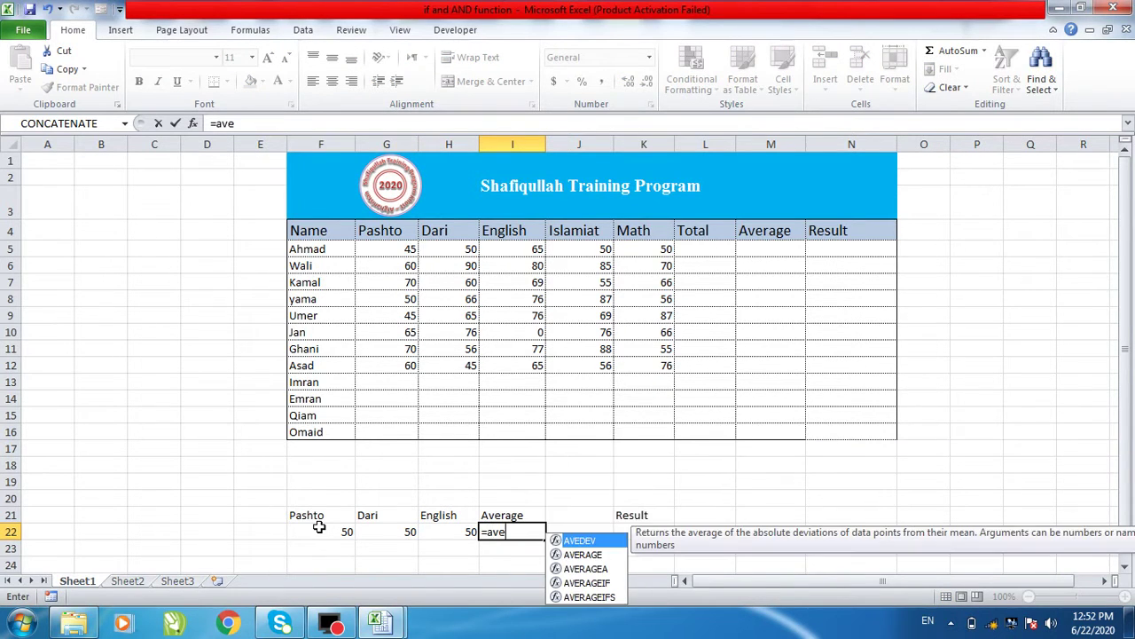
double_click(581, 554)
drag(342, 532, 434, 530)
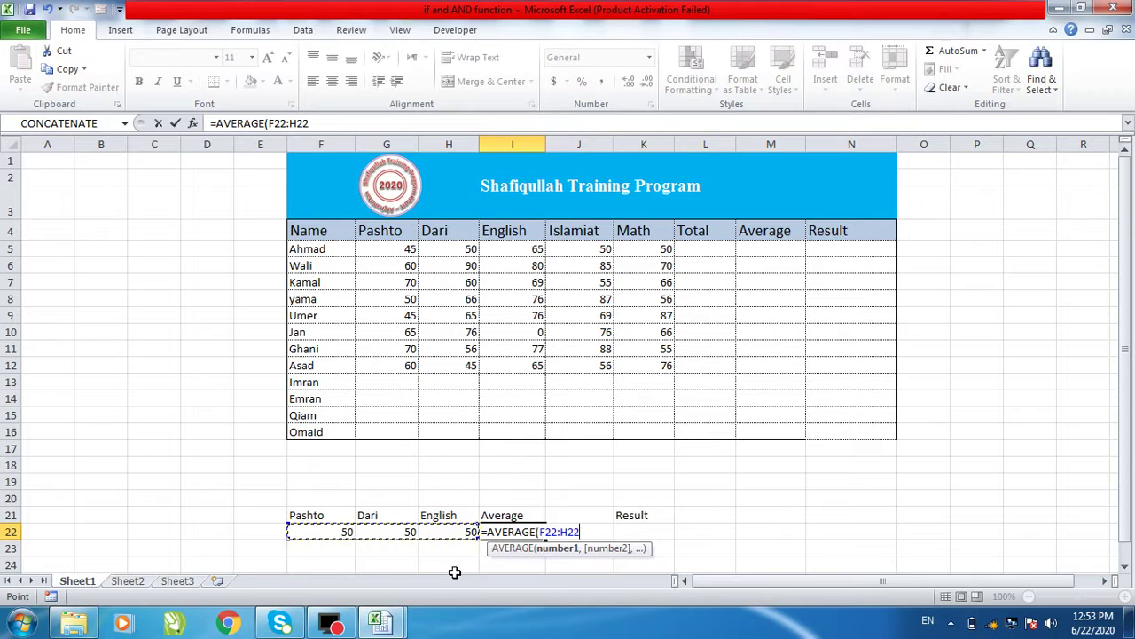
text())
key(Return)
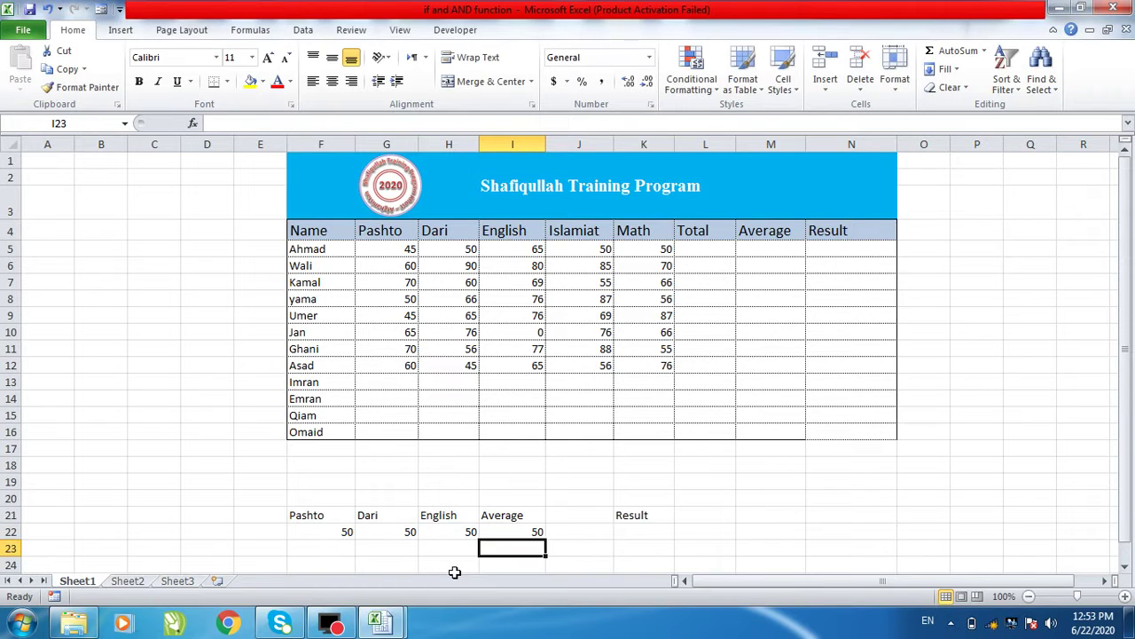
Step: Set the sample row's Pashto mark in F22 to 80 and check the average in I22
click(525, 533)
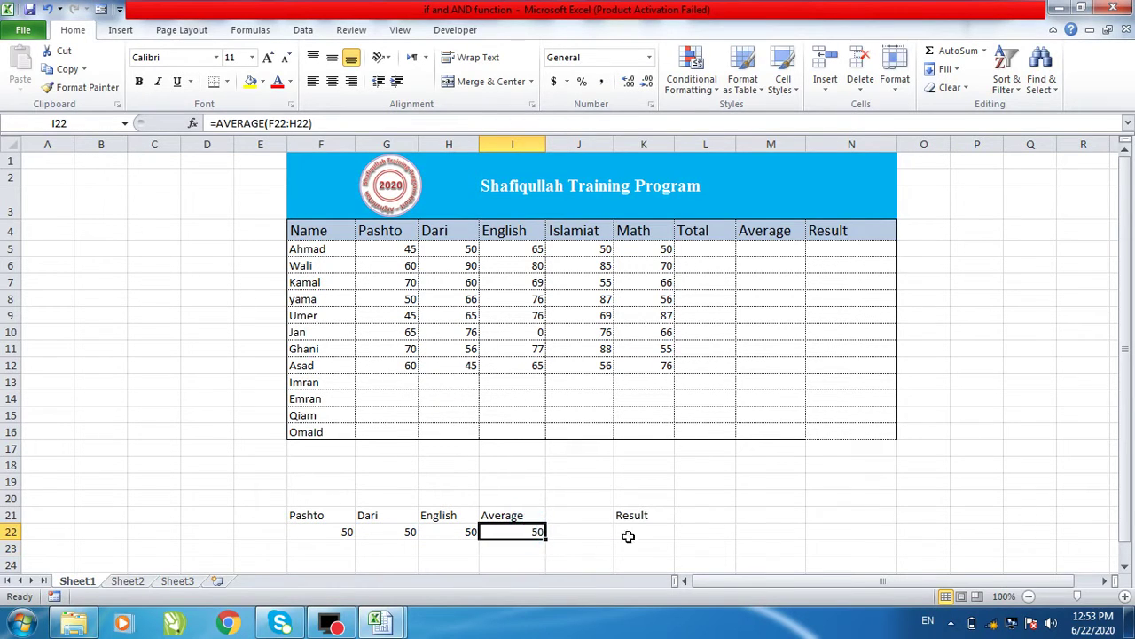
click(656, 530)
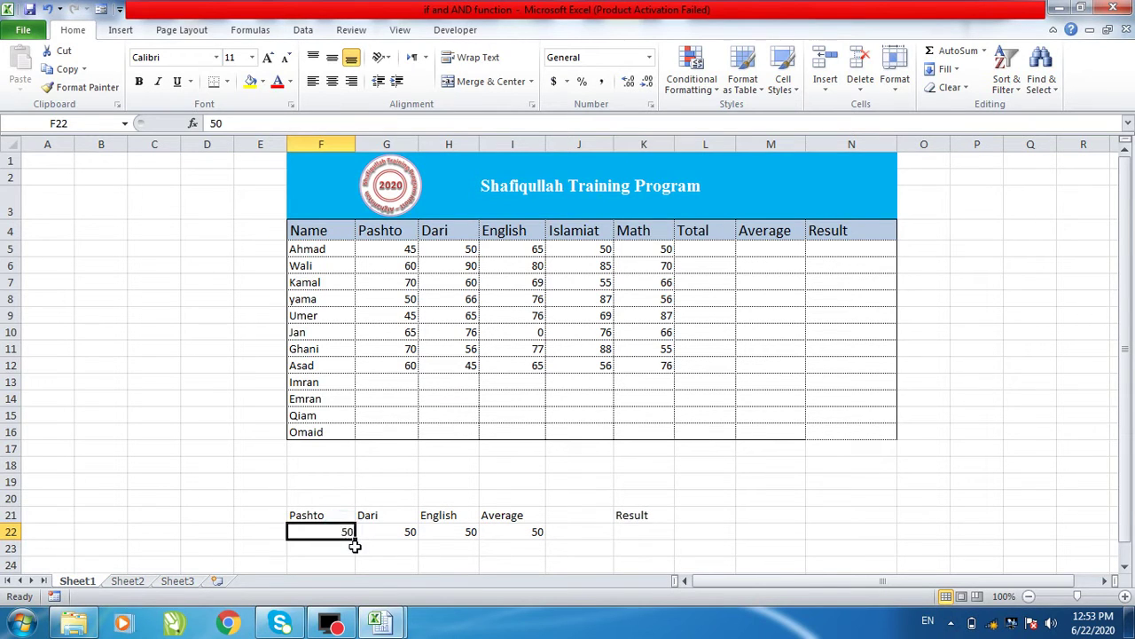
text(80)
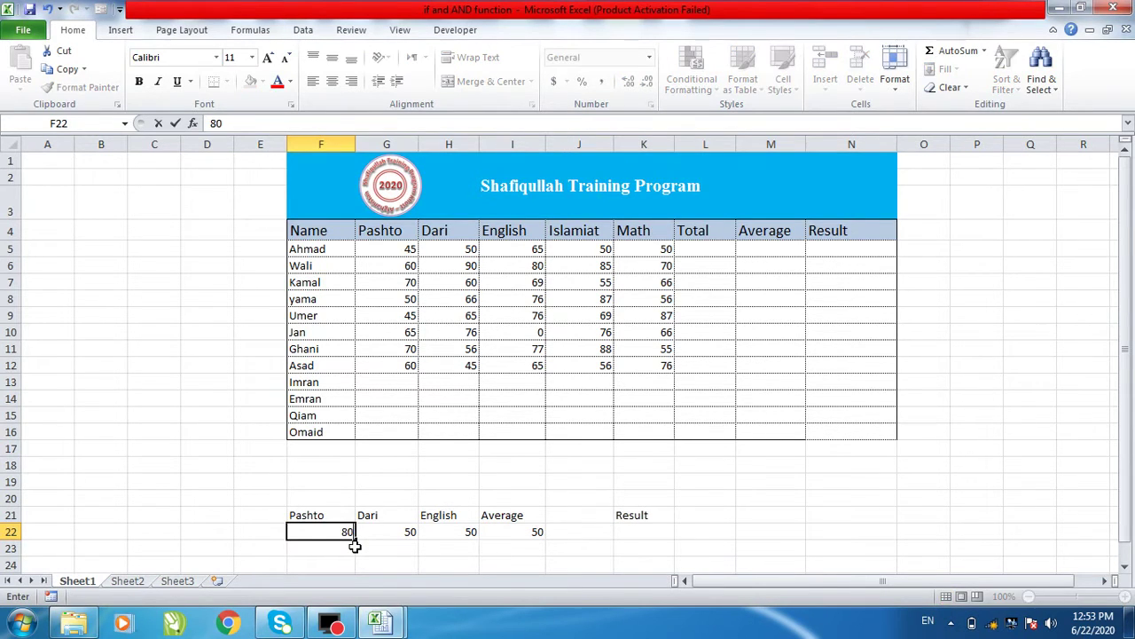
click(377, 547)
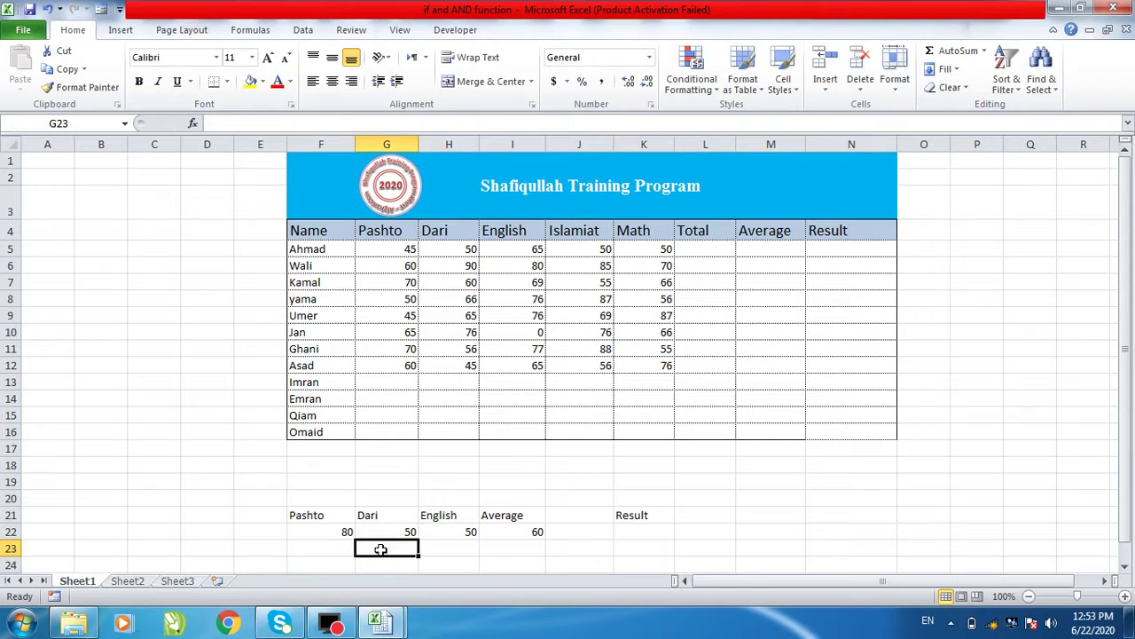
click(523, 534)
Step: Enter the formula =IF(I22>=50,"Pass","Fail") in the sample row's Result cell K22
click(644, 532)
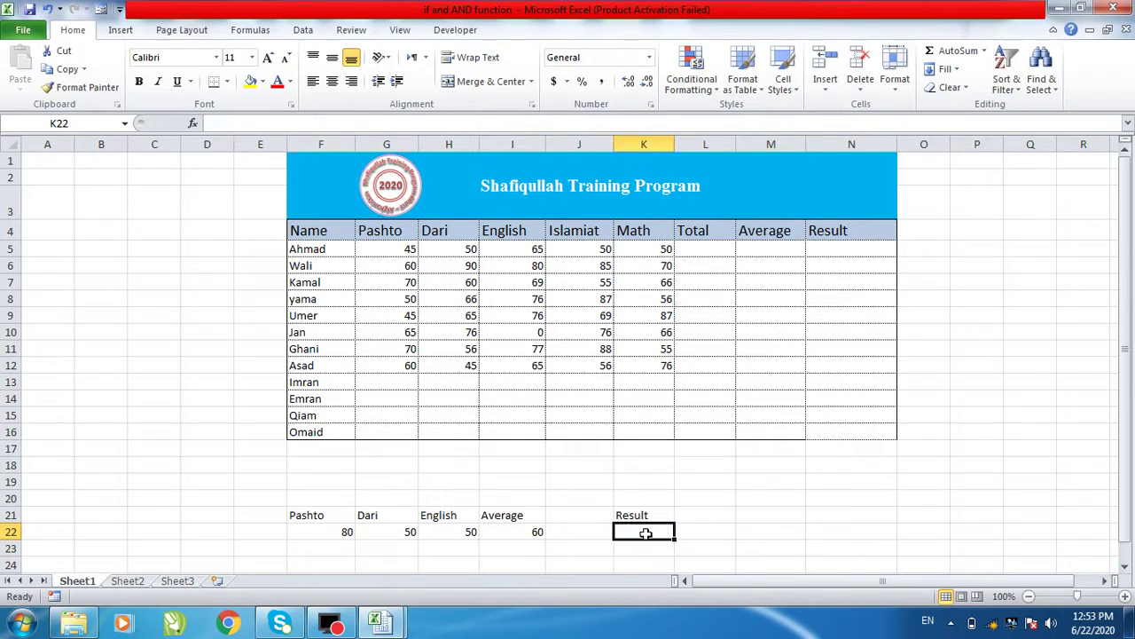
text(=)
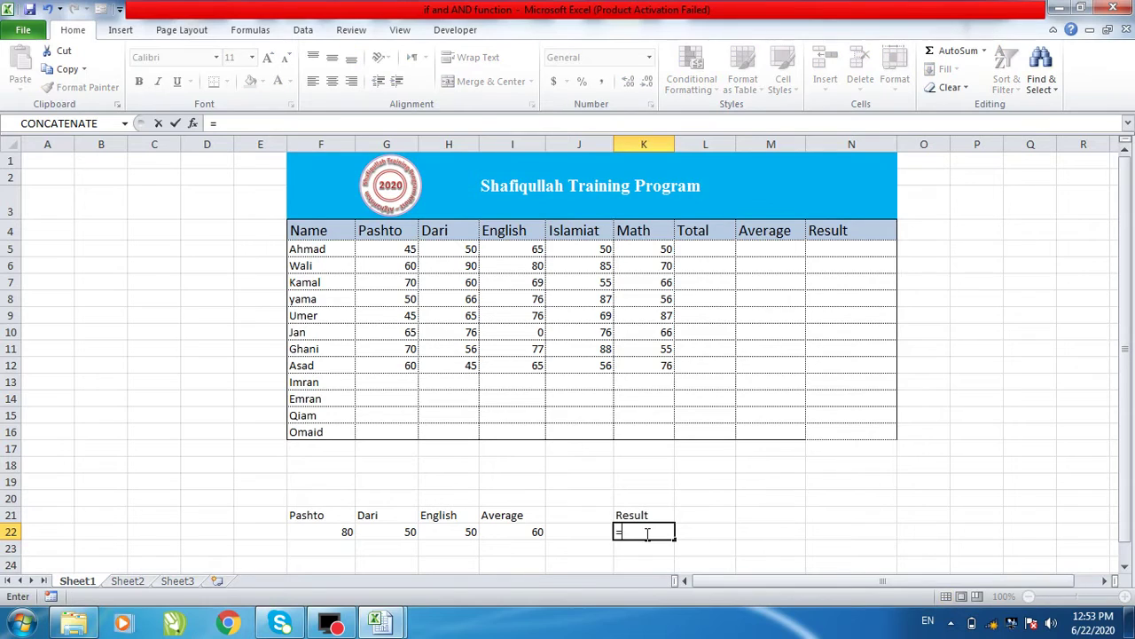
text(if)
key(Tab)
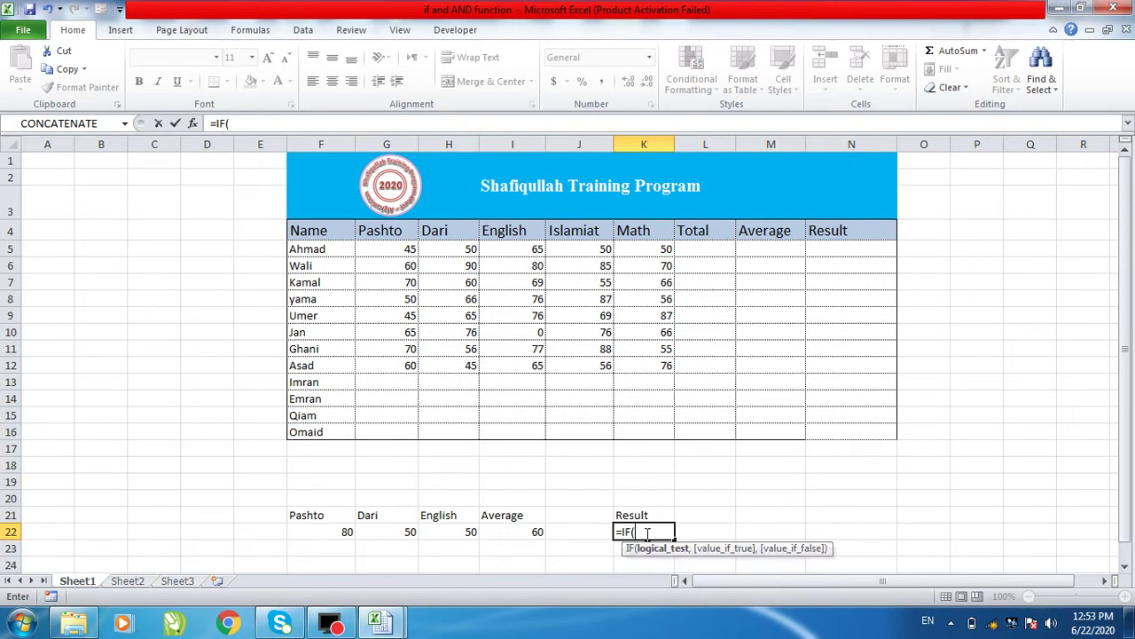
click(523, 533)
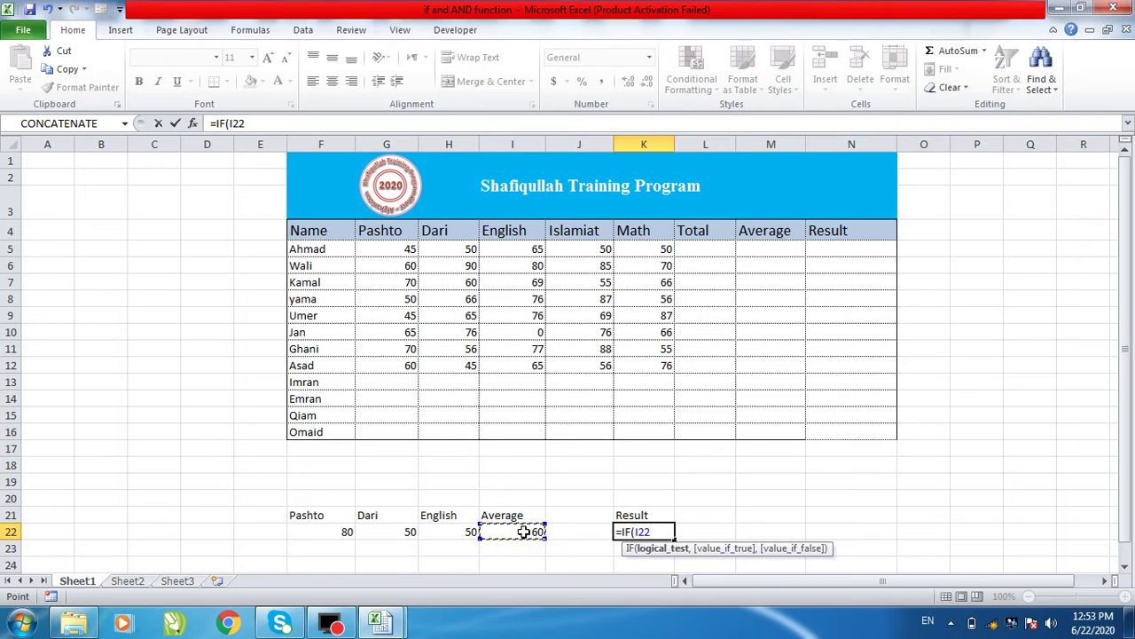
text(>=50,)
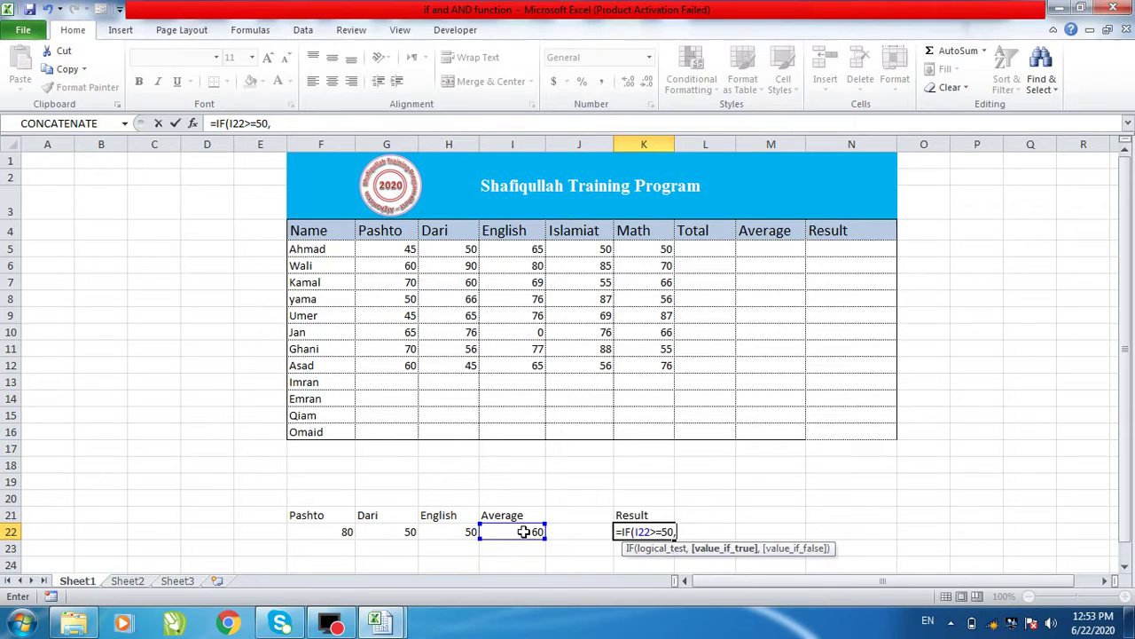
text("Pass",)
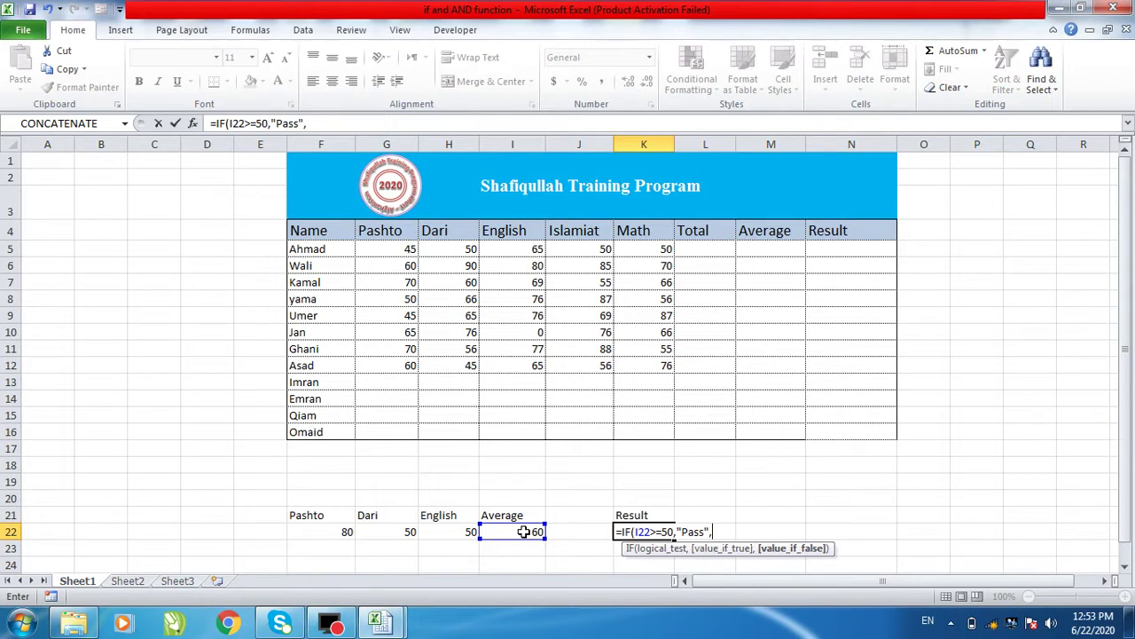
text("Fail"))
key(Return)
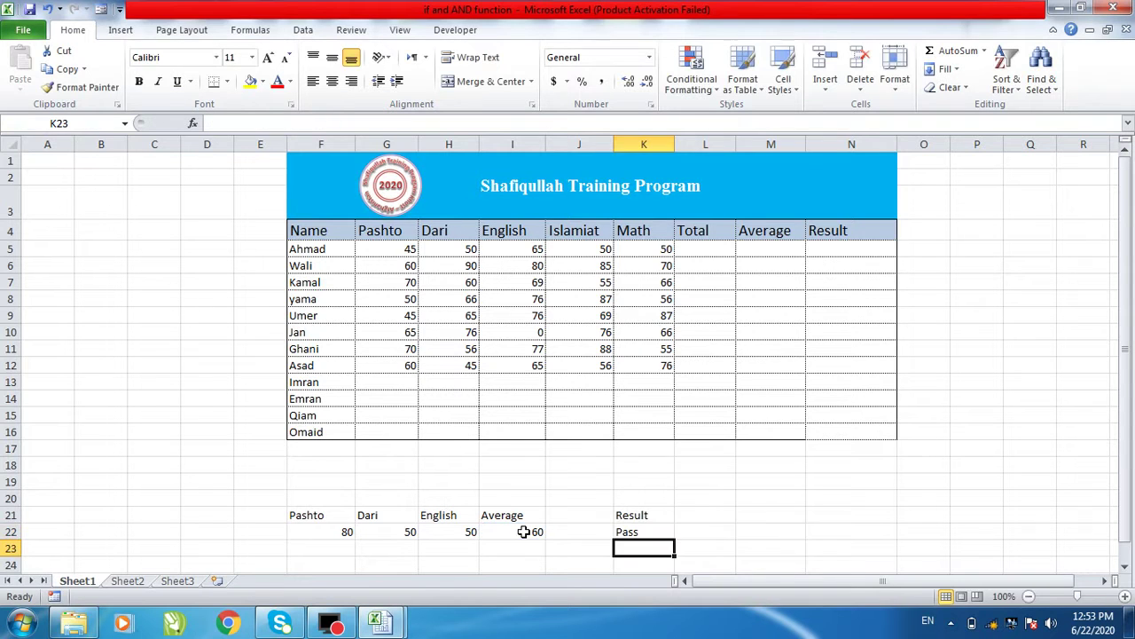
Step: Review the Result and Average formulas, and label the sample row in E22 with the first student's name
click(649, 532)
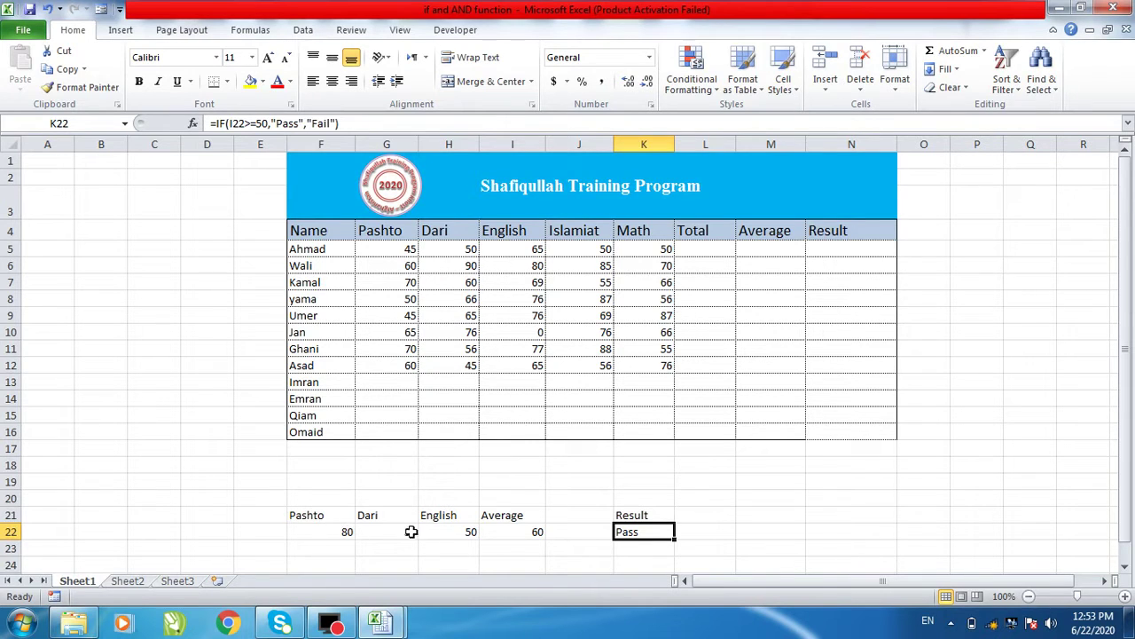
click(505, 532)
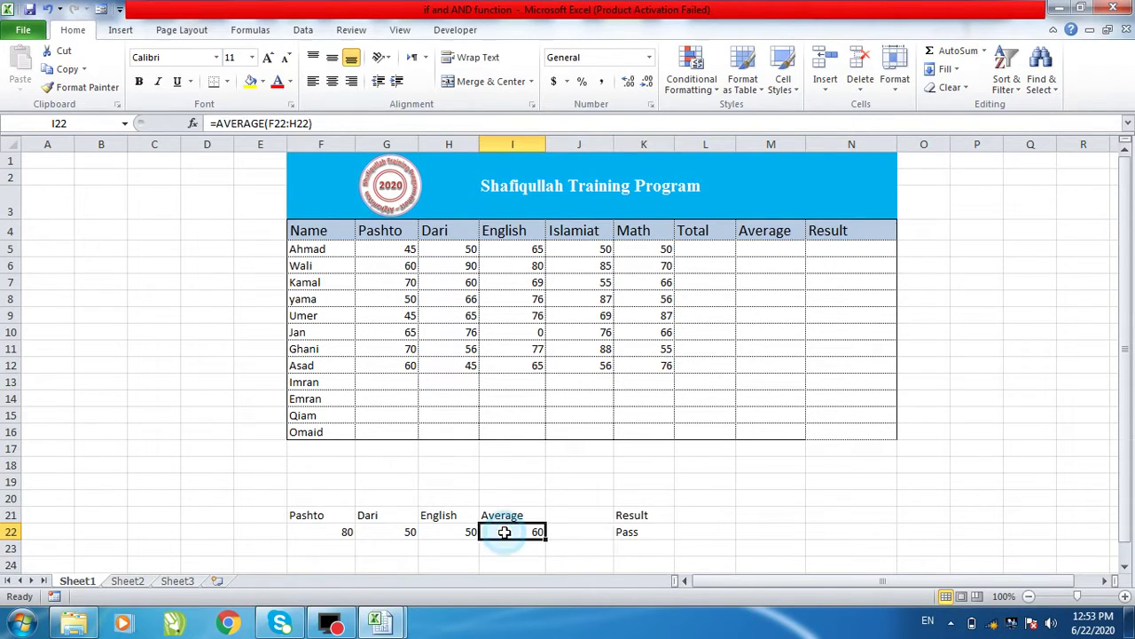
click(260, 532)
text(Ah)
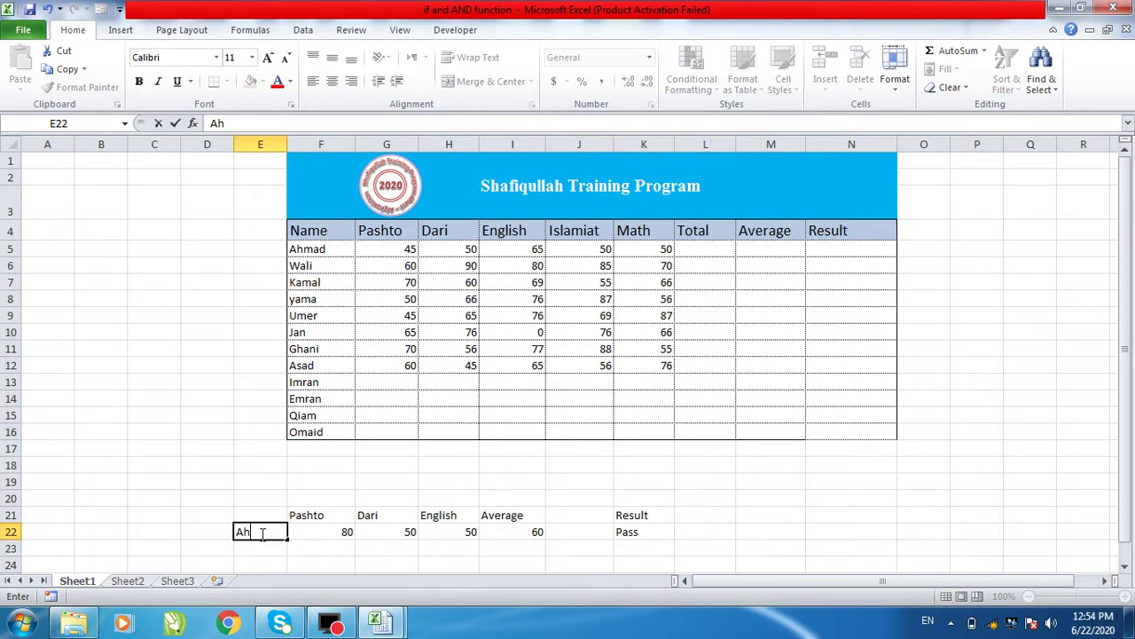
text(mad)
click(364, 548)
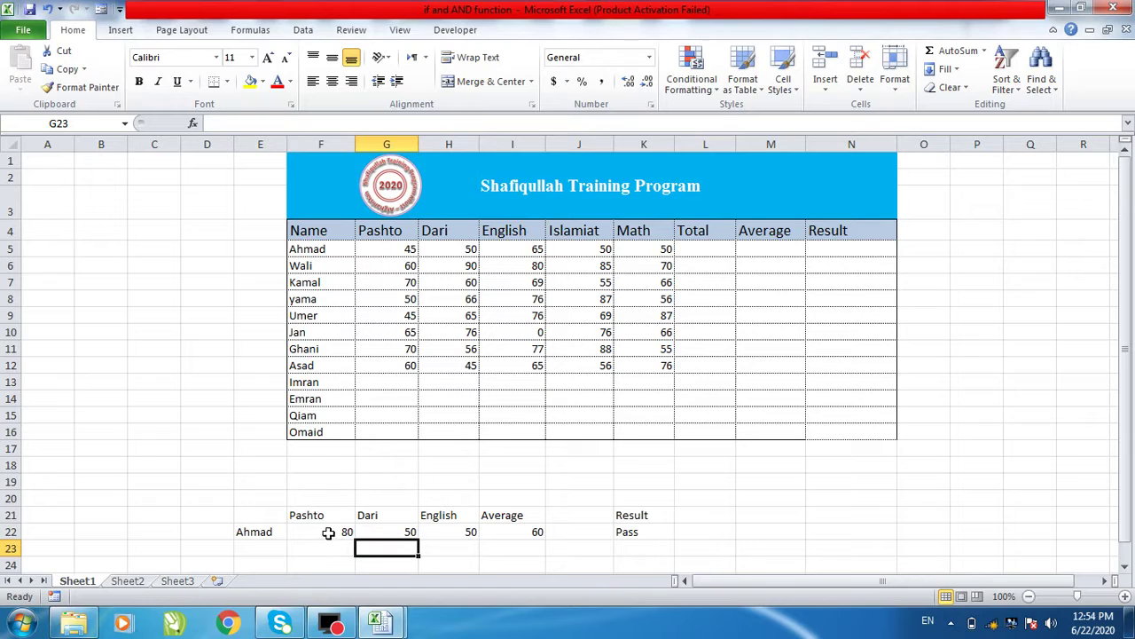
Step: Review the sample row's average and result, and set its Pashto mark in F22 to 30
click(536, 532)
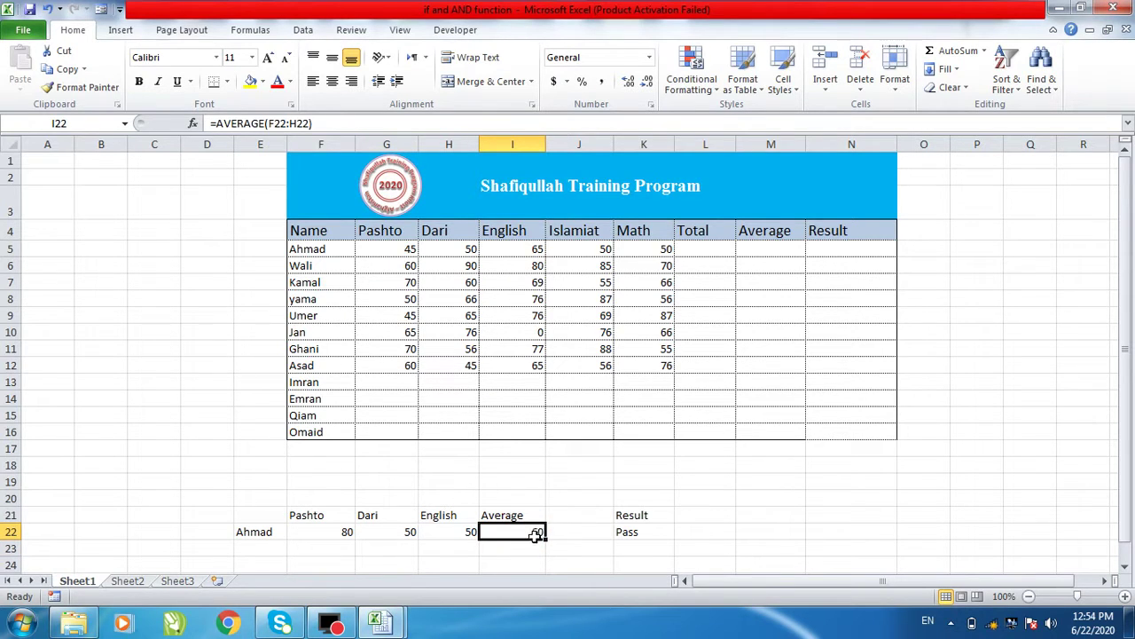
click(646, 533)
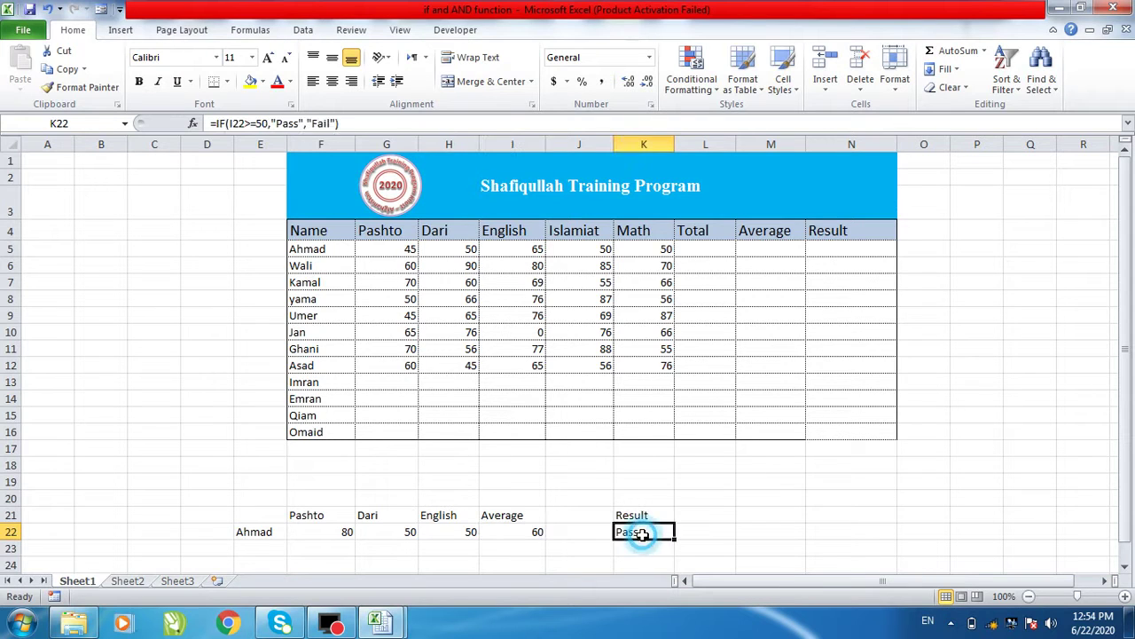
click(340, 533)
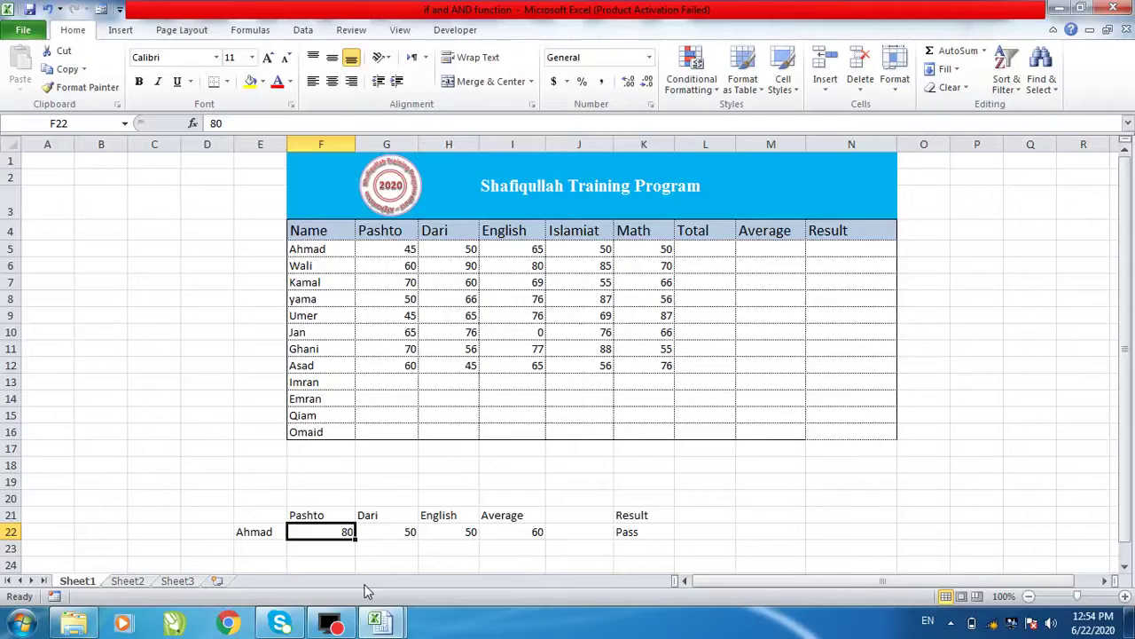
text(30)
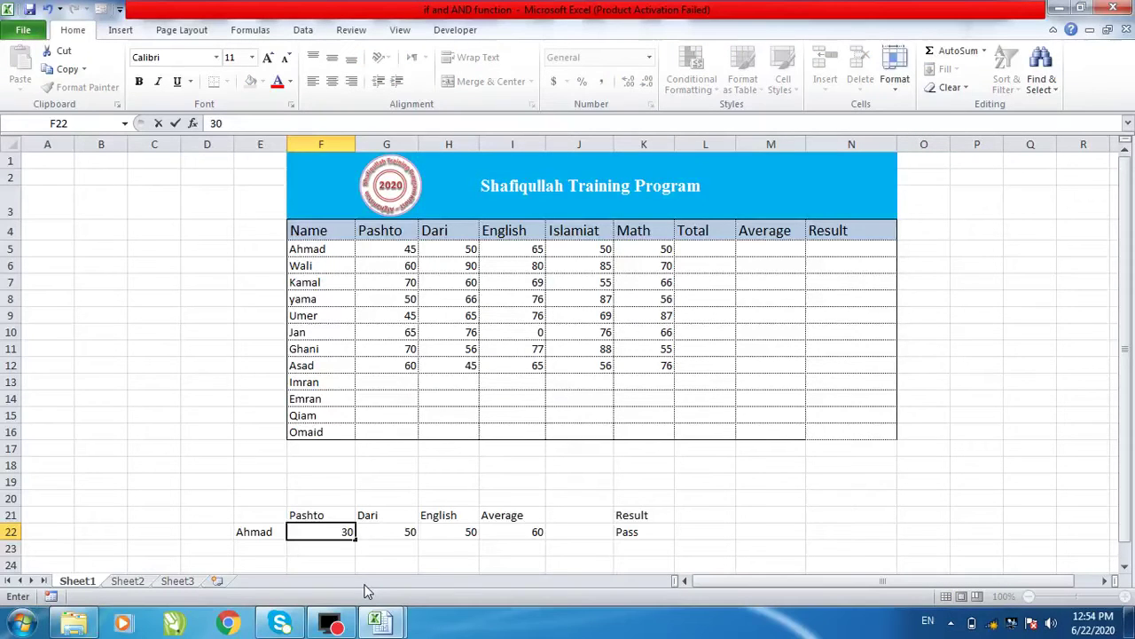
key(BackSpace)
text(0)
key(Return)
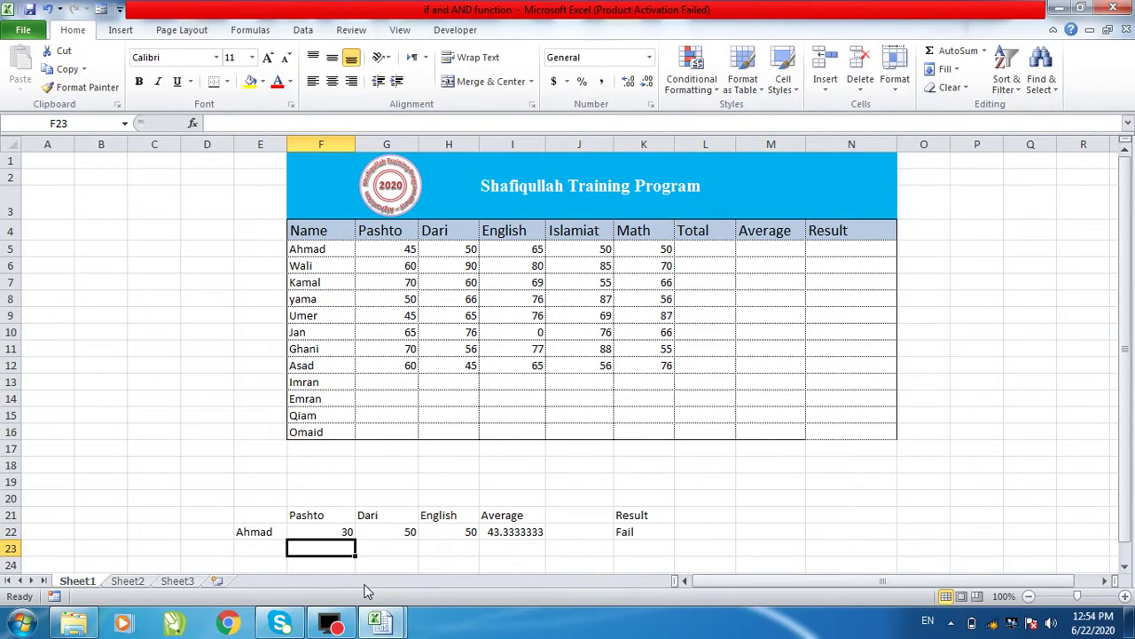
Step: Check the average in I22 and set the sample row's Pashto mark in F22 to 50
click(510, 532)
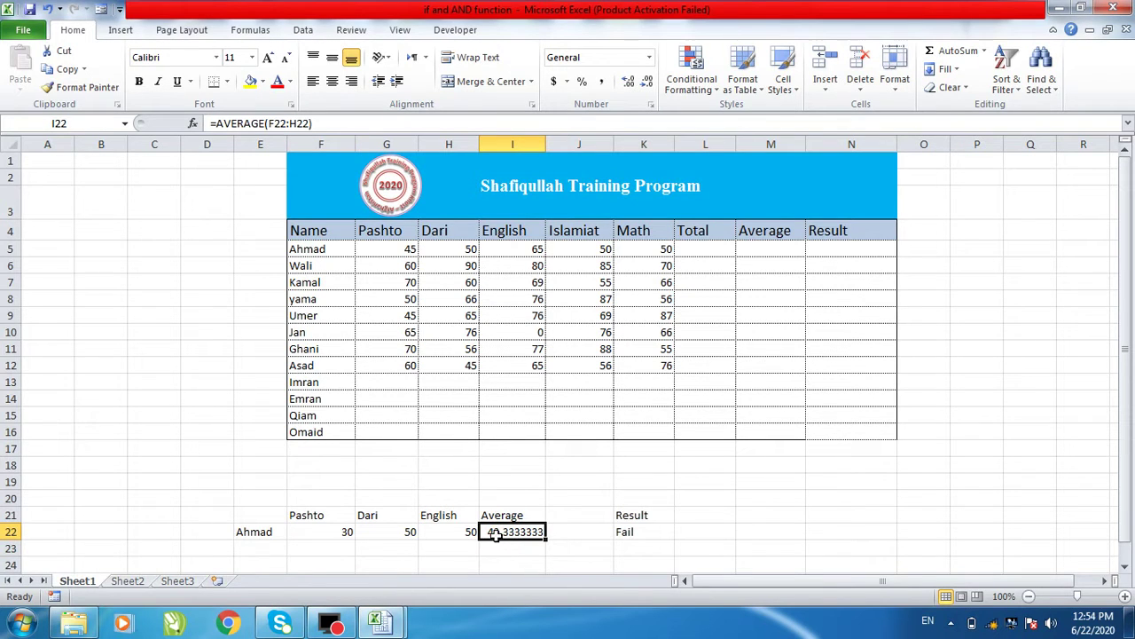
click(390, 532)
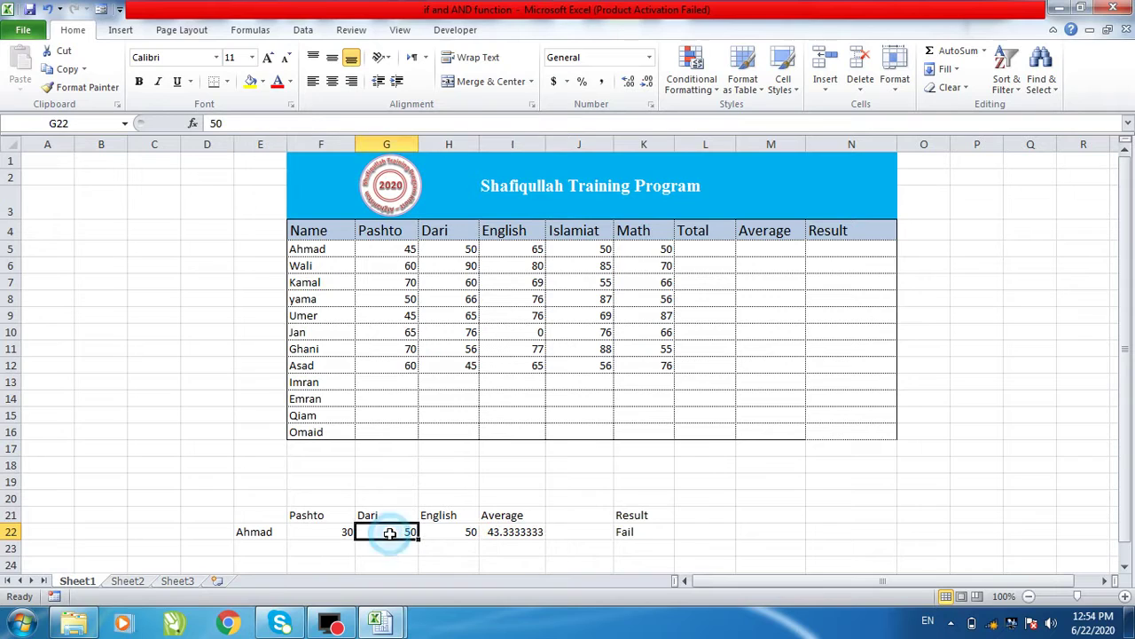
click(337, 530)
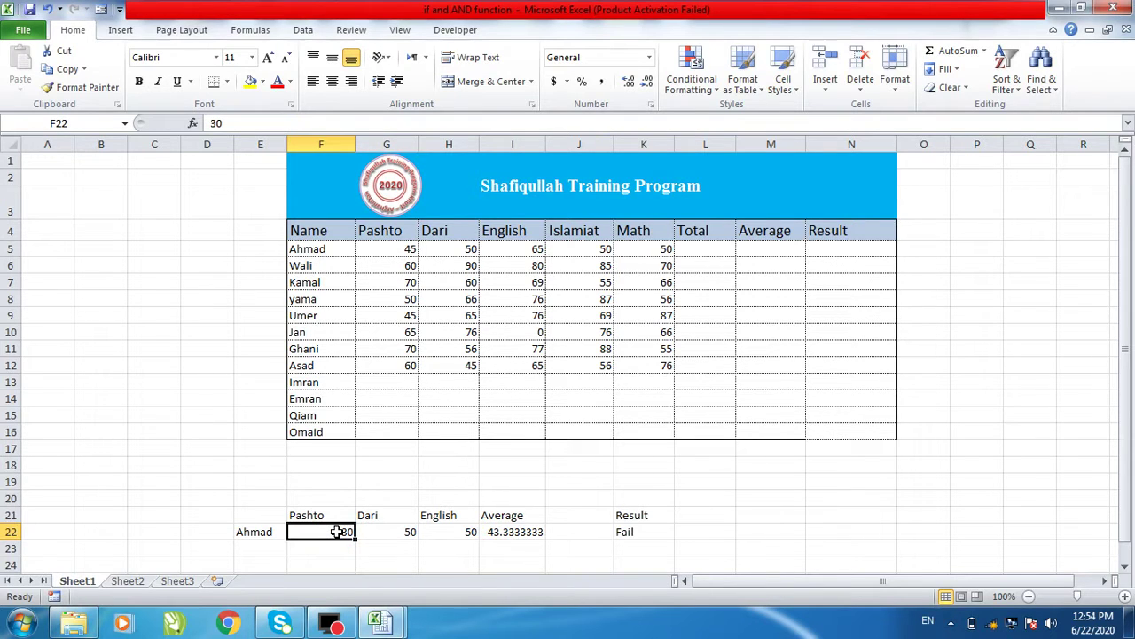
text(50)
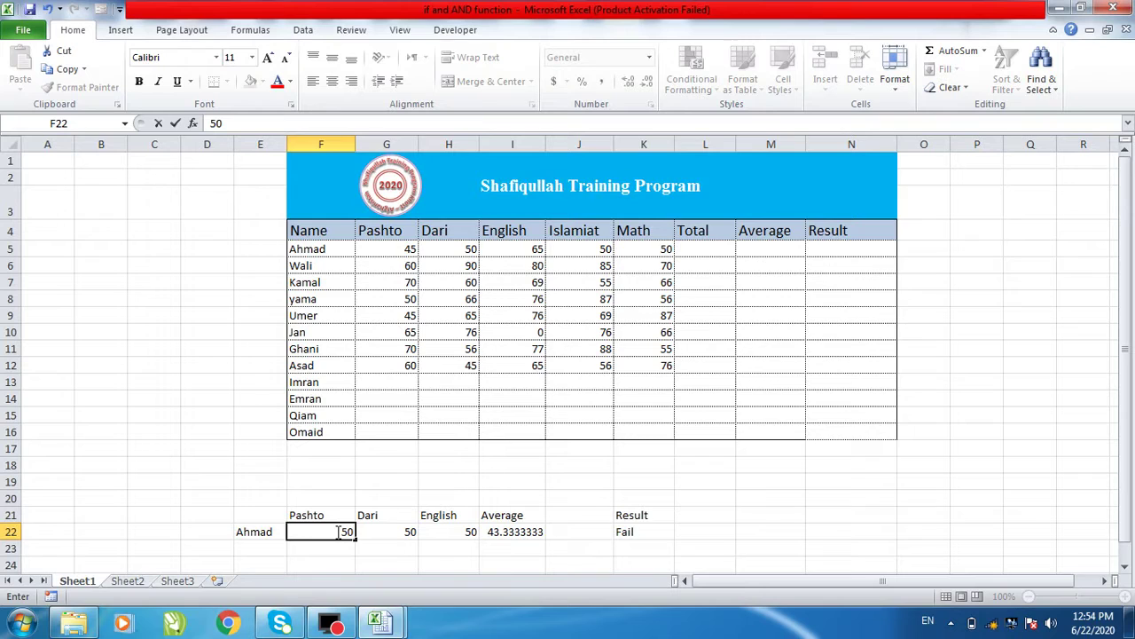
click(390, 532)
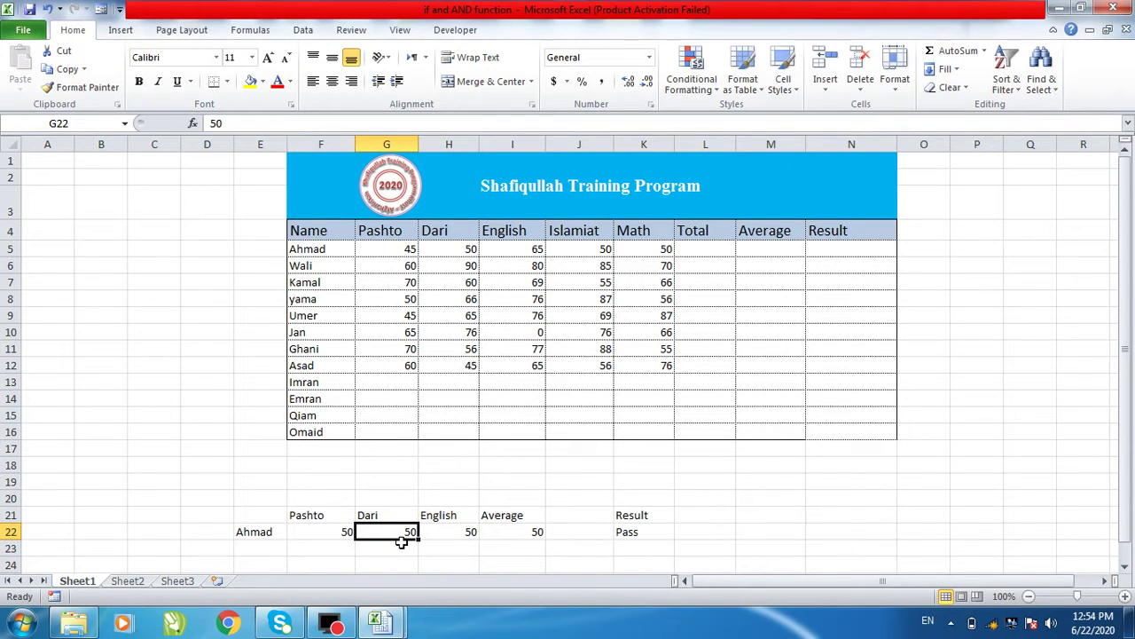
Step: Set the sample row's Dari mark in G22 to 40
text(5)
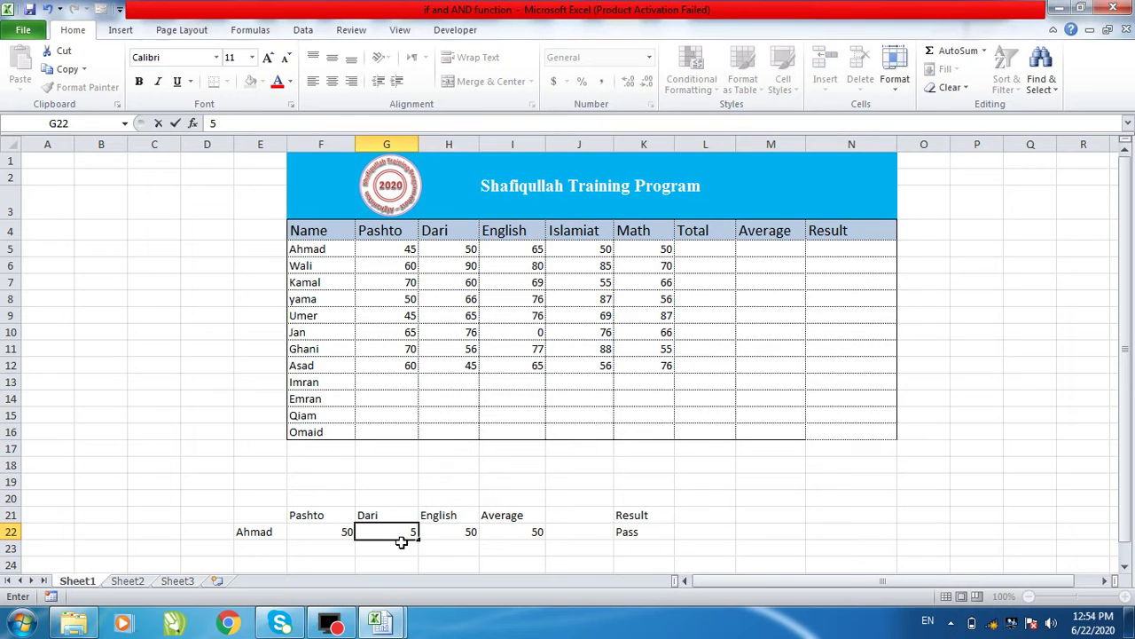
text(0)
key(BackSpace)
key(BackSpace)
text(40)
click(470, 547)
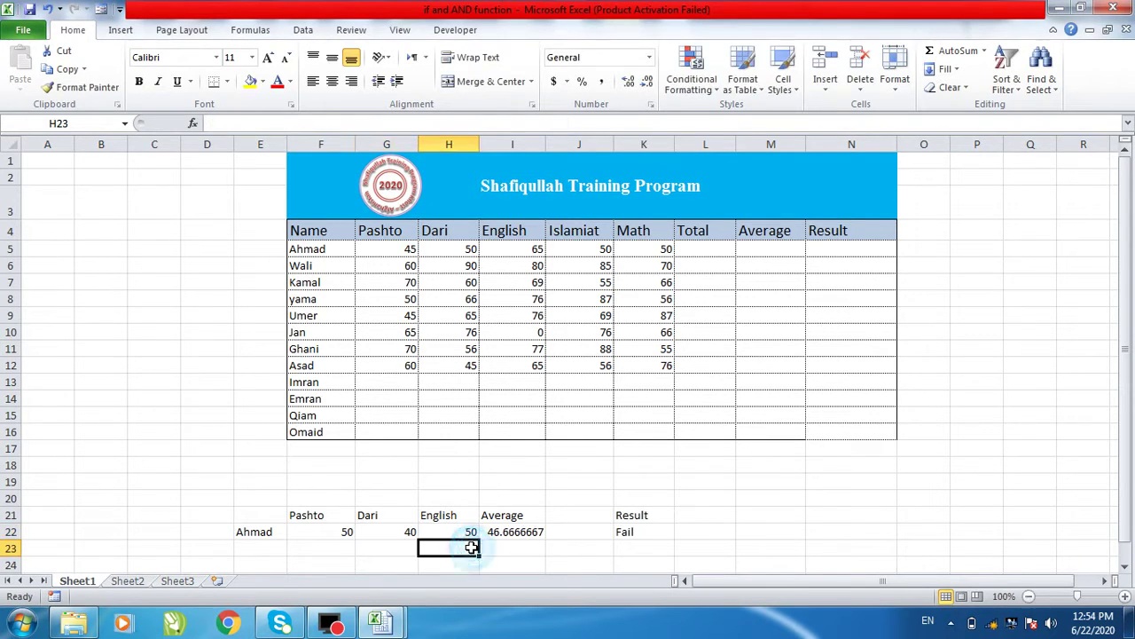
Step: Set the sample row's English mark in H22 to 80, and review its Dari mark and Result formula
click(450, 530)
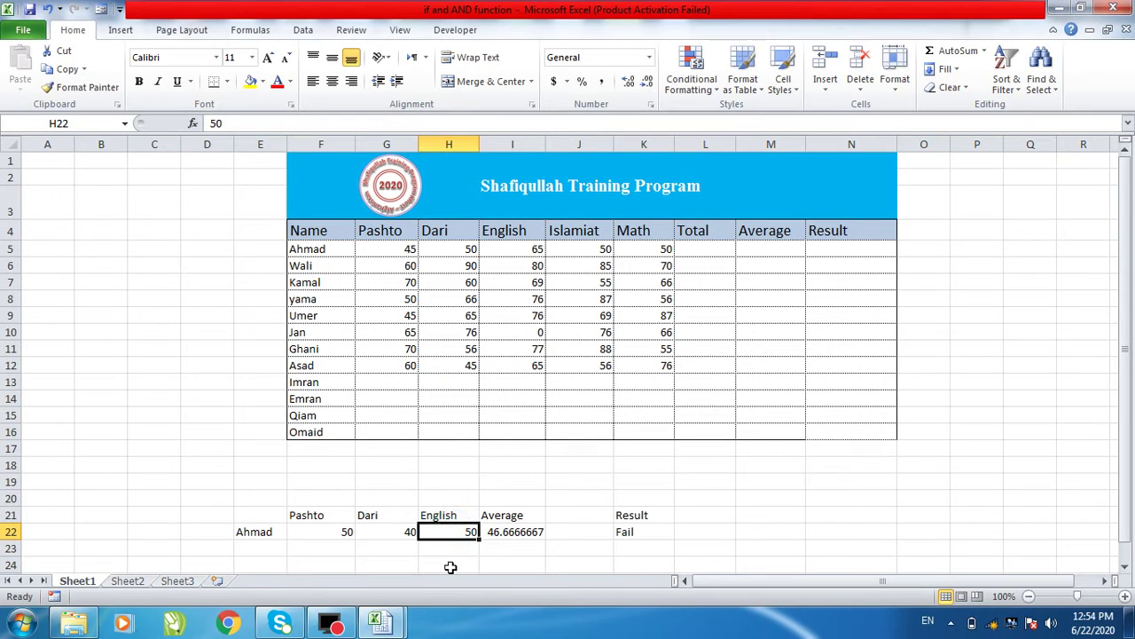
text(80)
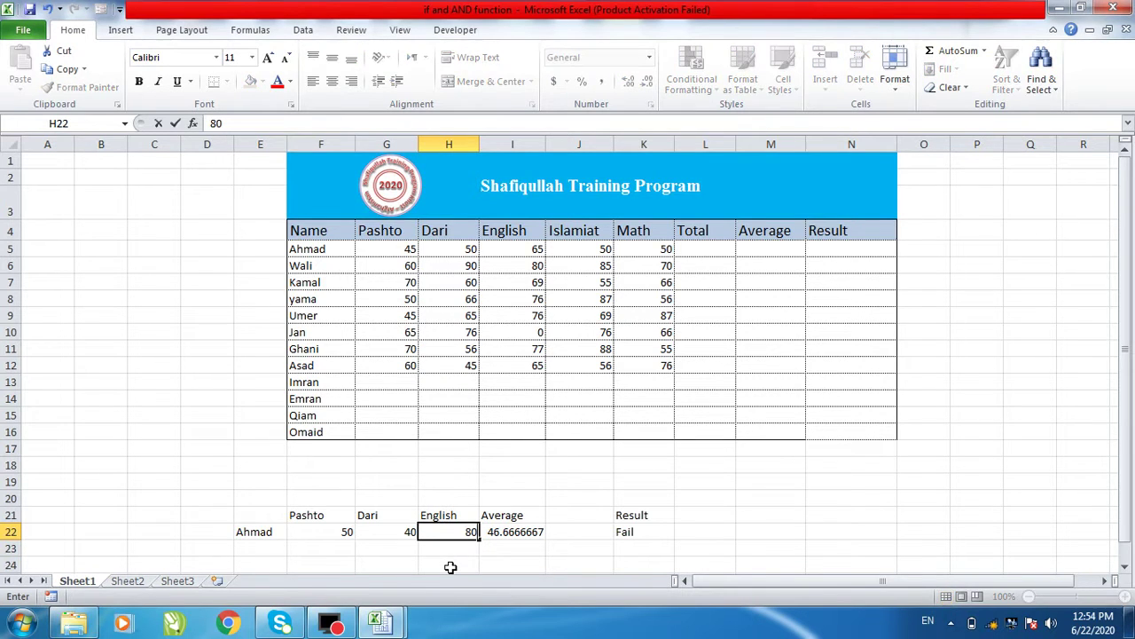
click(461, 547)
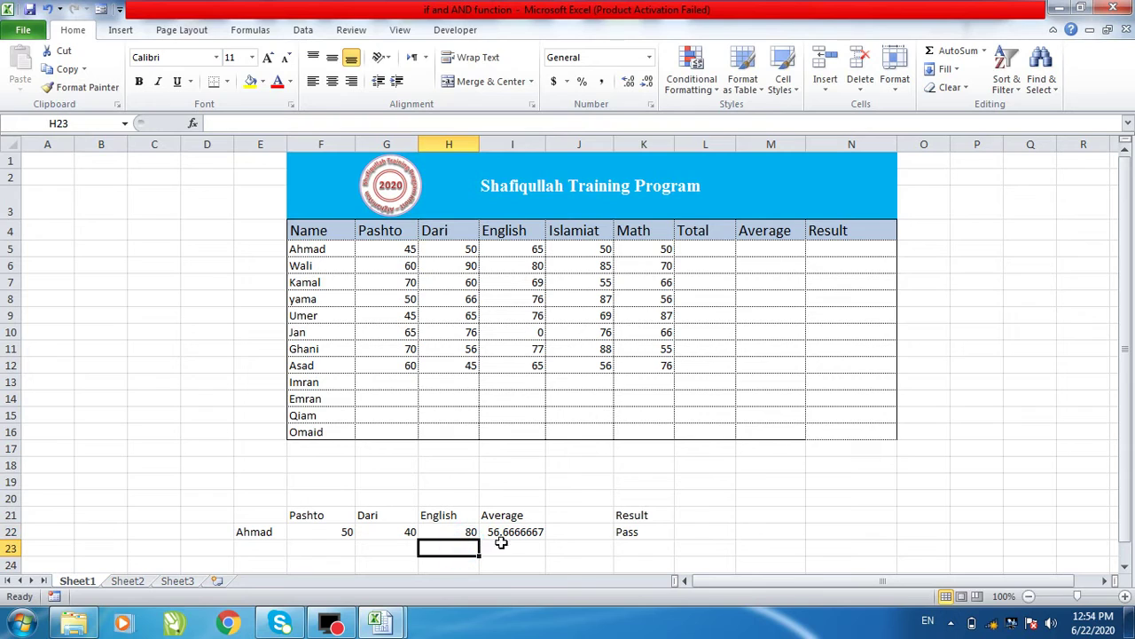
click(387, 530)
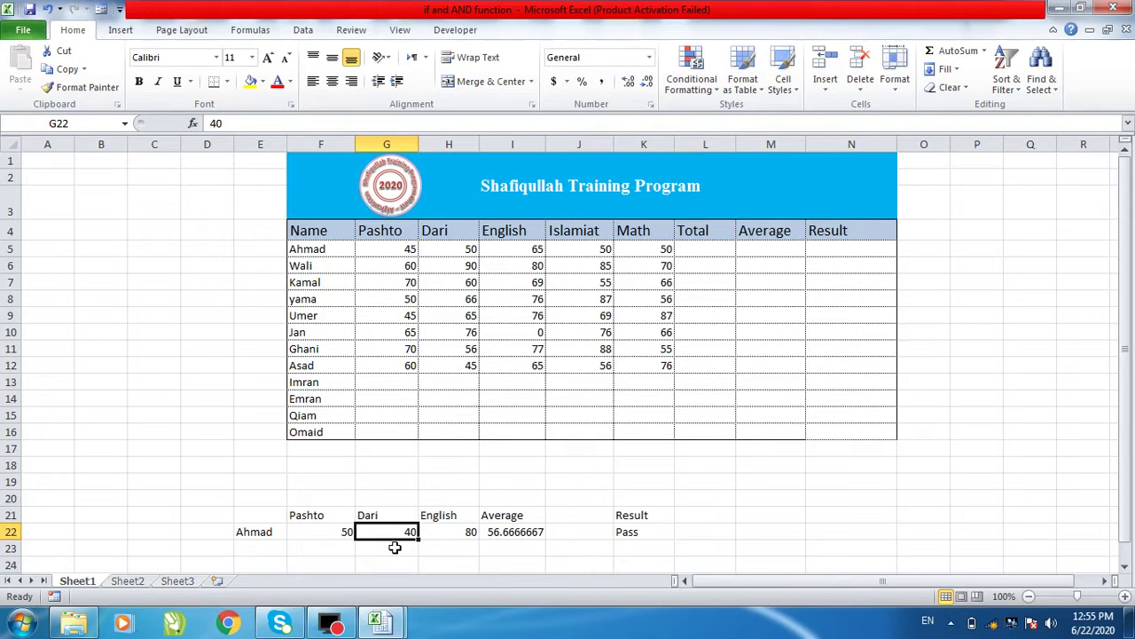
click(647, 533)
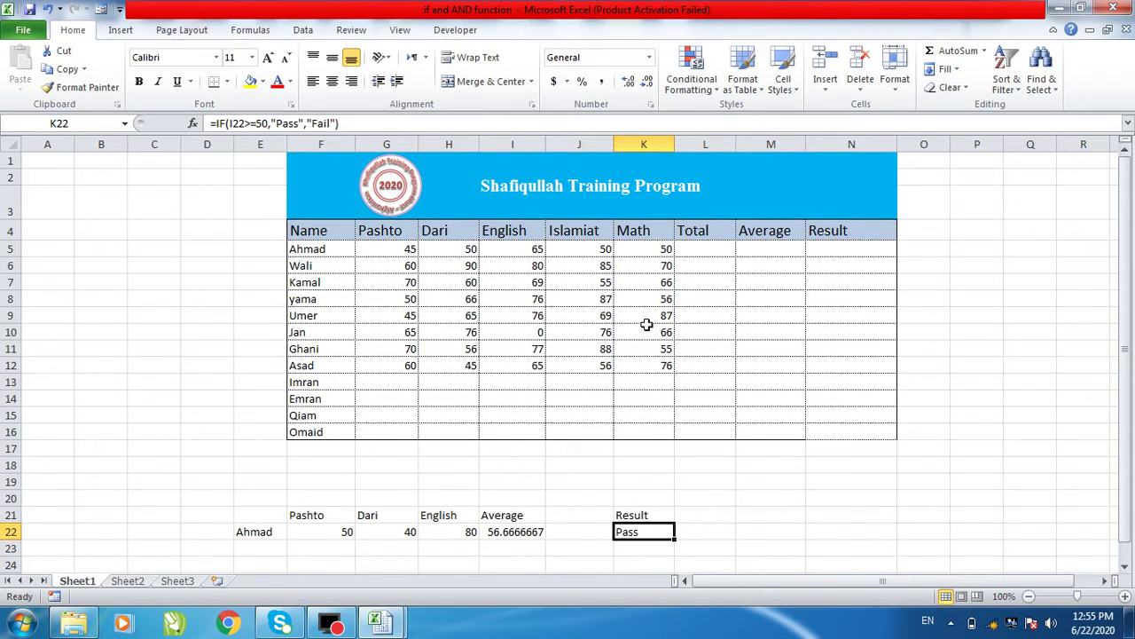
click(391, 534)
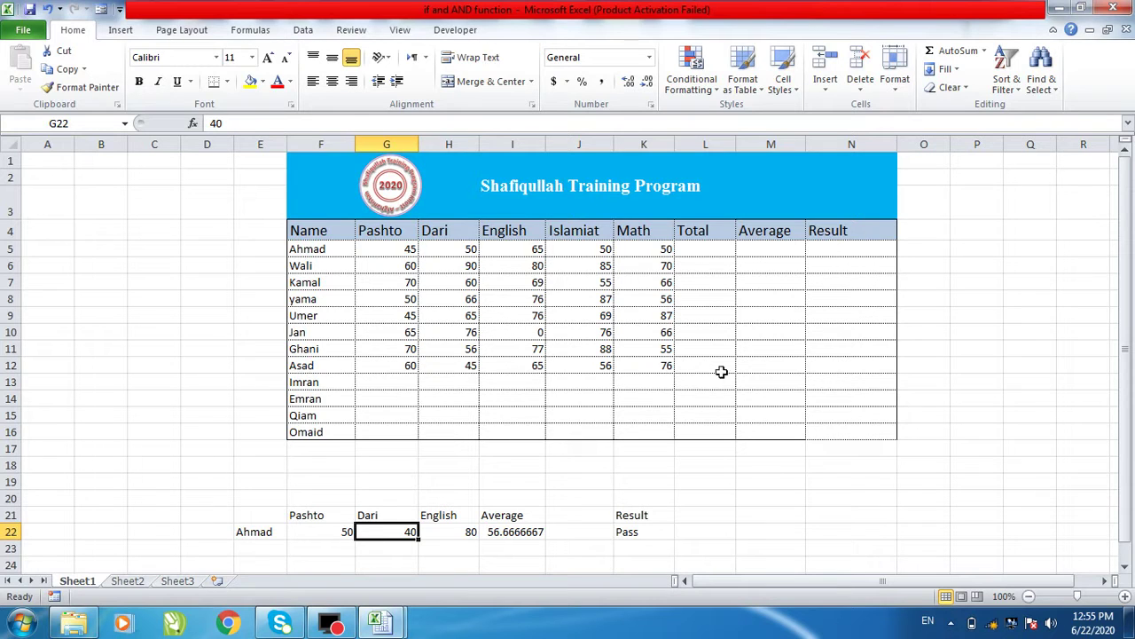
Step: Begin an IF formula with a nested AND in Result cell N5, with G5>=50 as the first condition
click(837, 248)
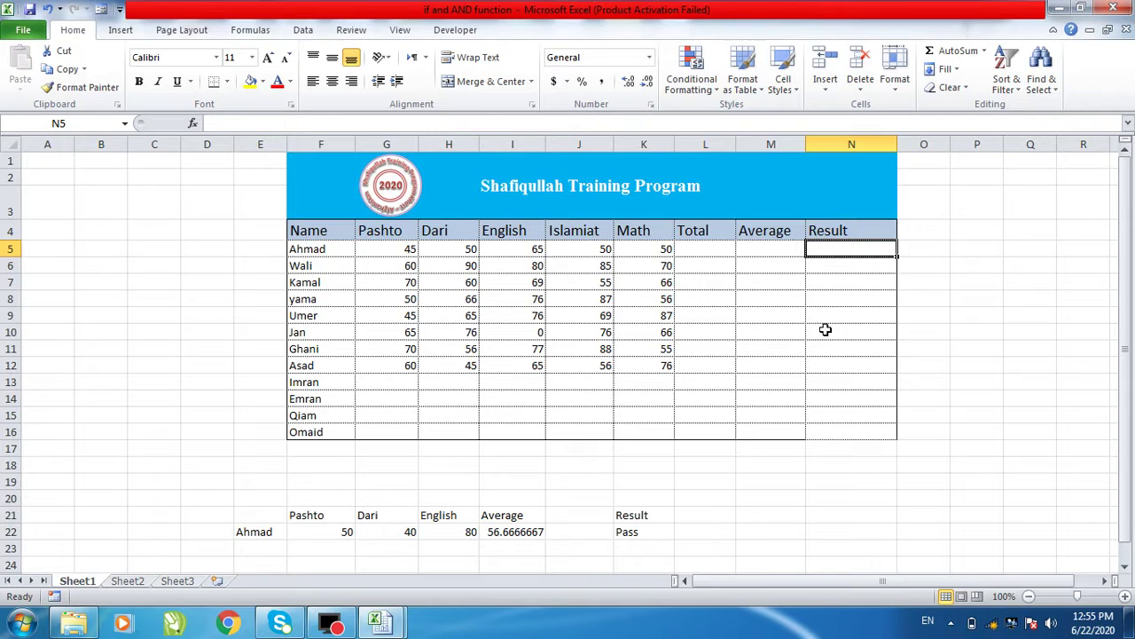
text(=)
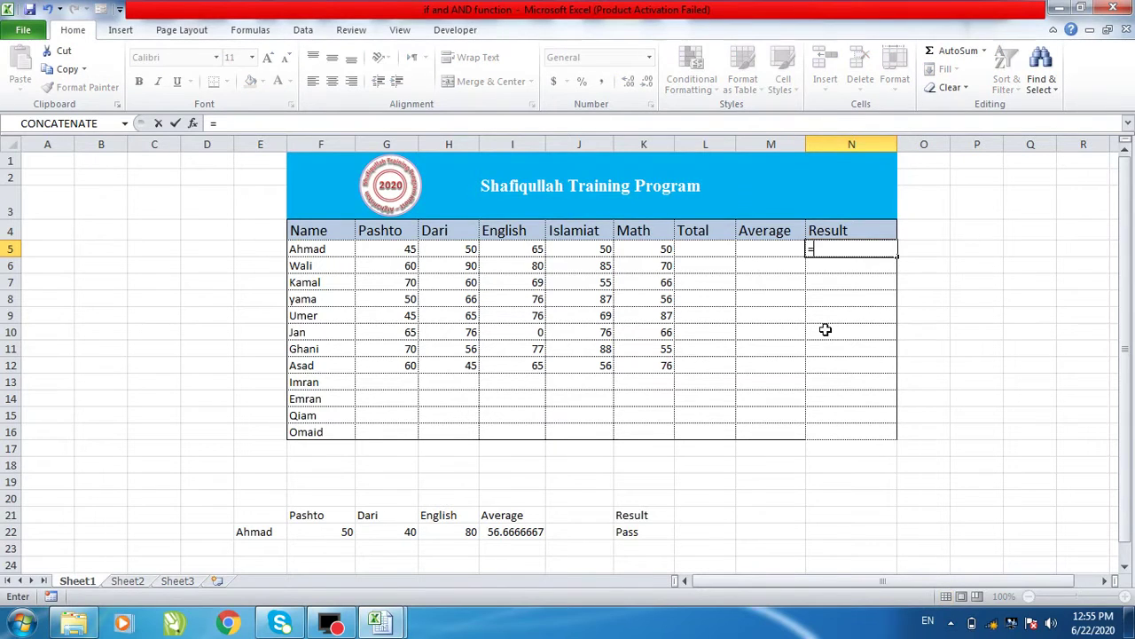
text(if)
key(Tab)
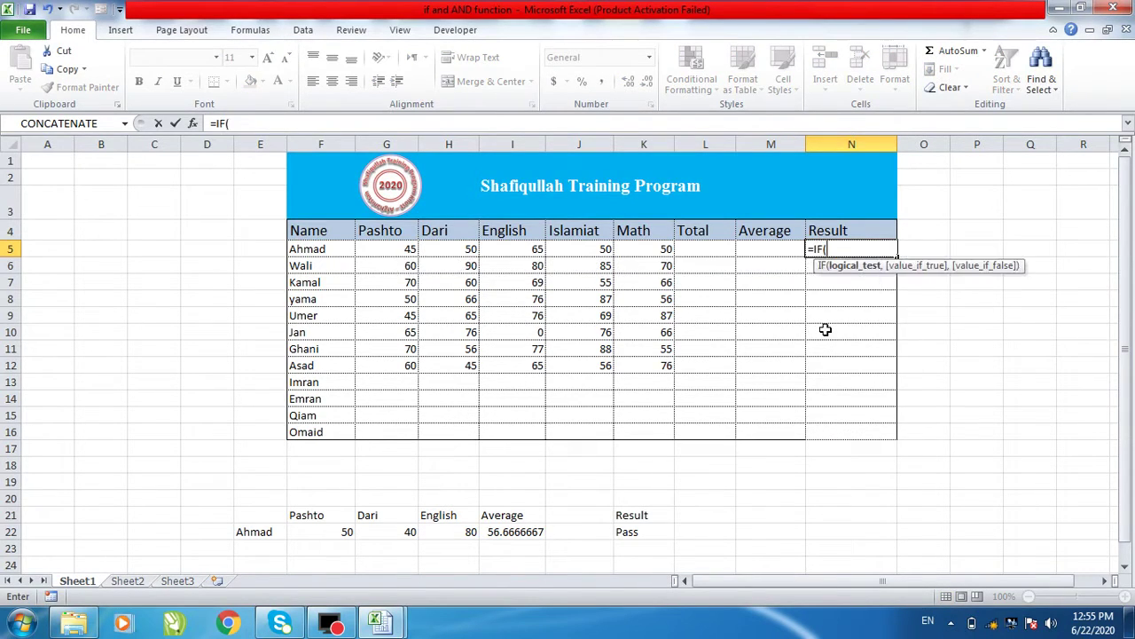
text(AND)
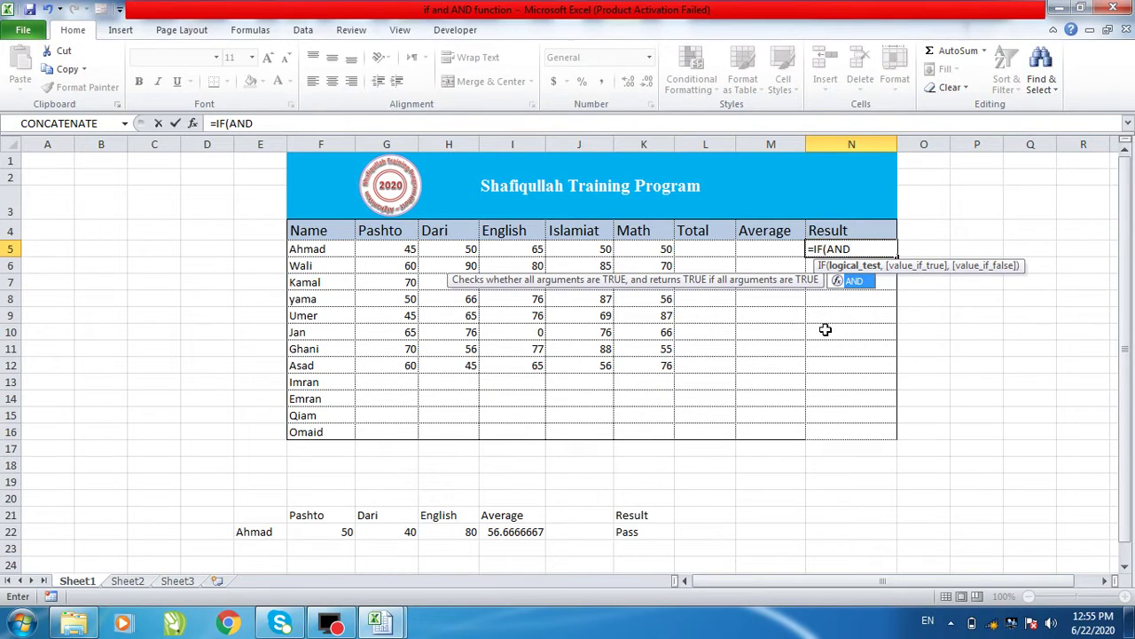
key(Tab)
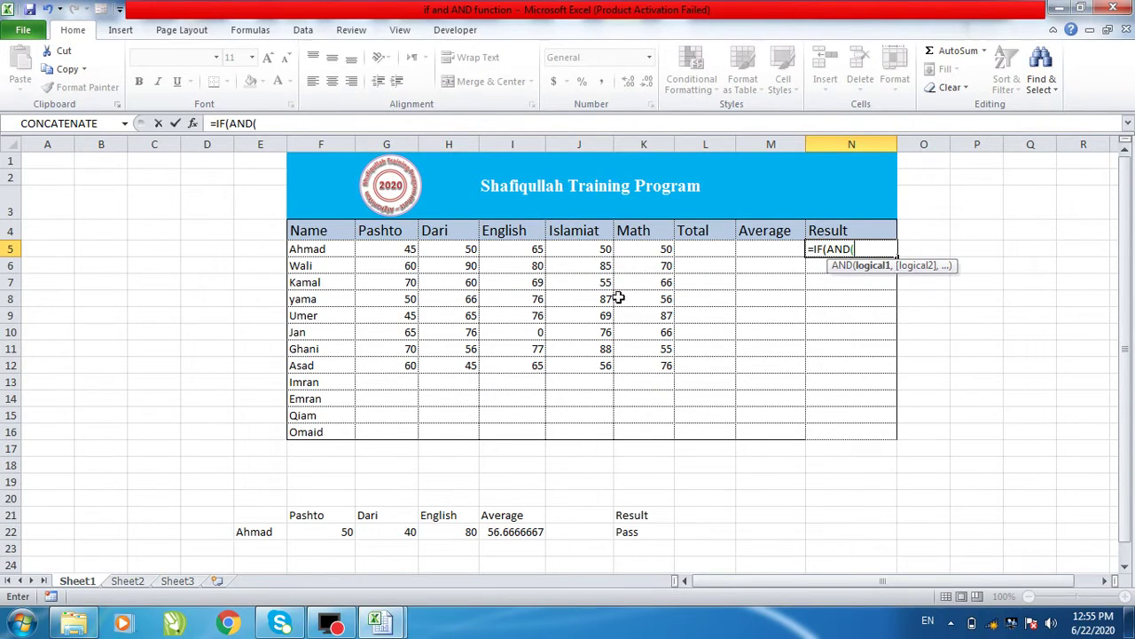
click(392, 249)
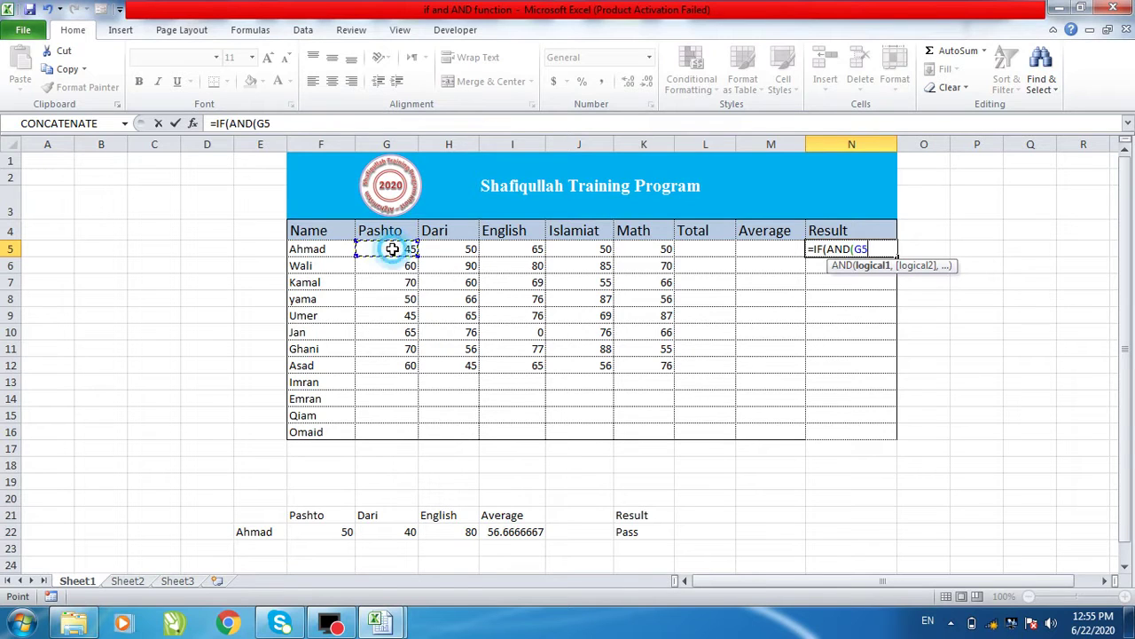
text(>)
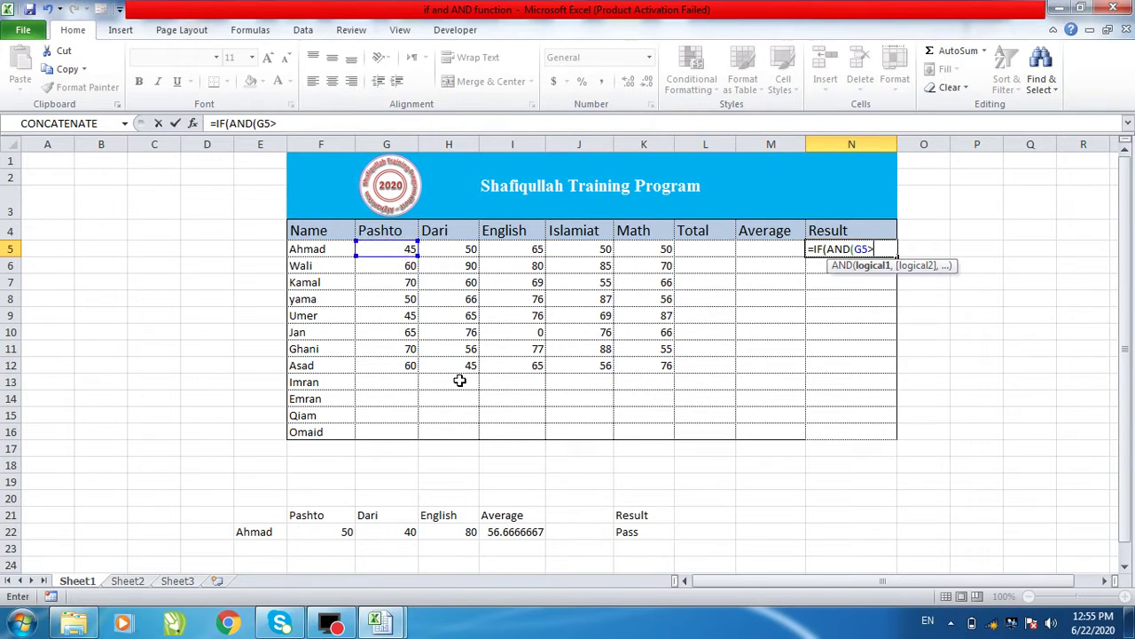
text(=)
text(50,)
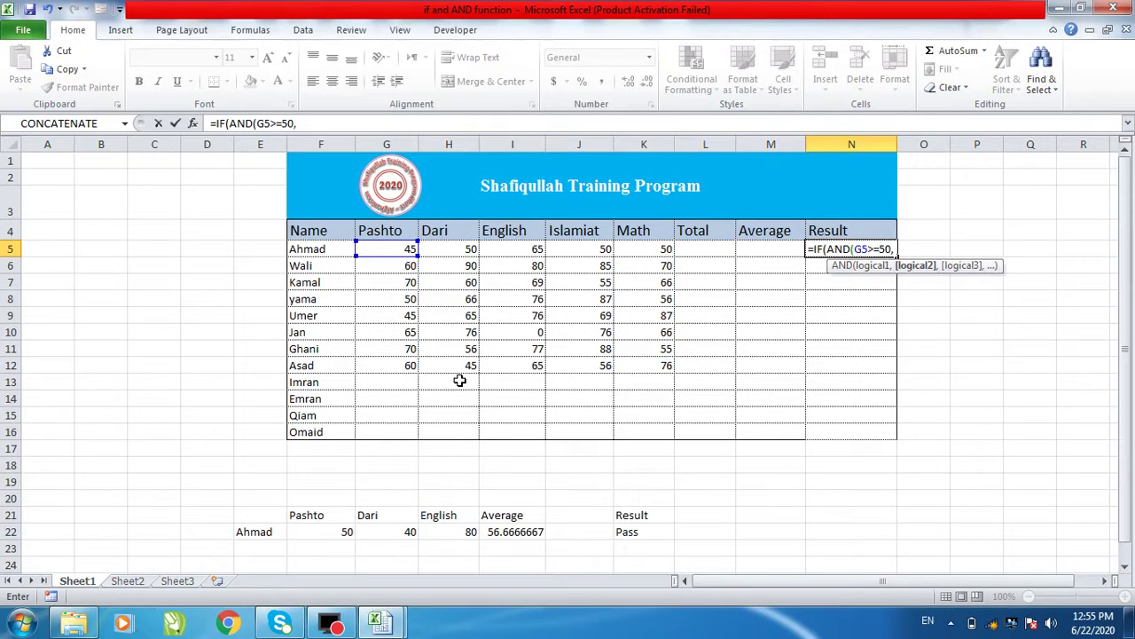
Step: Add the conditions H5>=50, I5>=50, J5>=50 and K5>=50 to the AND function in N5
click(456, 248)
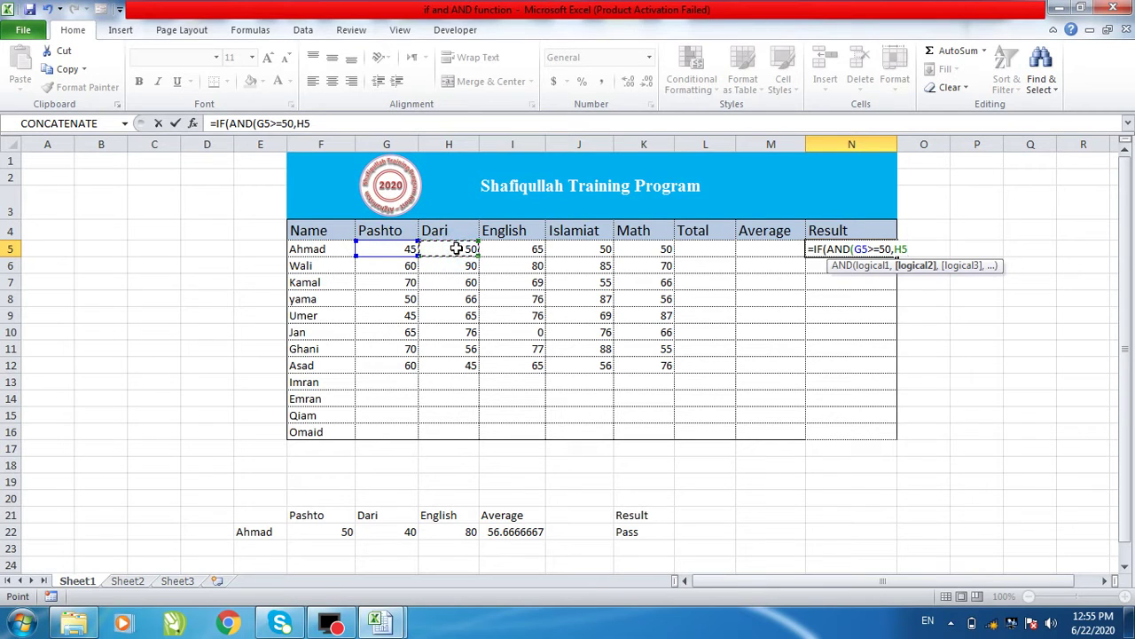
text(>=50,)
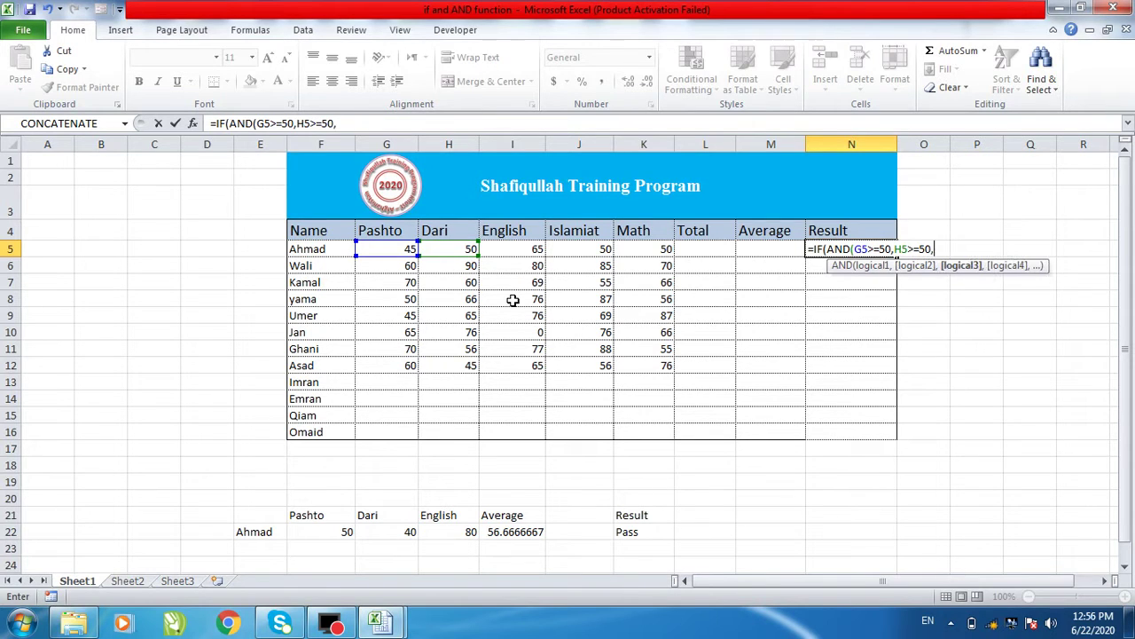
click(511, 249)
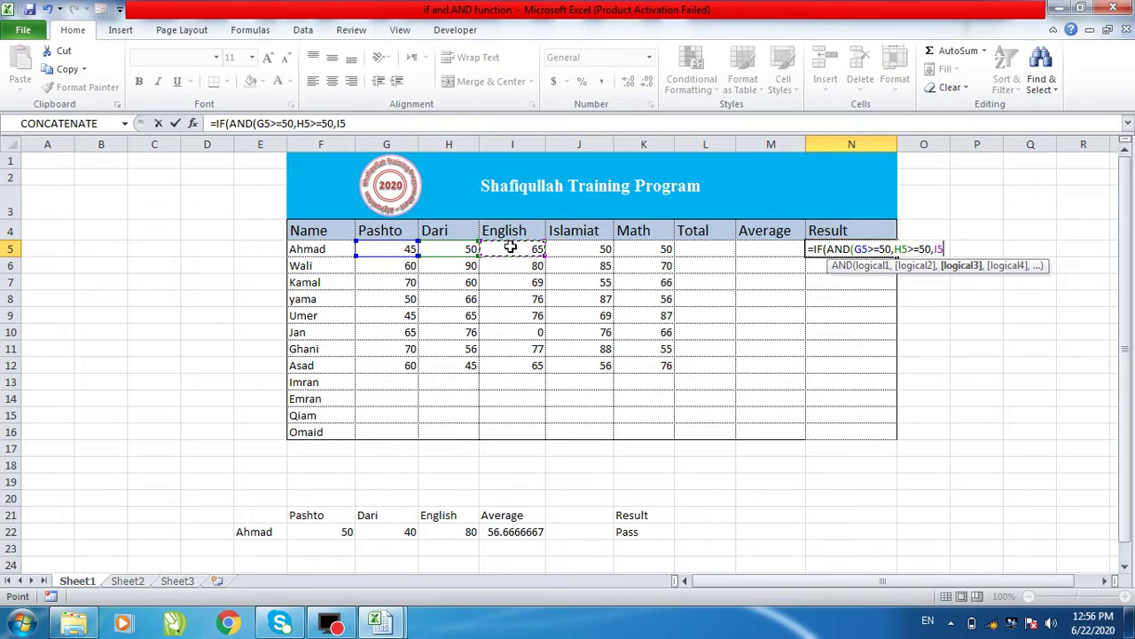
text(>=50)
text(,)
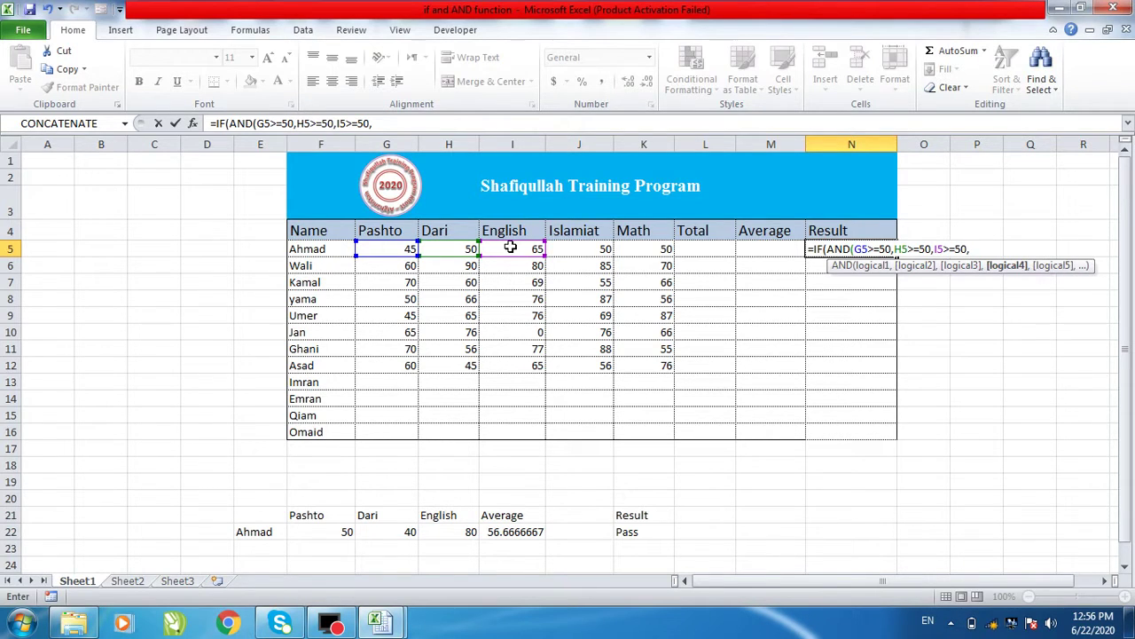
click(575, 248)
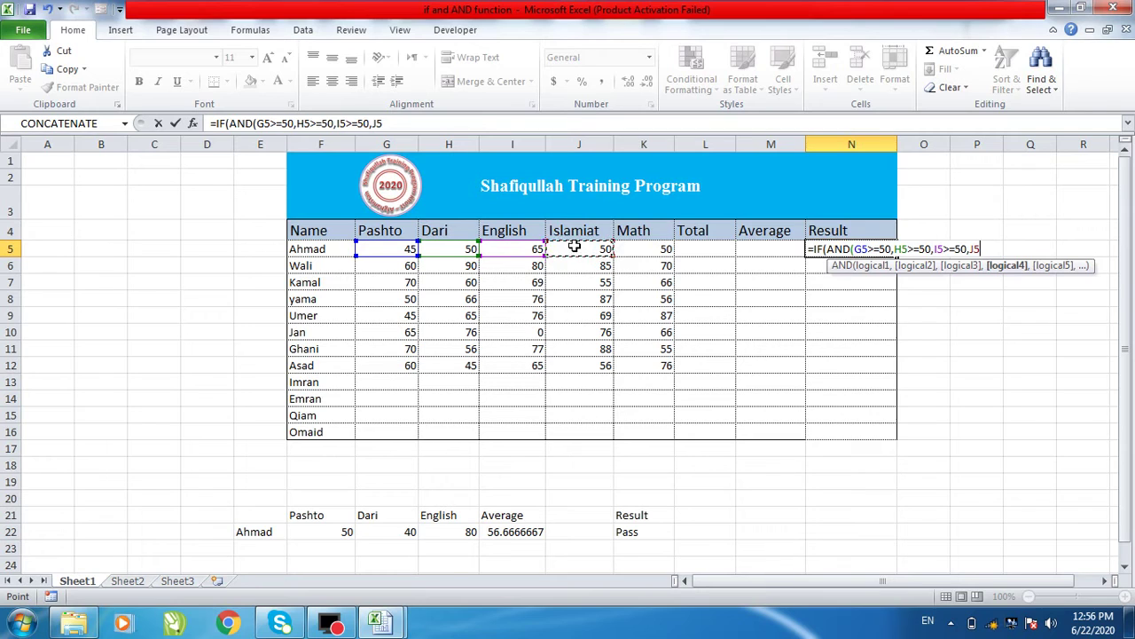
text(>=50,)
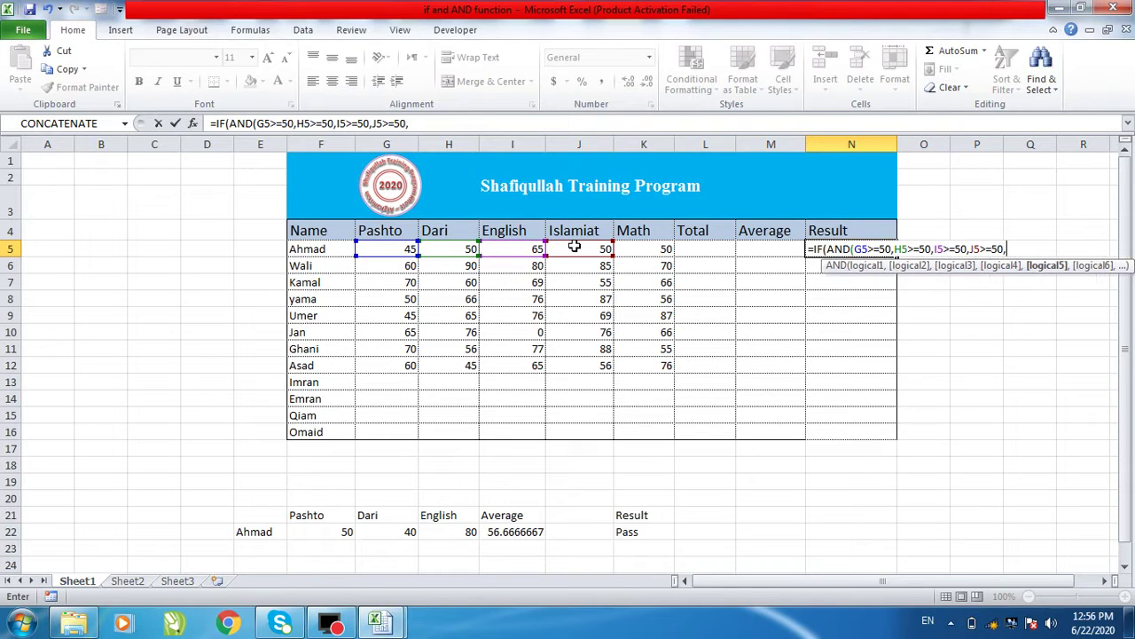
click(652, 249)
text(>=50)
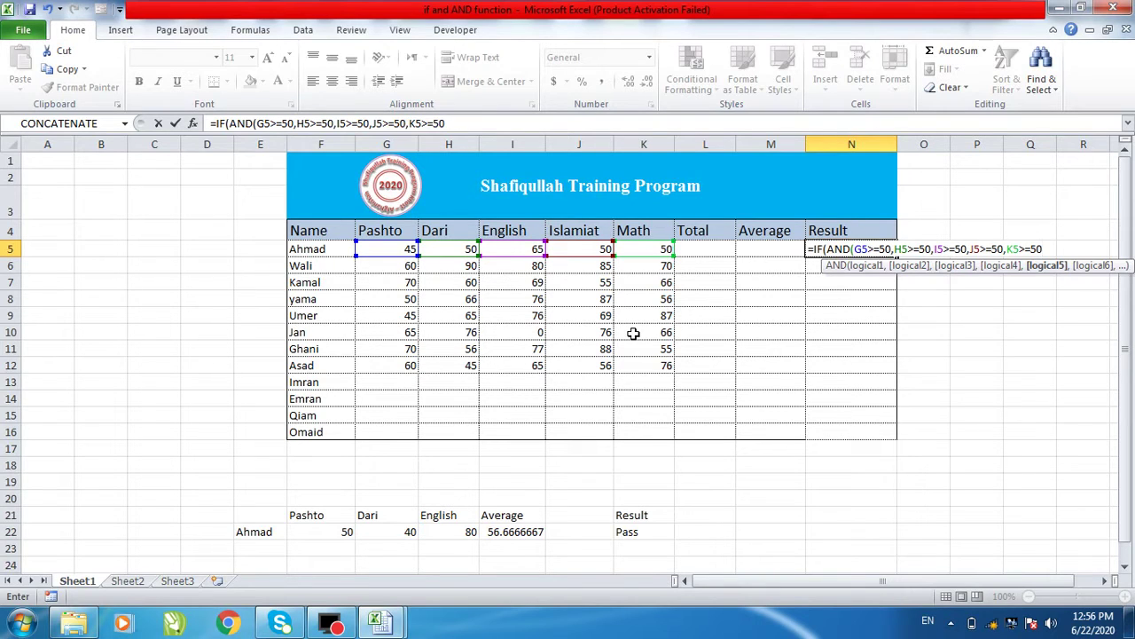
Step: Complete the N5 formula with "pass" if true and "Fail" if false, accepting the proposed closing-parenthesis correction
text(),)
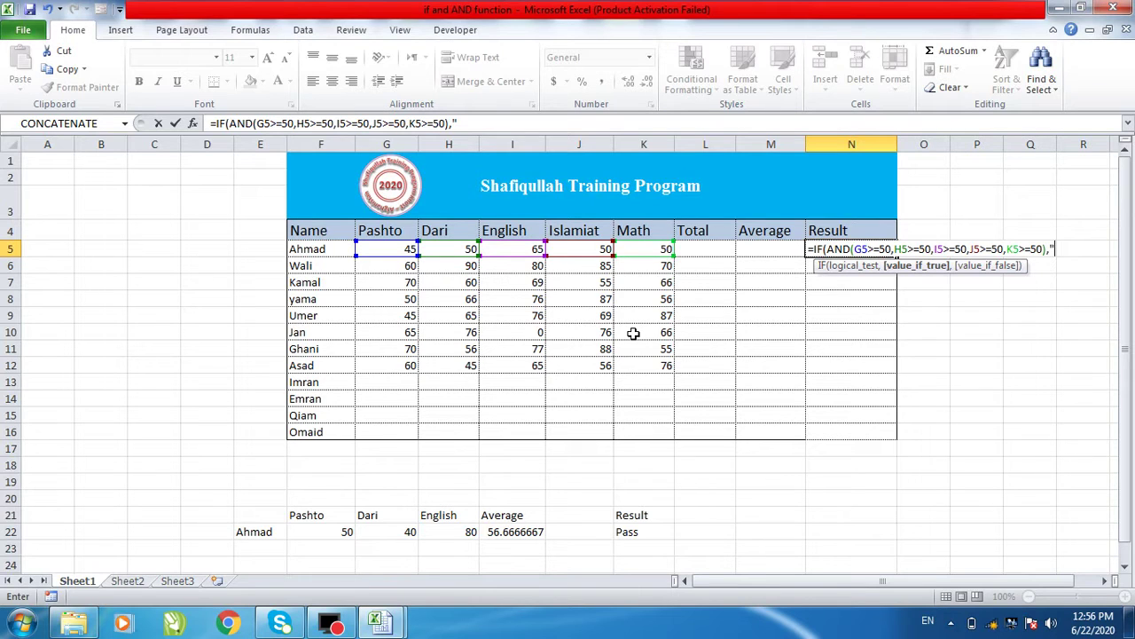
text("pass)
text(,)
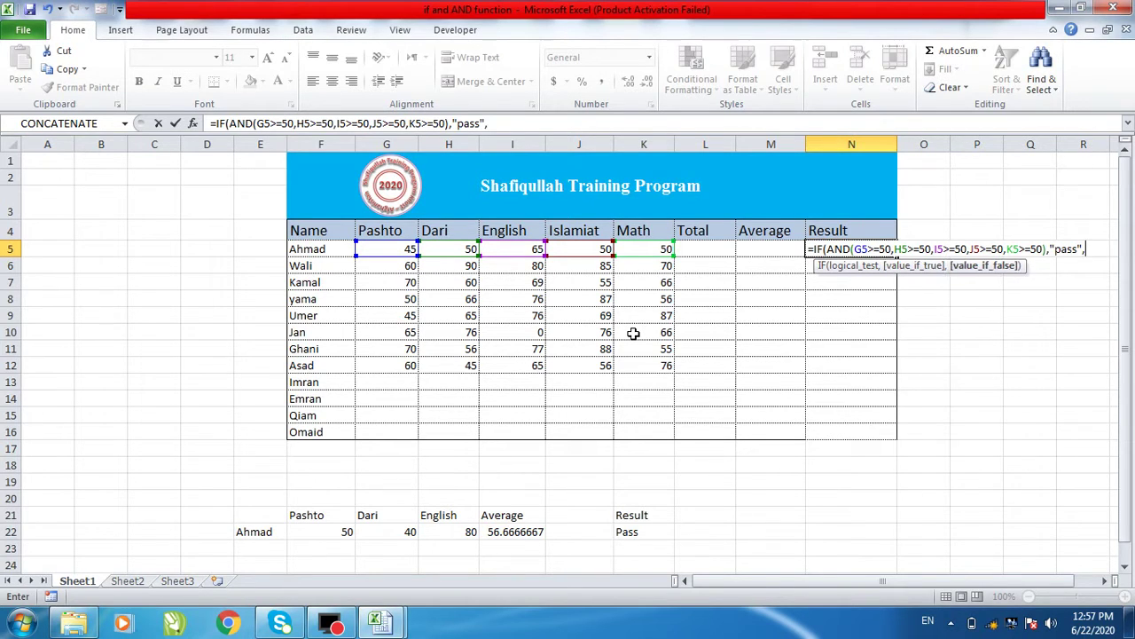
text("Fail")
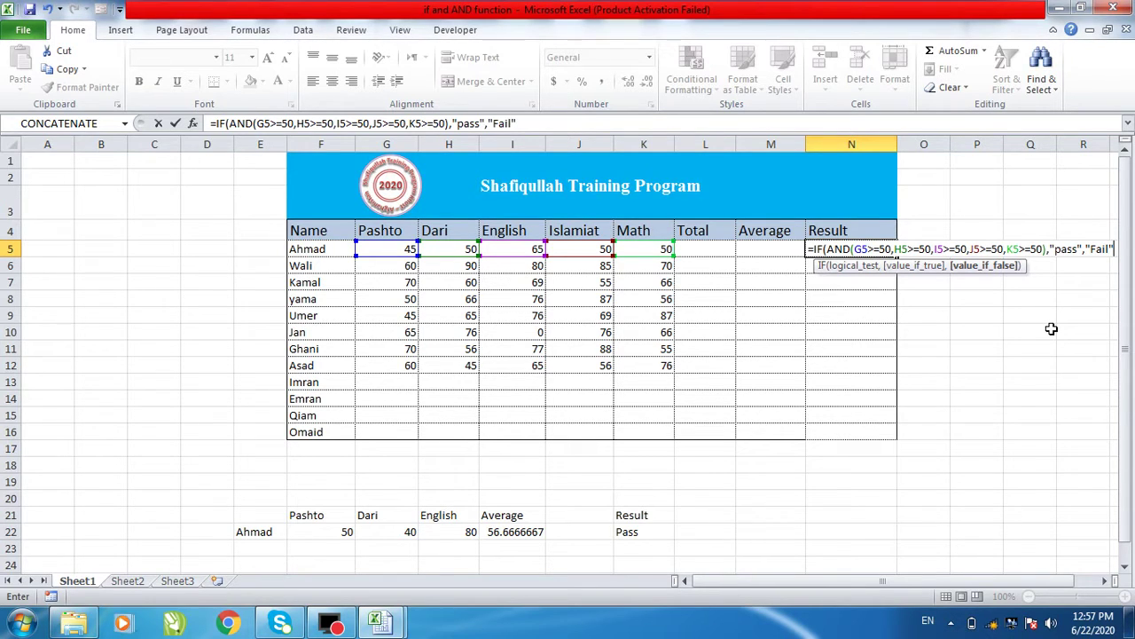
key(Return)
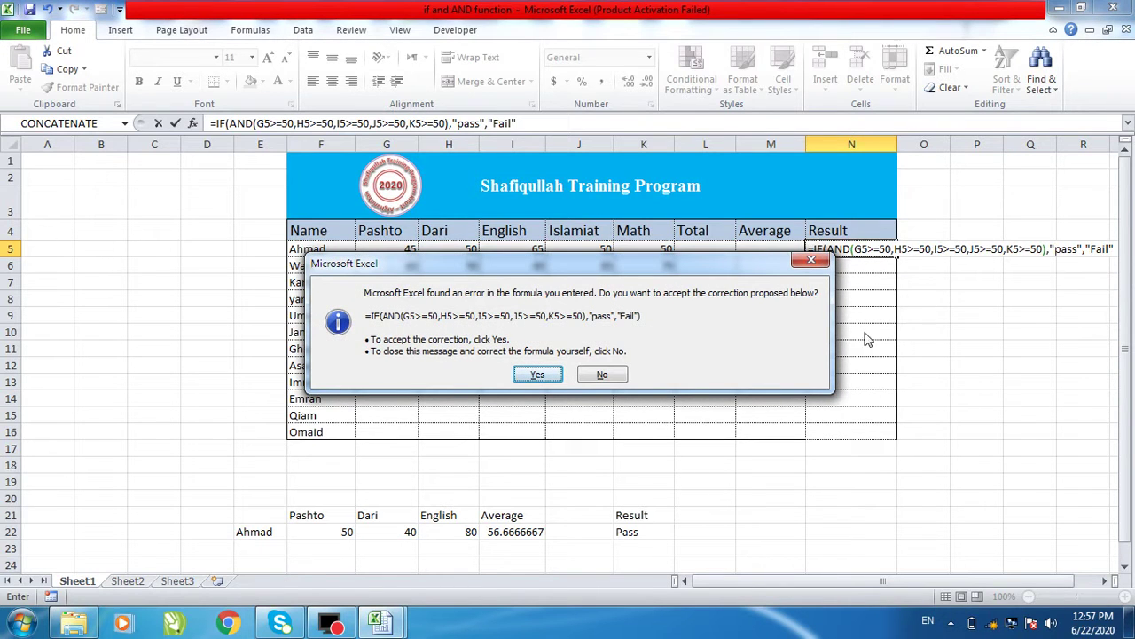
click(538, 375)
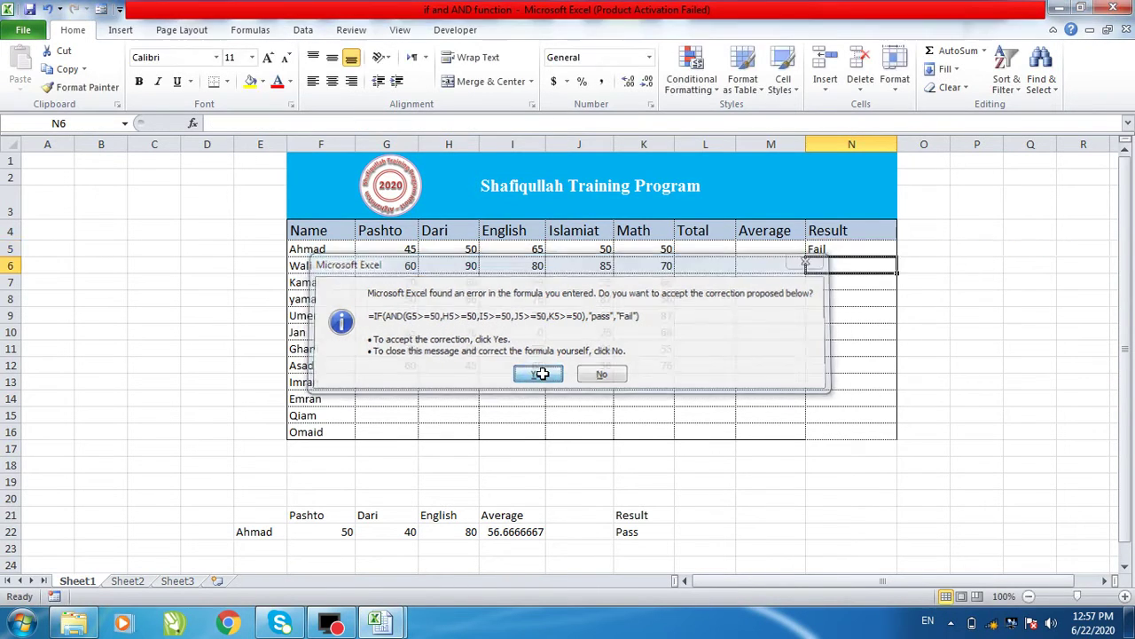
Step: Review the Result formula in N5 and set the first student's Pashto mark in G5 to 50
click(847, 247)
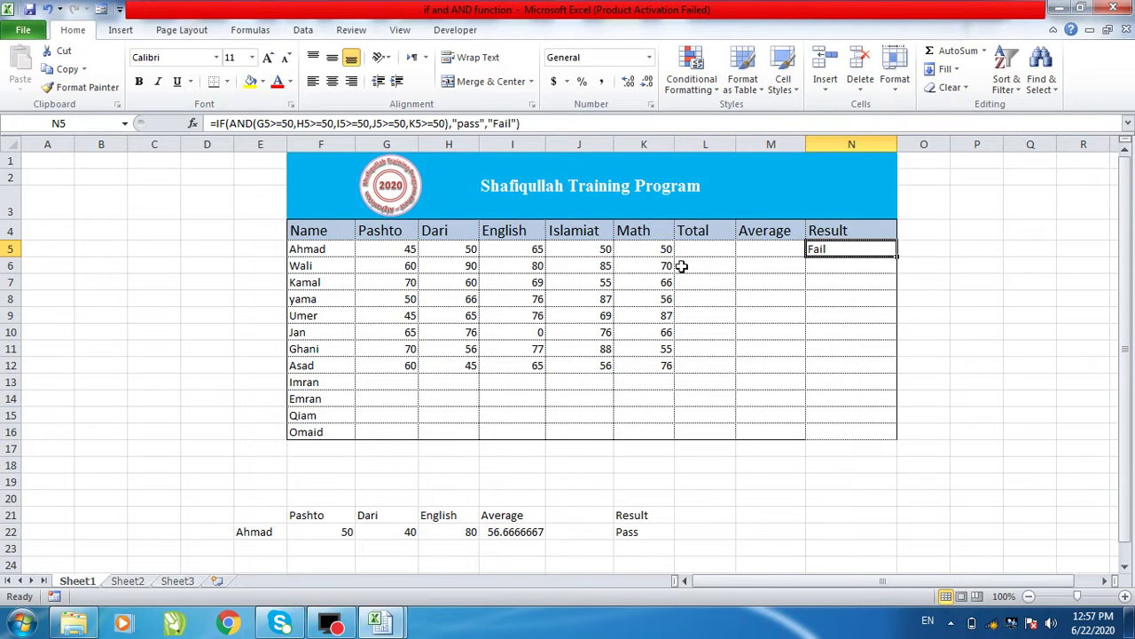
click(394, 249)
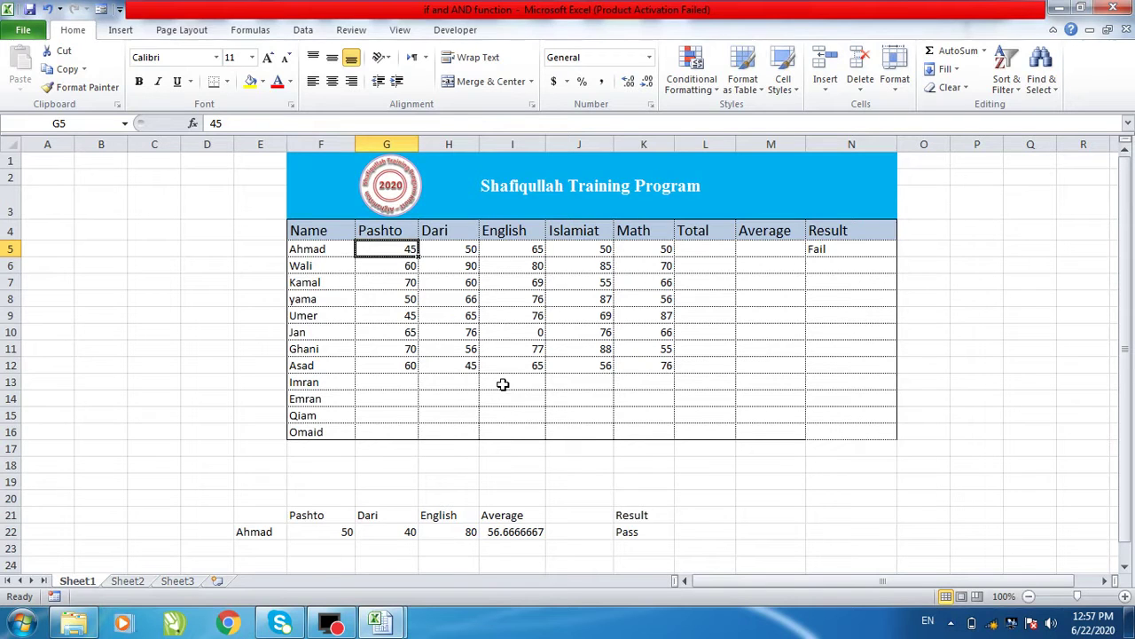
text(5)
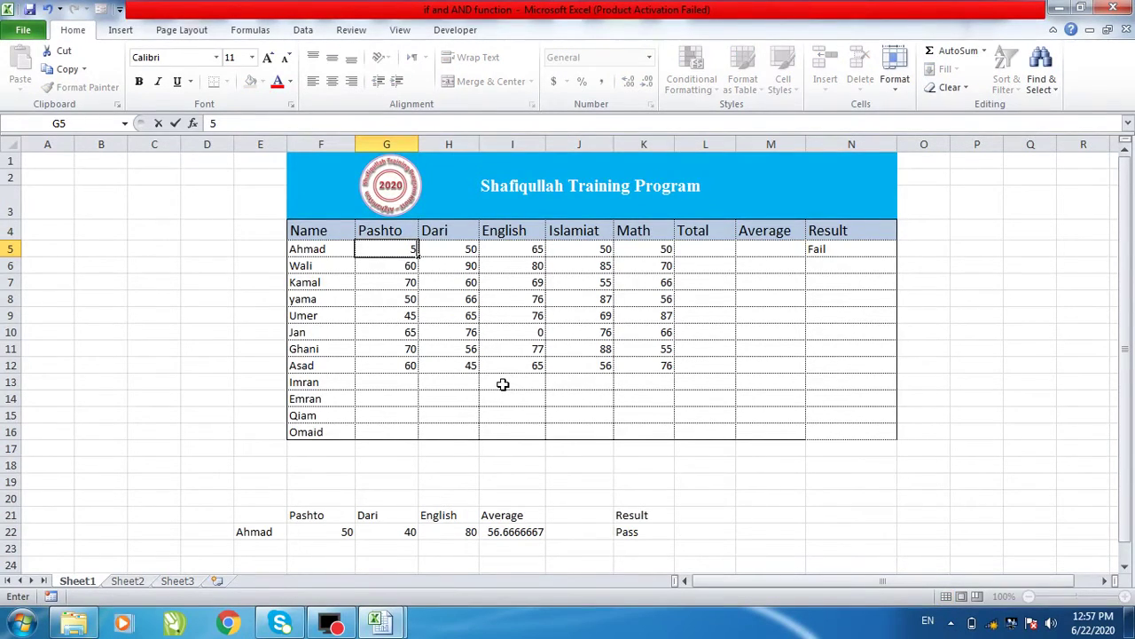
text(0)
key(Return)
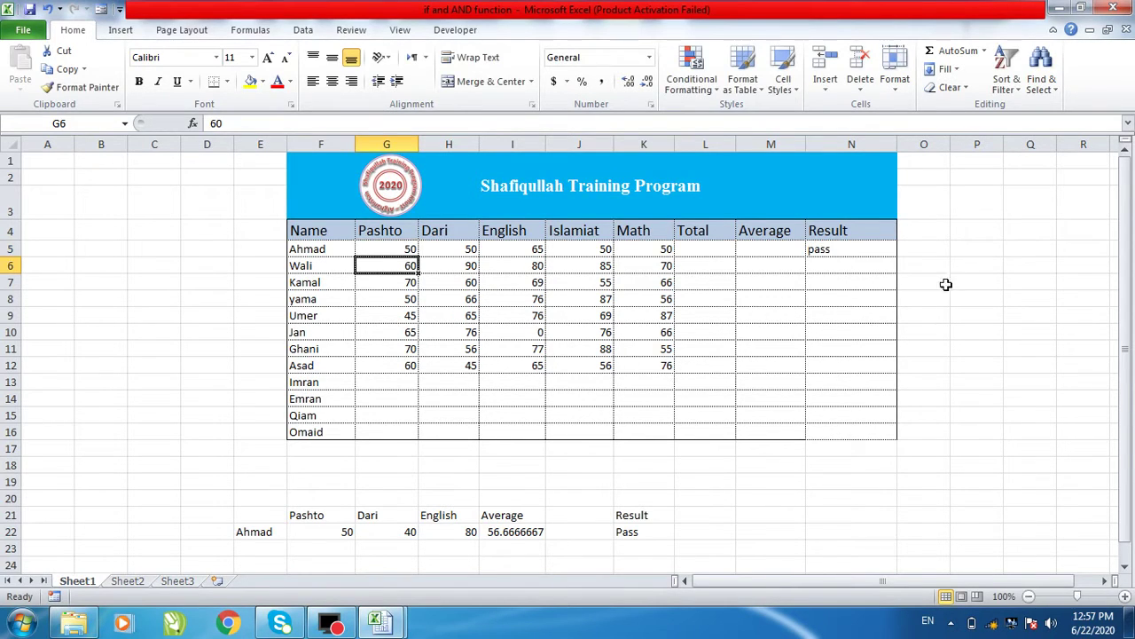
Step: Copy the Result formula from N5 down through N12 and review the formulas in the first rows
click(864, 249)
drag(896, 257, 891, 373)
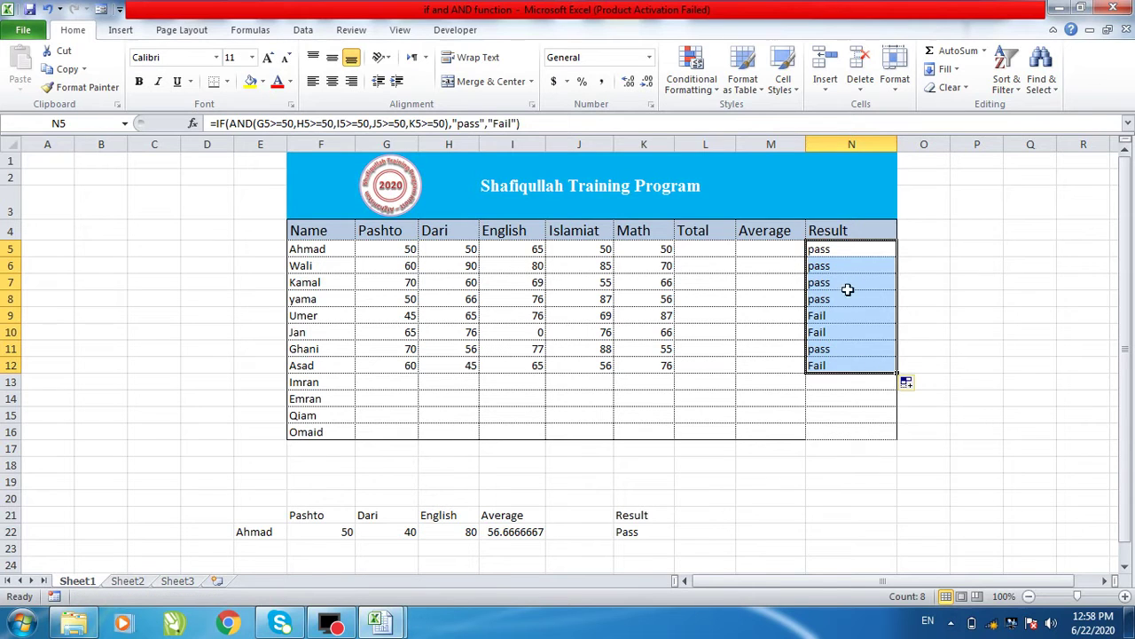
click(843, 254)
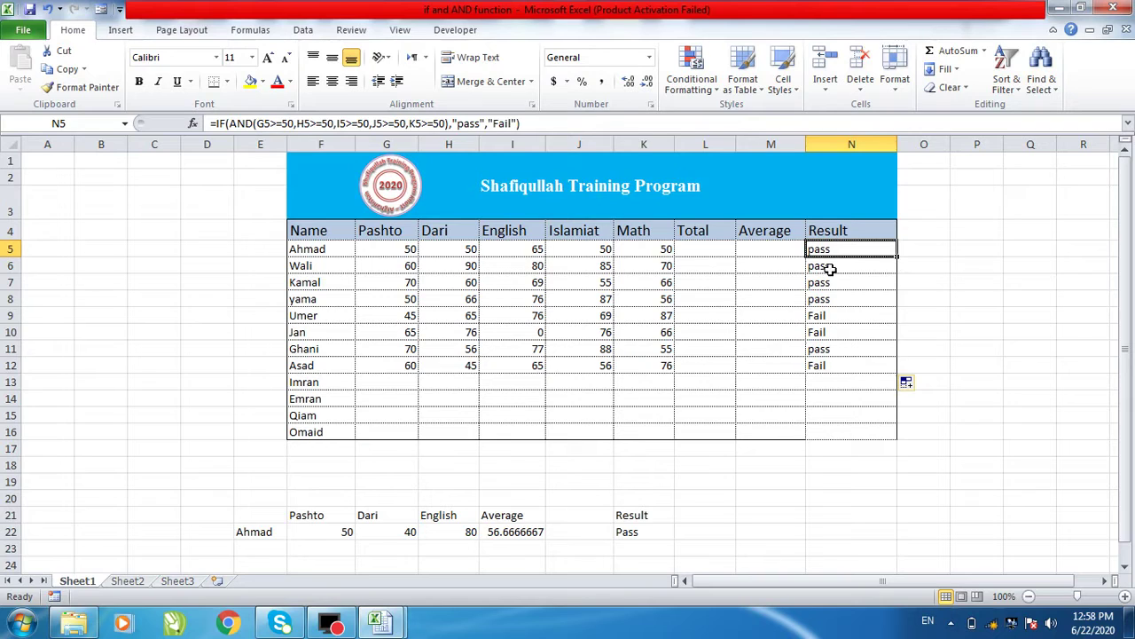
click(830, 266)
click(825, 284)
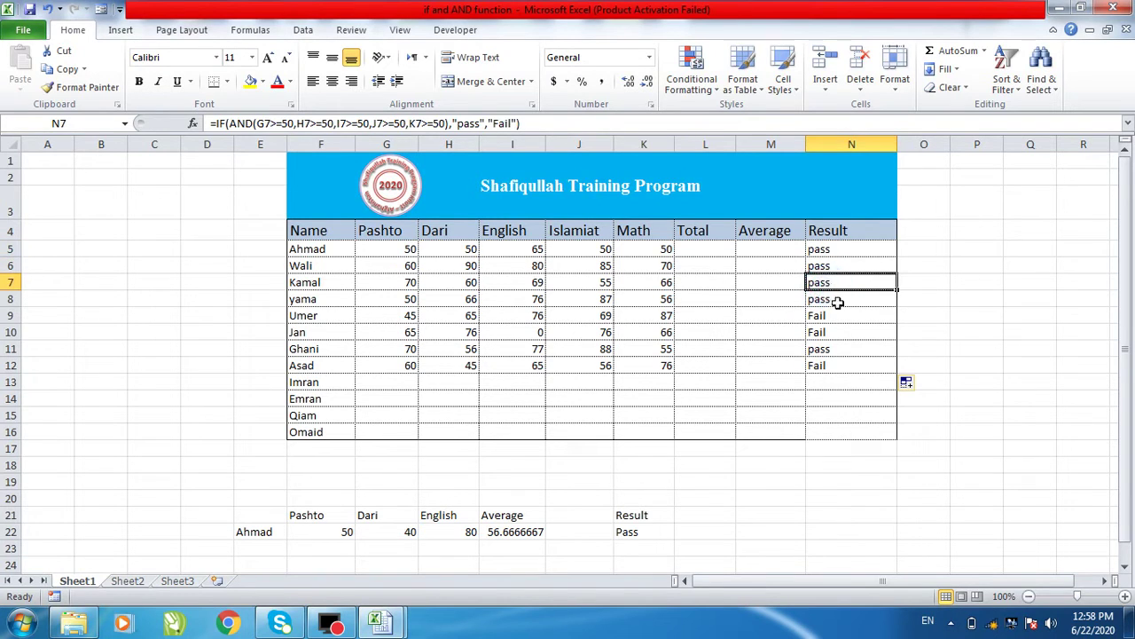
Step: Review the Result formulas in N8 and N9 and check the Pashto mark in G9 behind the Fail result
click(834, 301)
click(834, 315)
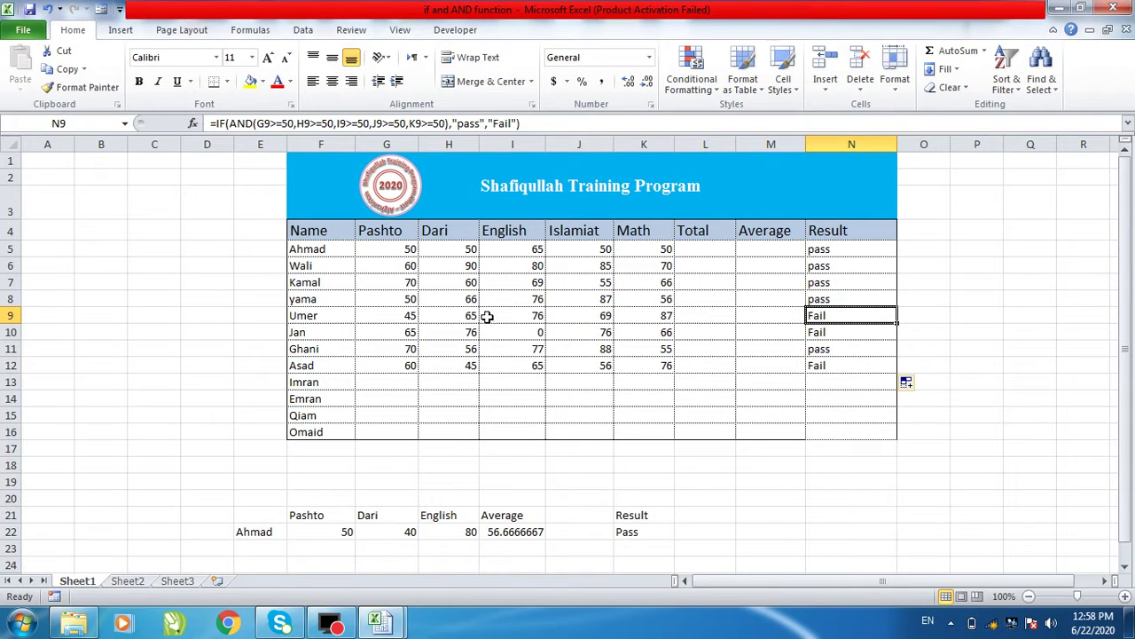
click(403, 316)
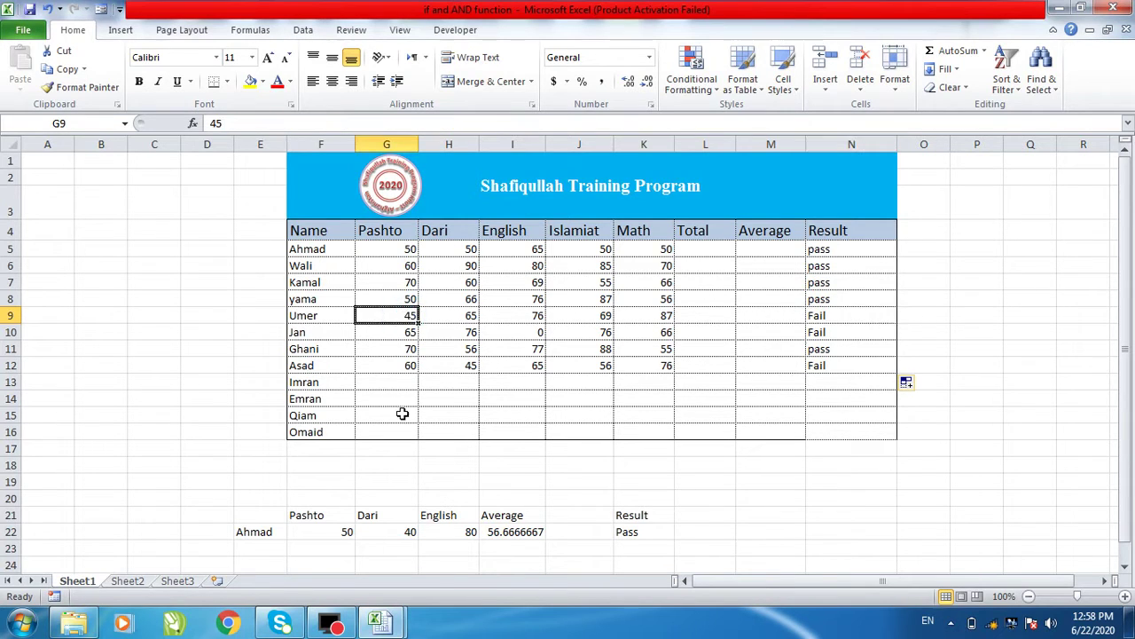
Step: Trace the row 10 Result back to its subject marks and set the English mark in I10 to 30
drag(829, 331, 526, 331)
click(526, 332)
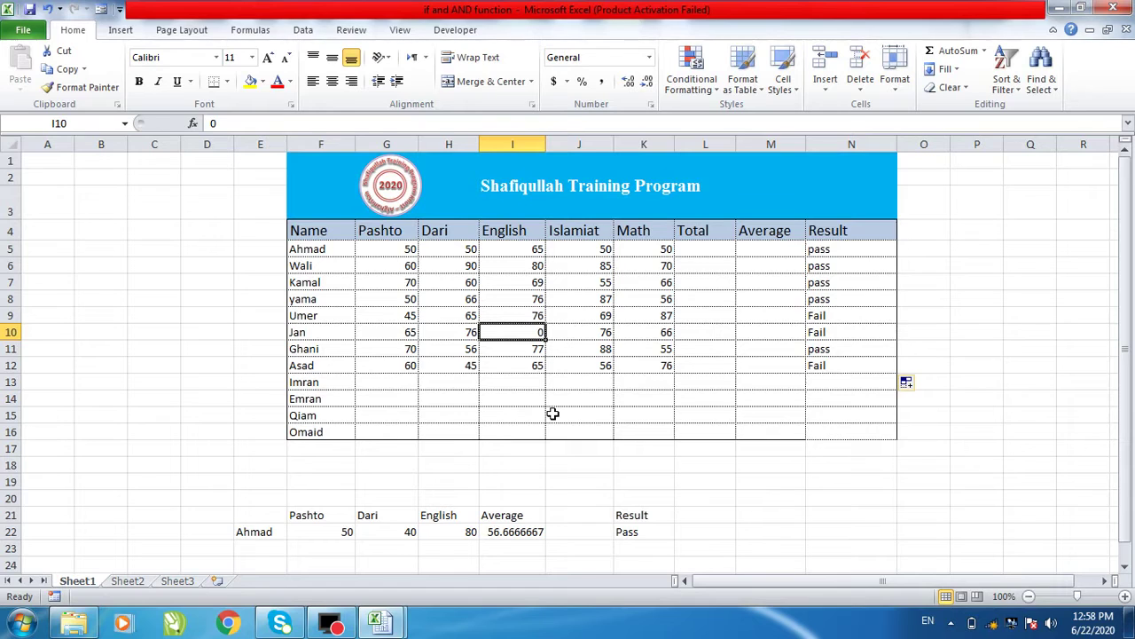
text(30)
click(577, 378)
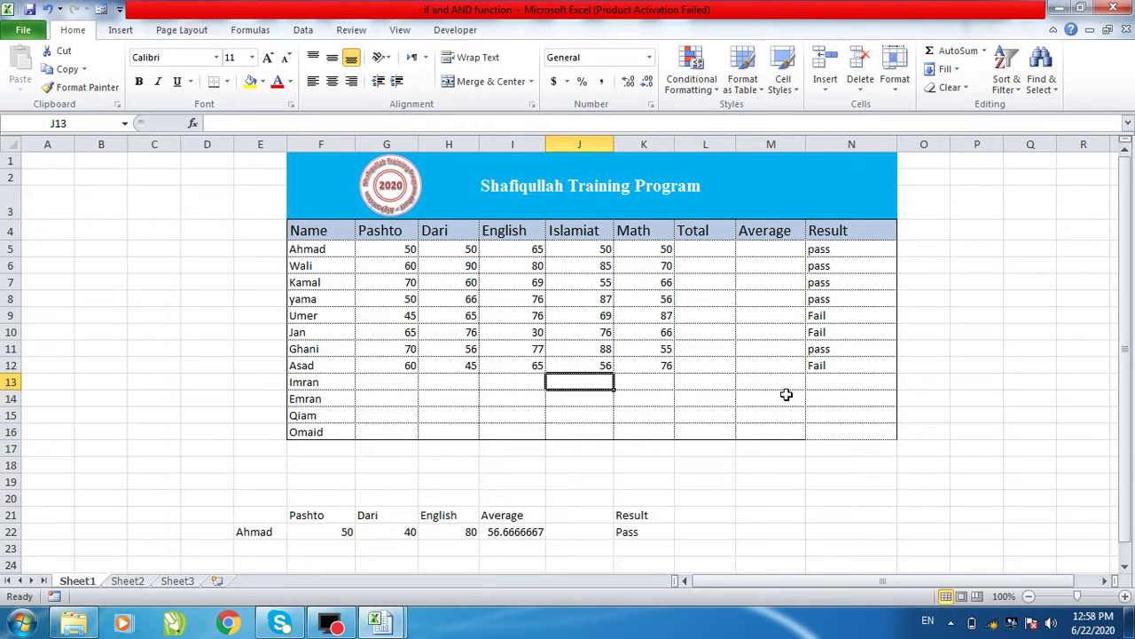
Step: Check the Result in N12 against the marks in row 12, down to the Dari mark in H12
click(839, 367)
drag(840, 367, 468, 365)
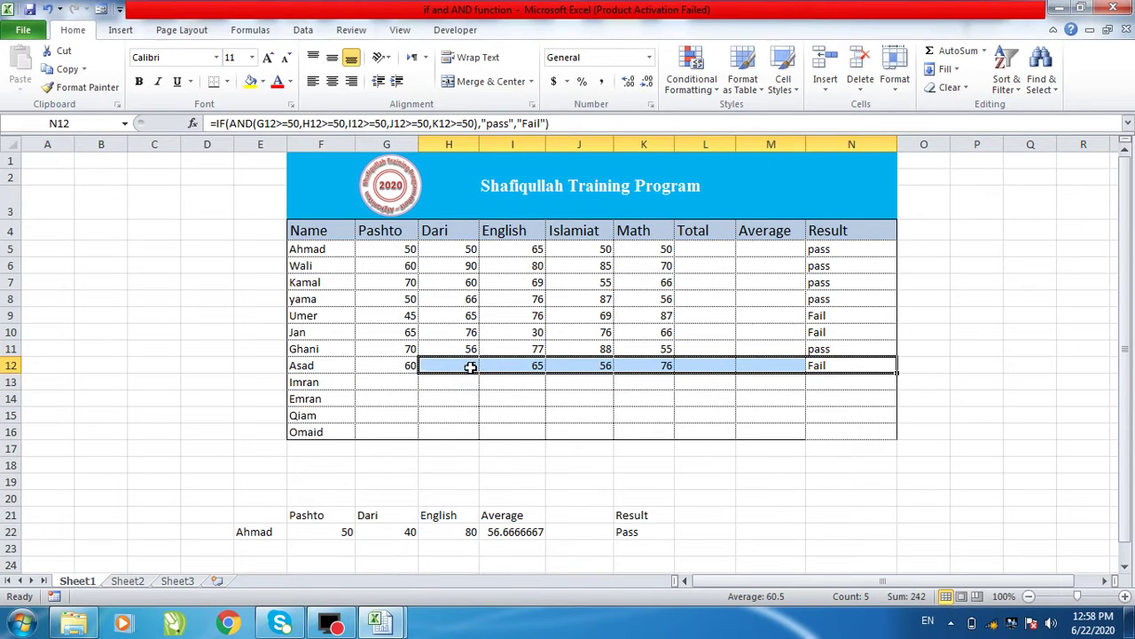
click(468, 364)
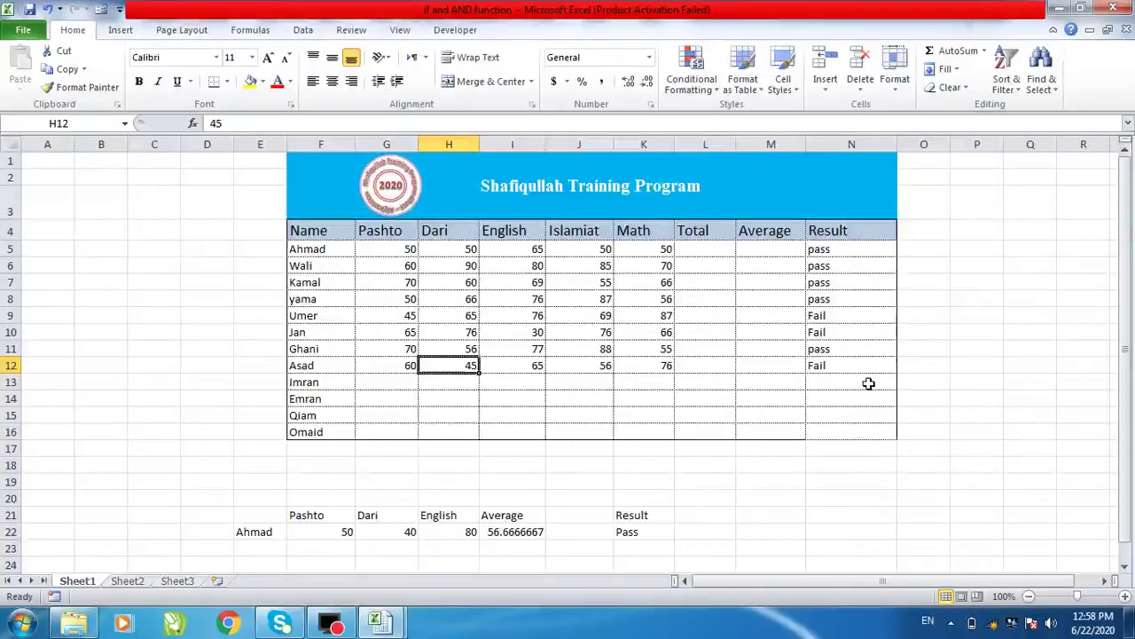
Step: Delete the existing conditional formatting rule from the Result cells N5:N16
click(838, 249)
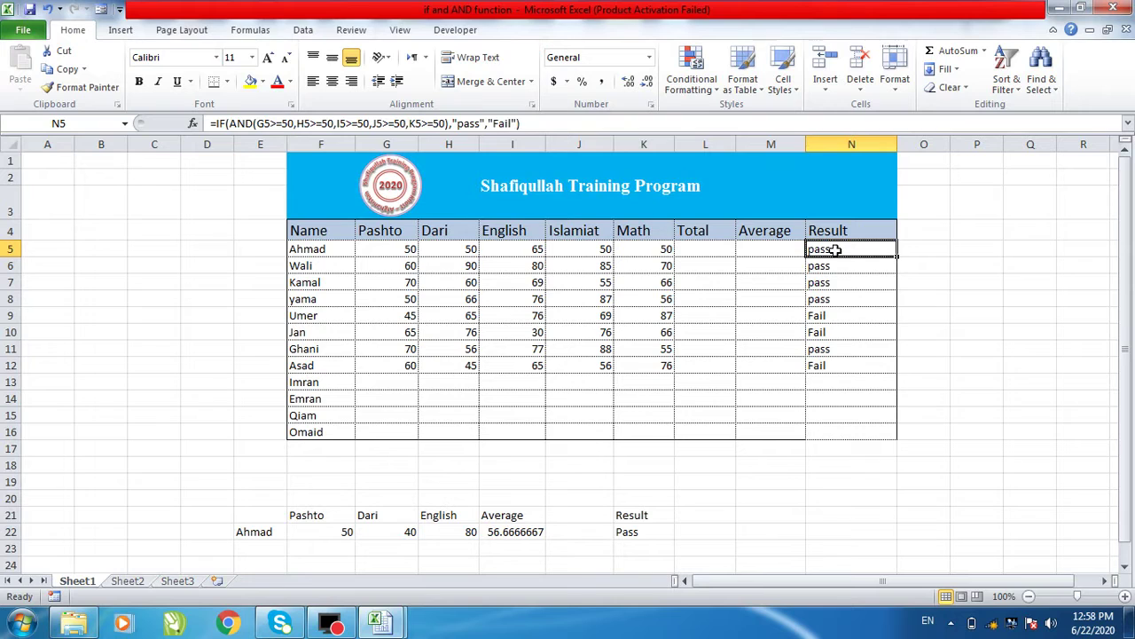
drag(836, 247, 838, 424)
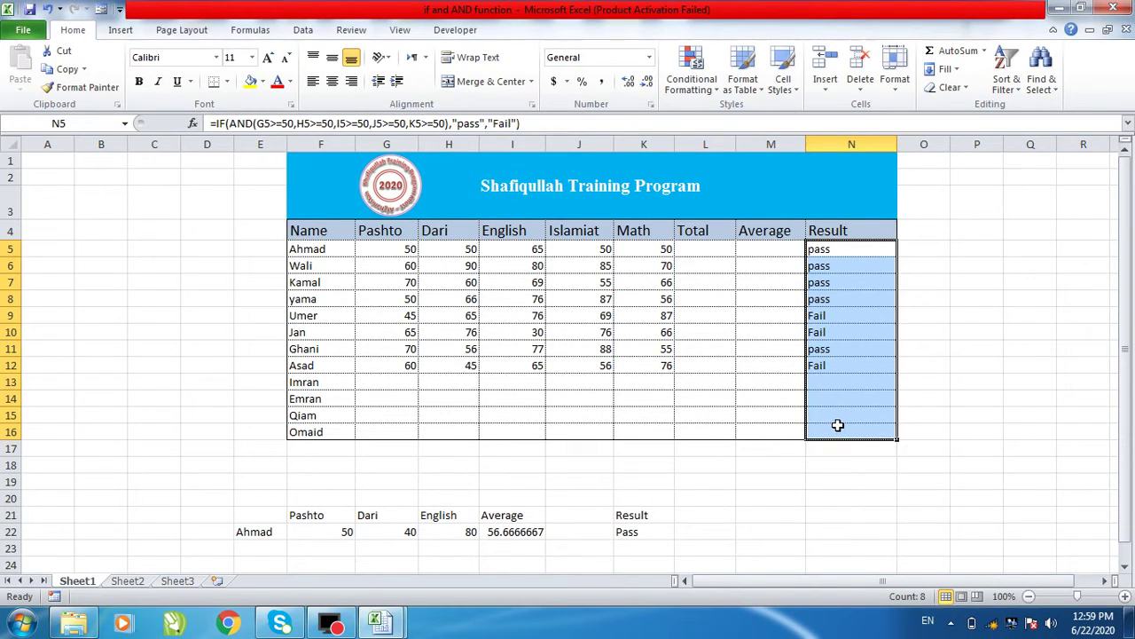
click(710, 89)
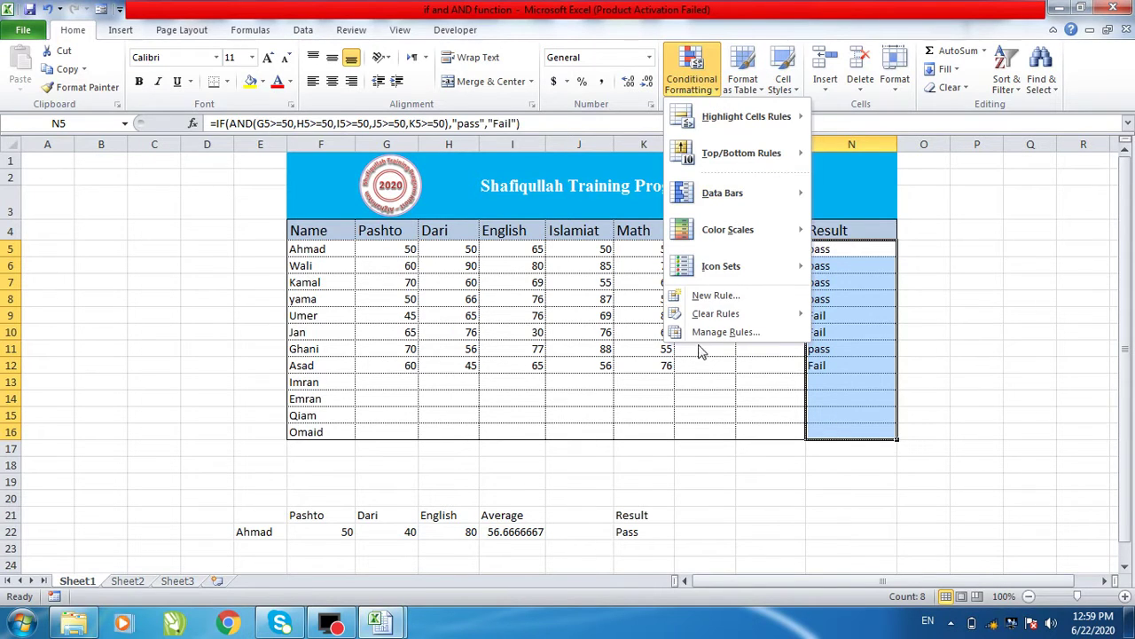
click(716, 335)
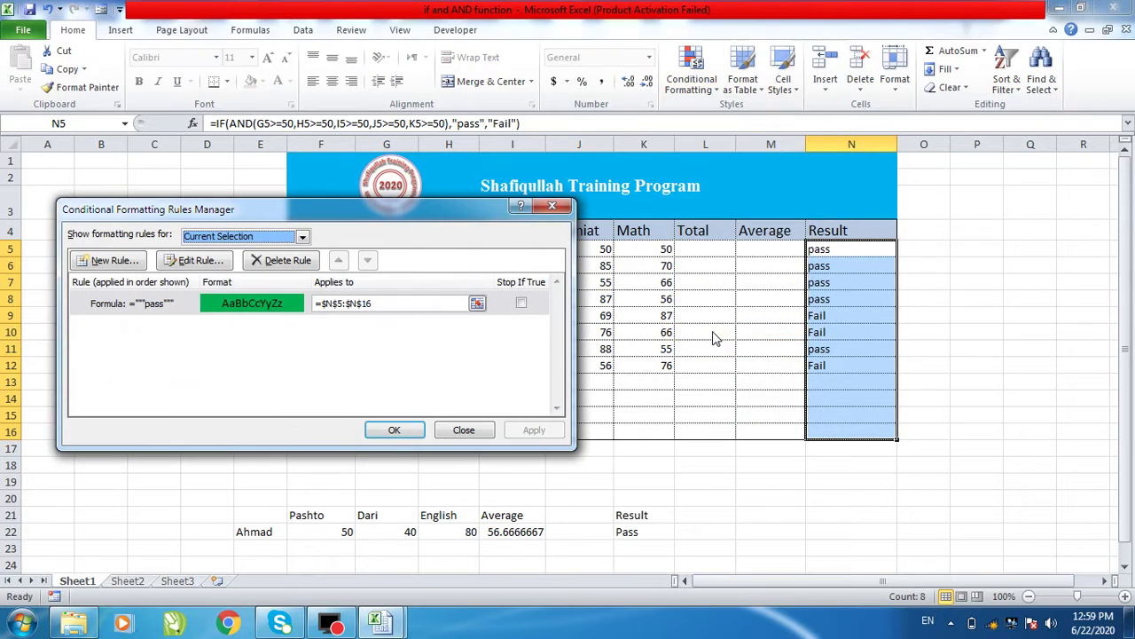
click(285, 263)
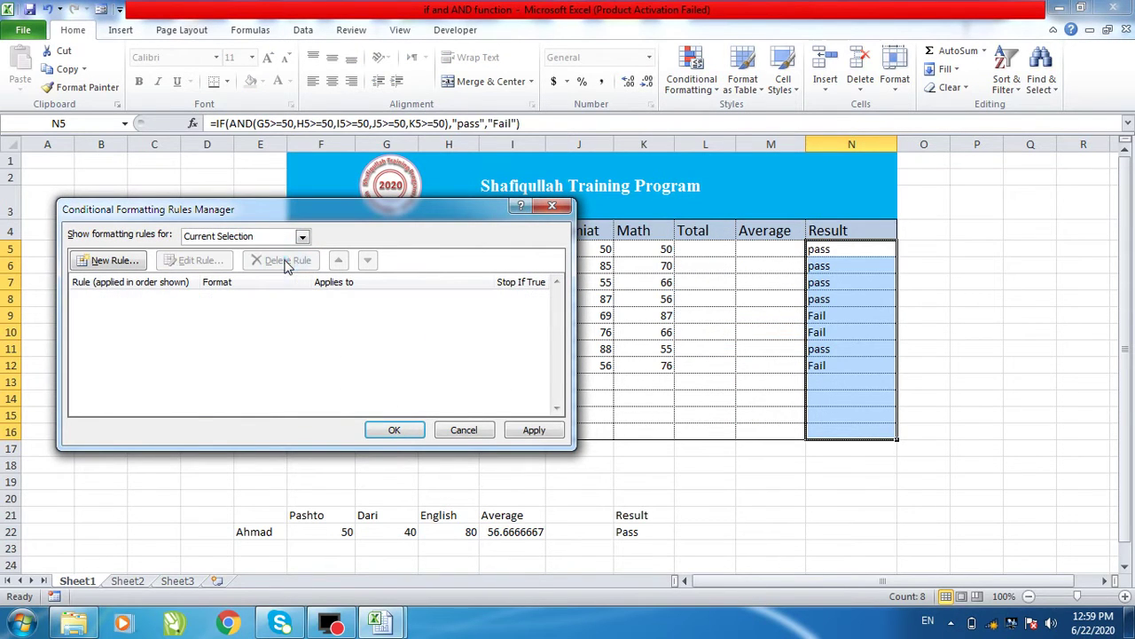
Step: Create a rule for N5:N16 that formats only cells with specific text containing "Pass"
click(118, 262)
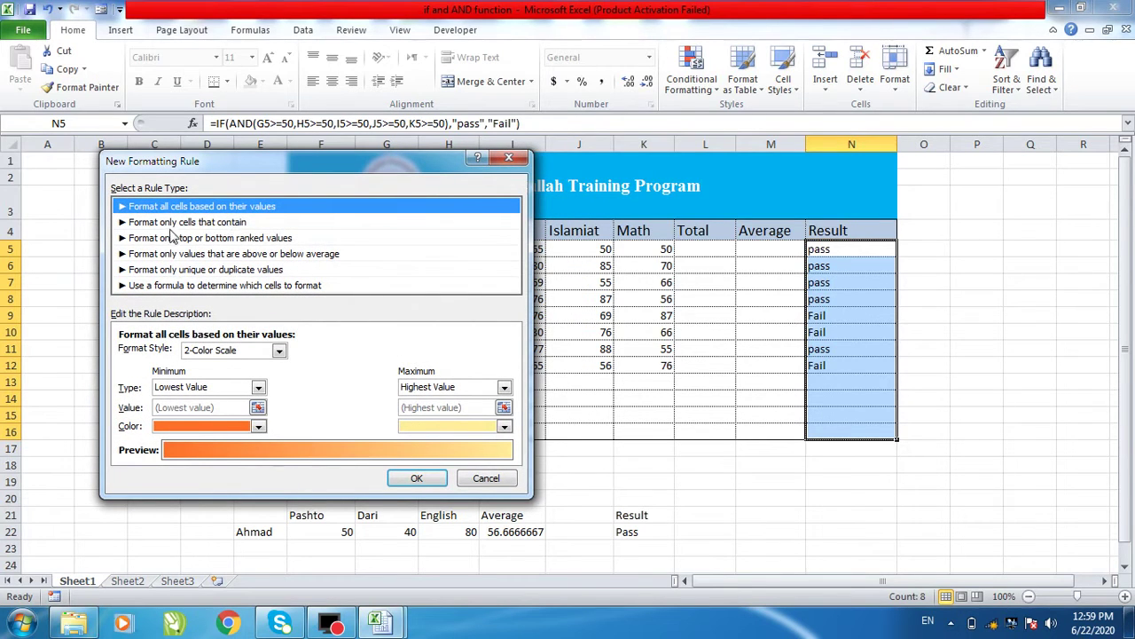
click(213, 223)
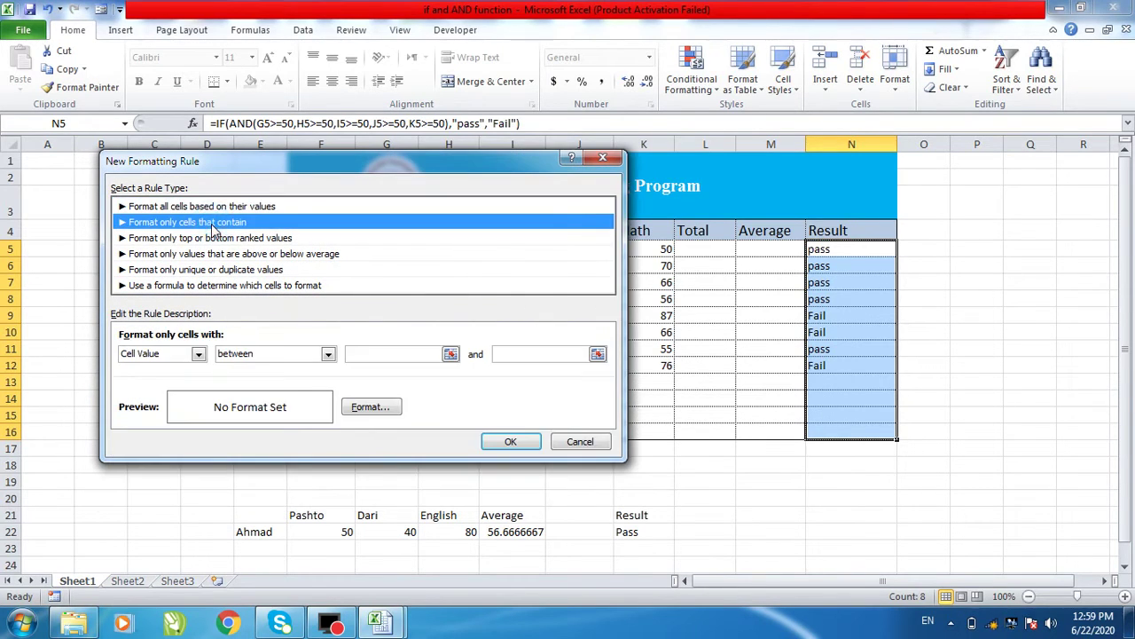
click(180, 355)
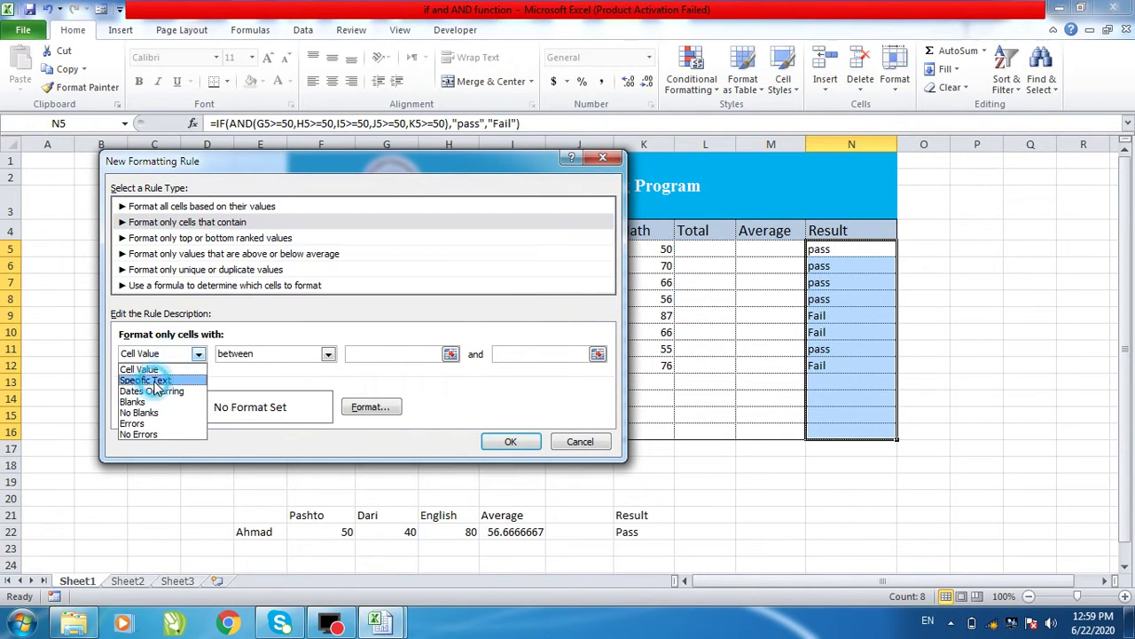
click(146, 380)
click(338, 356)
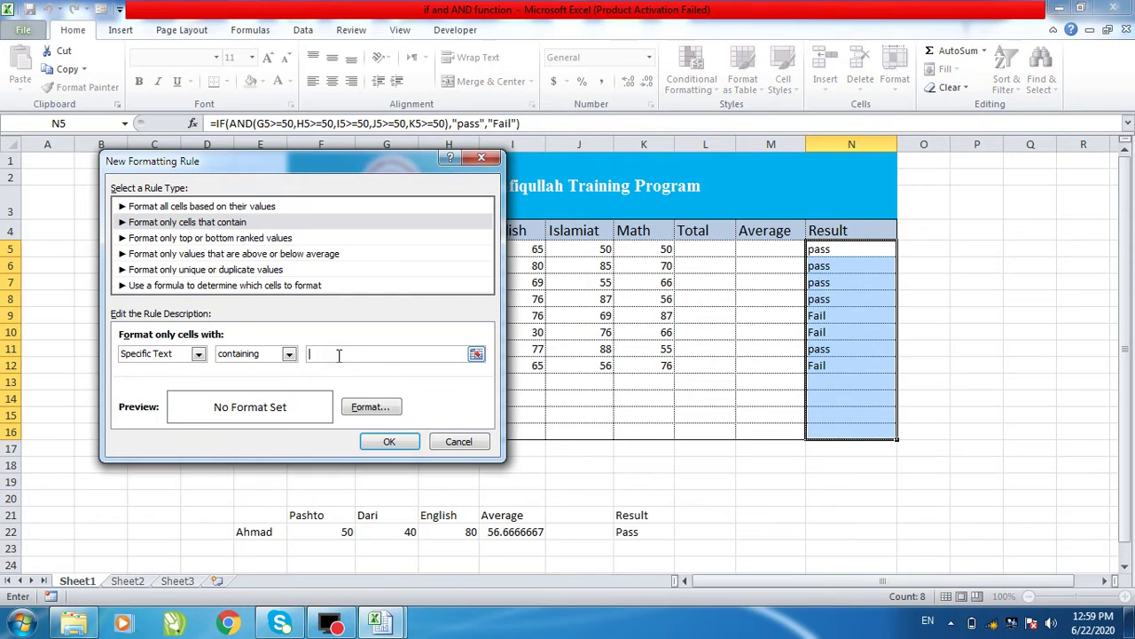
text(Pass)
Step: Give the "Pass" rule a green fill and apply it to the Result cells
click(383, 412)
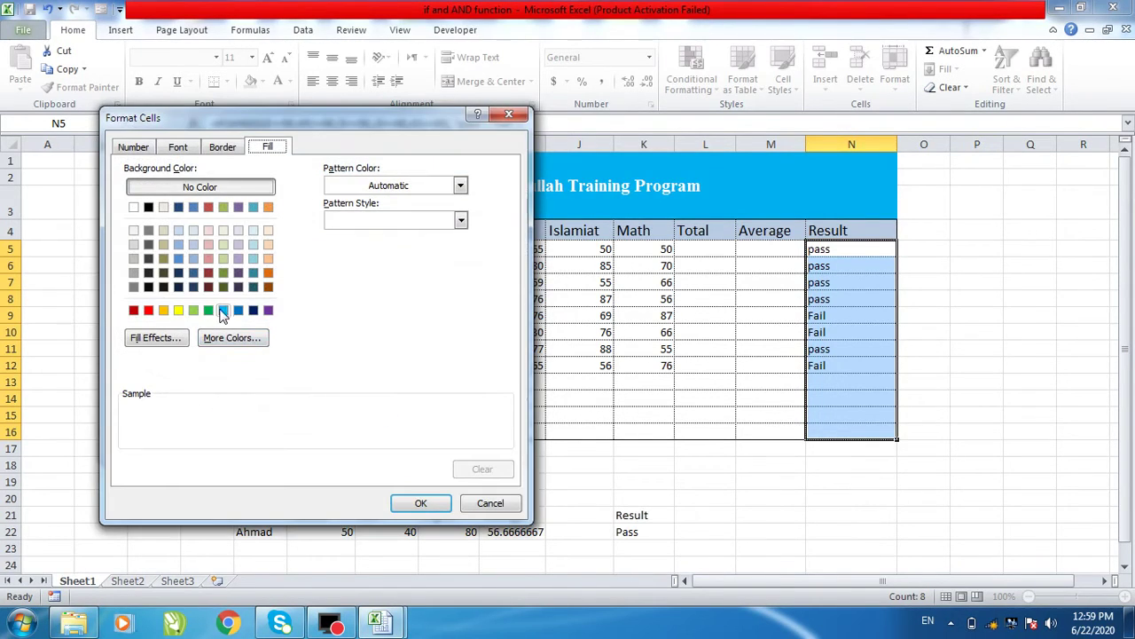
click(209, 310)
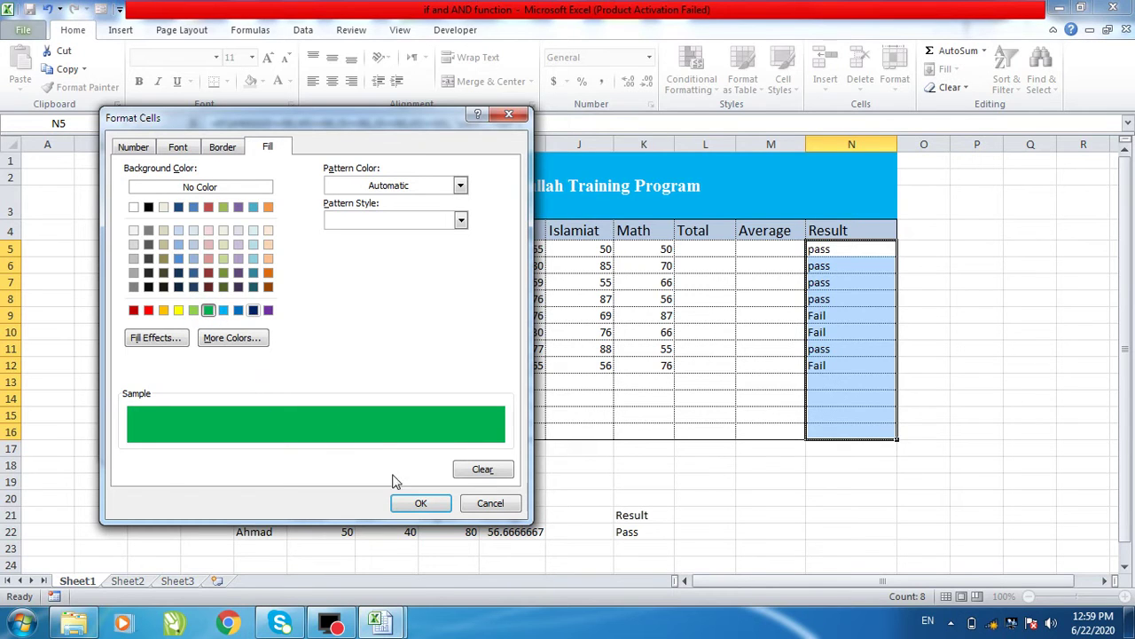
click(420, 505)
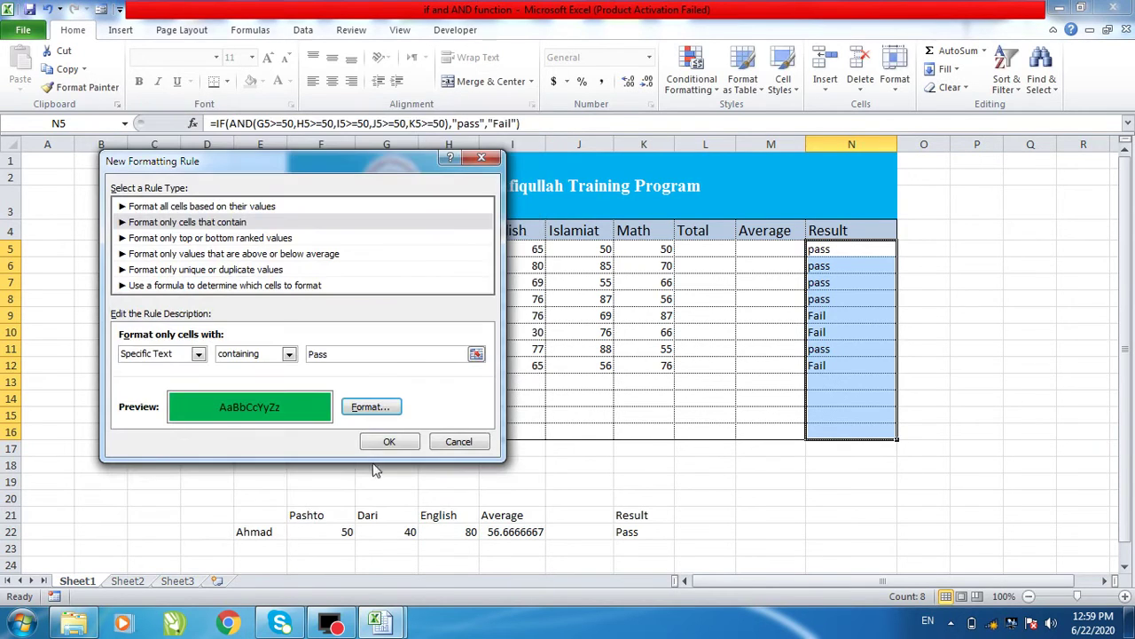
click(387, 442)
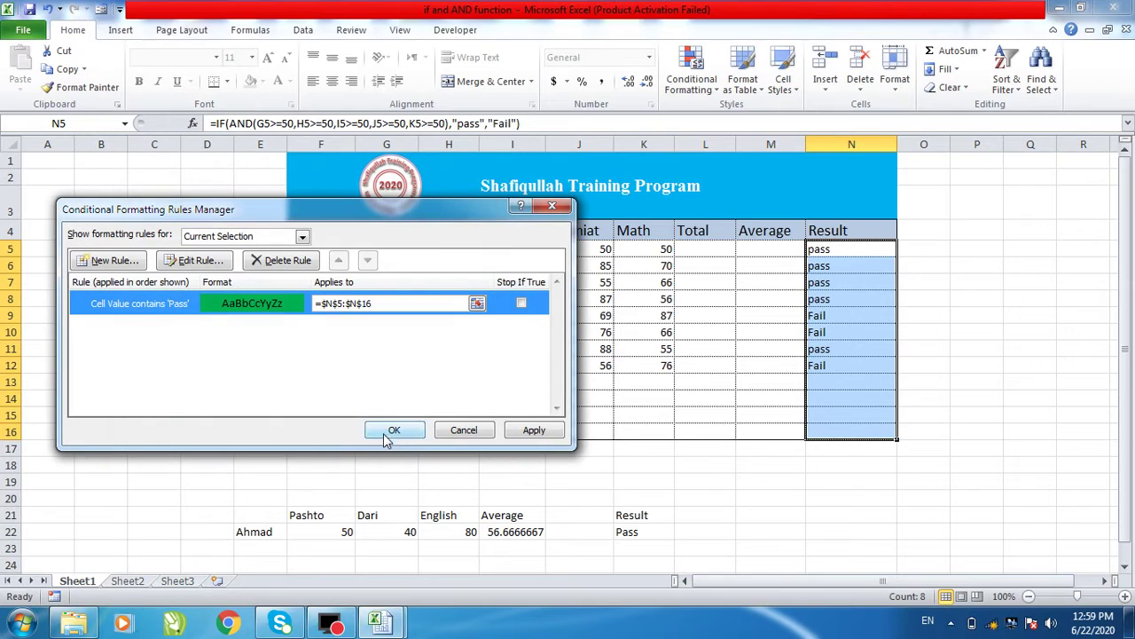
click(533, 430)
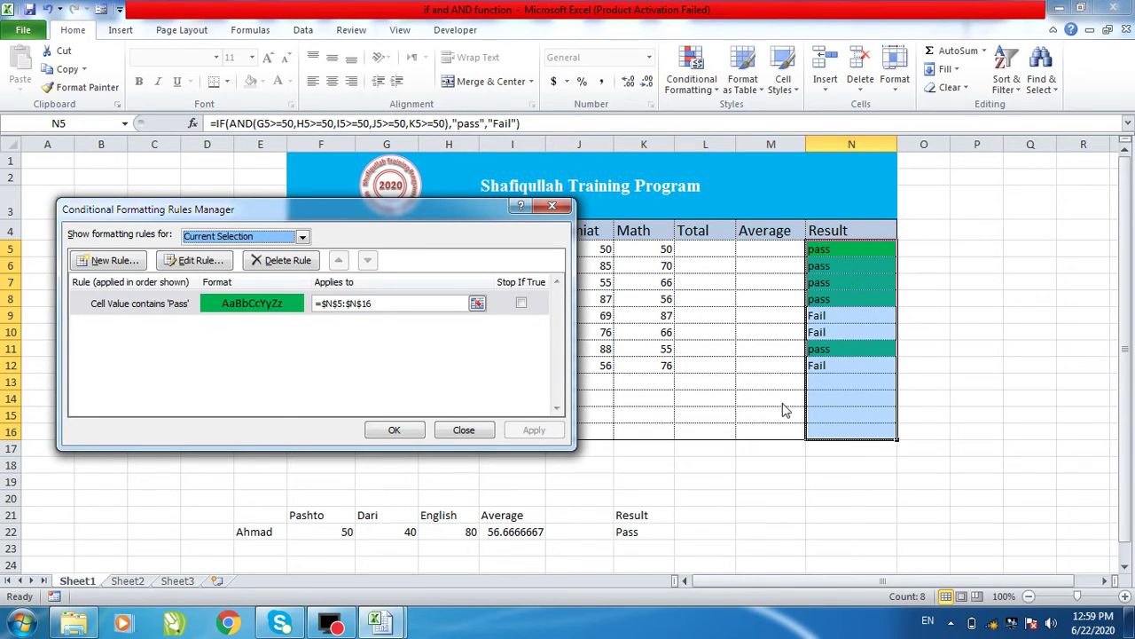
Step: Add a second rule for N5:N16 that formats only cells with specific text containing "fail"
click(115, 261)
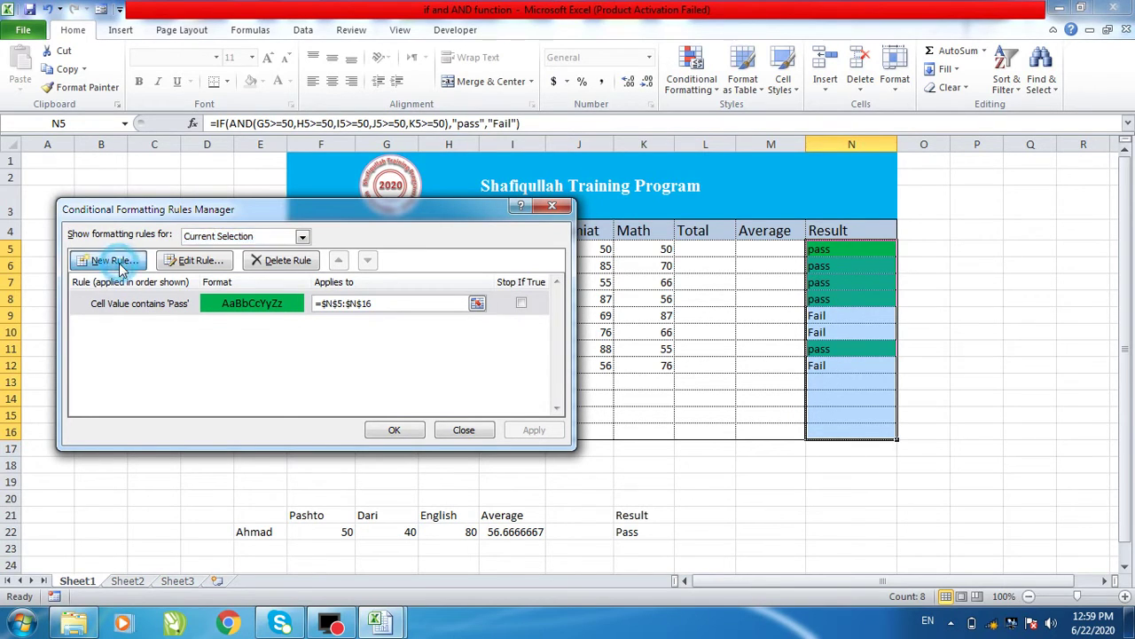
click(219, 223)
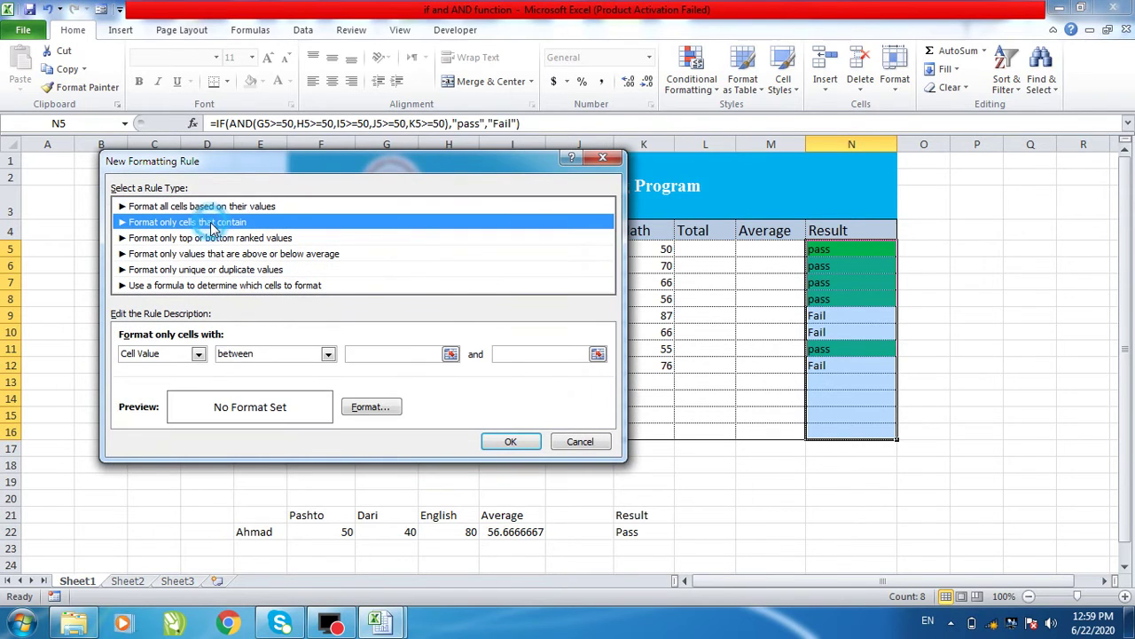
click(186, 353)
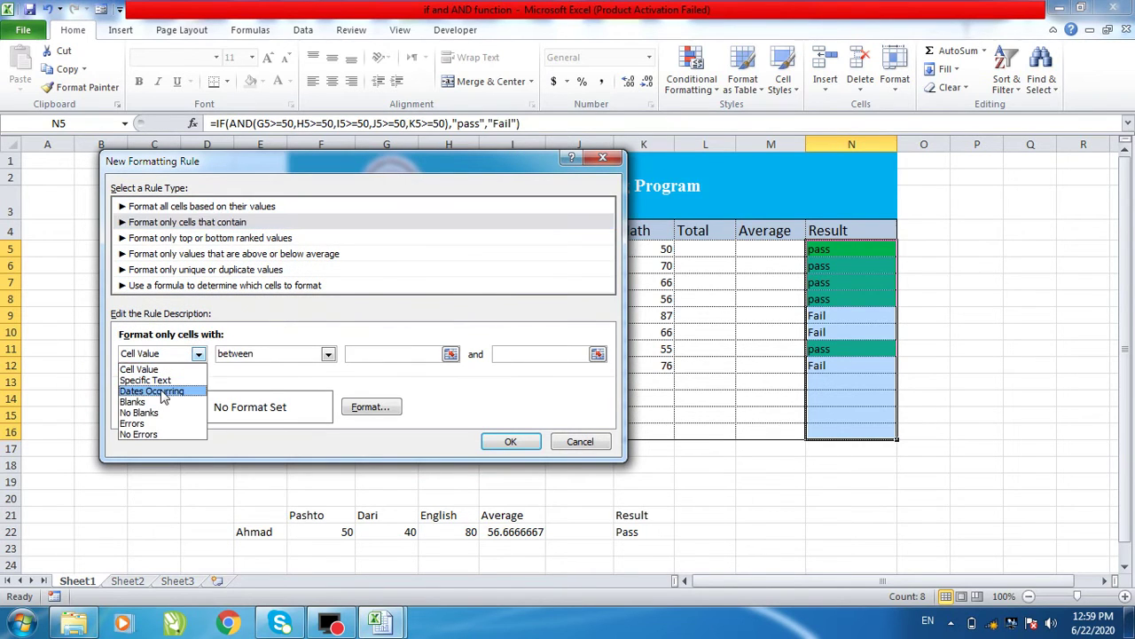
click(148, 379)
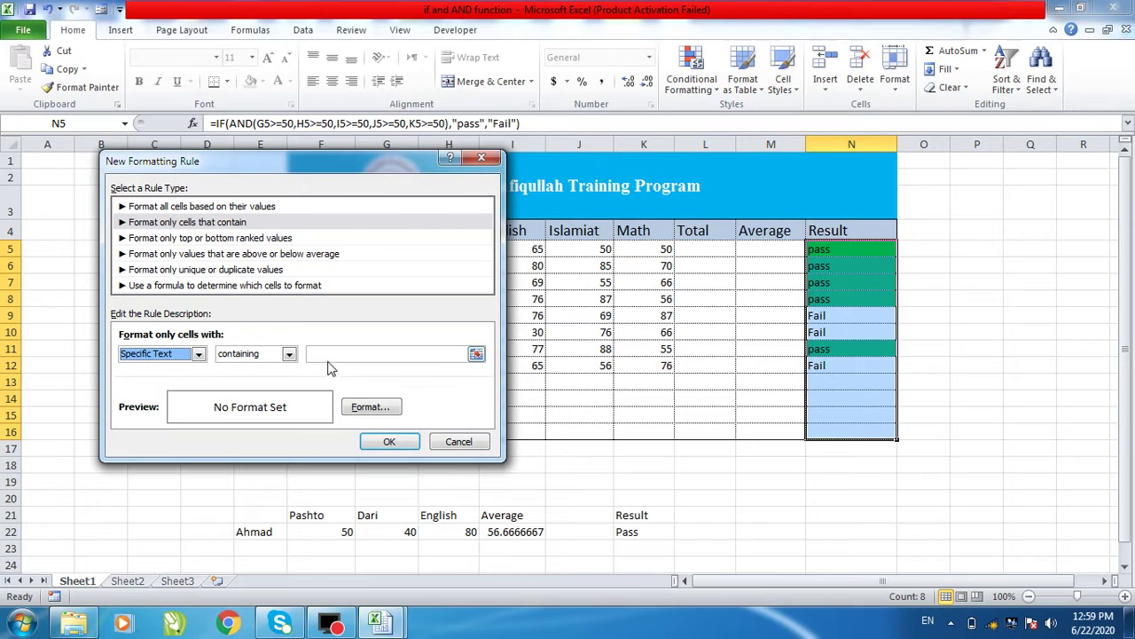
click(328, 354)
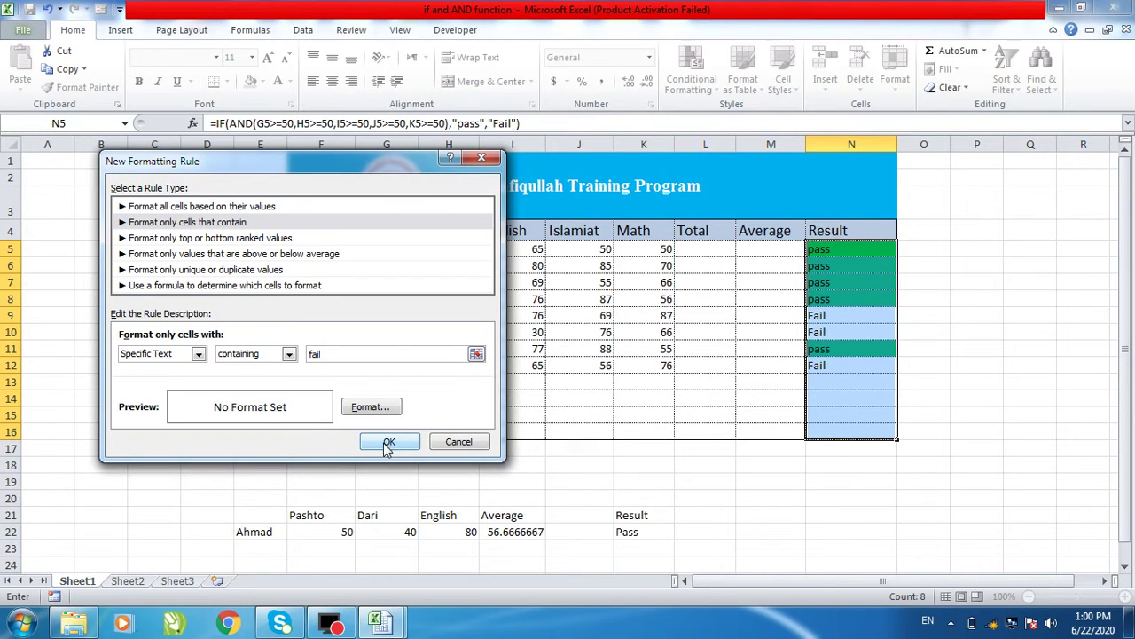
Step: Give the "fail" rule a red fill, apply it and close the conditional formatting rules
click(374, 410)
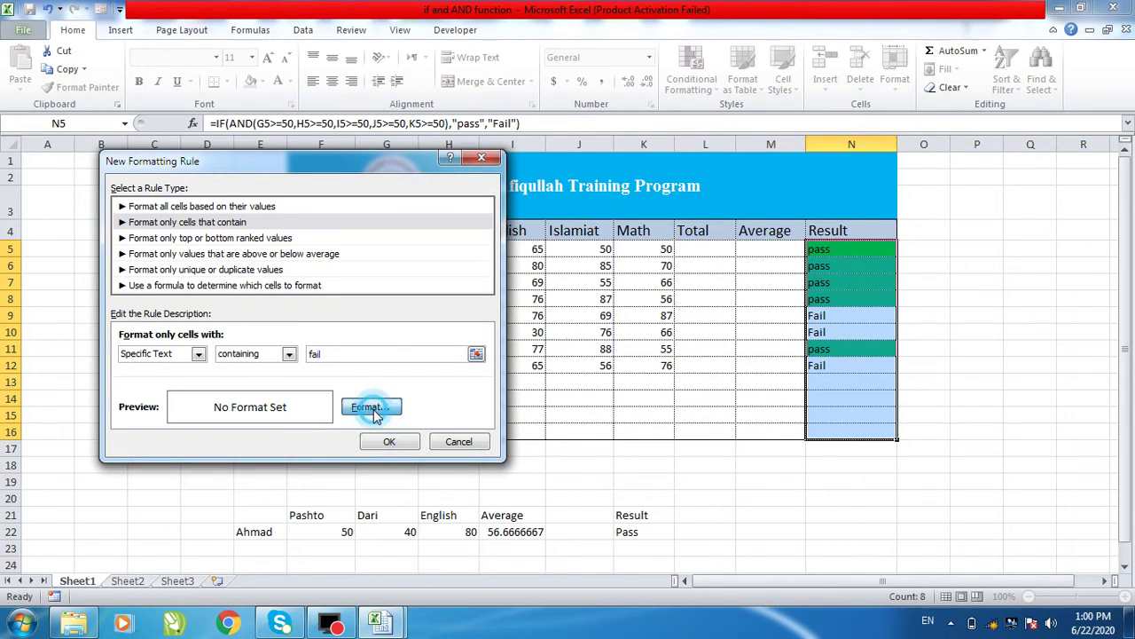
click(148, 310)
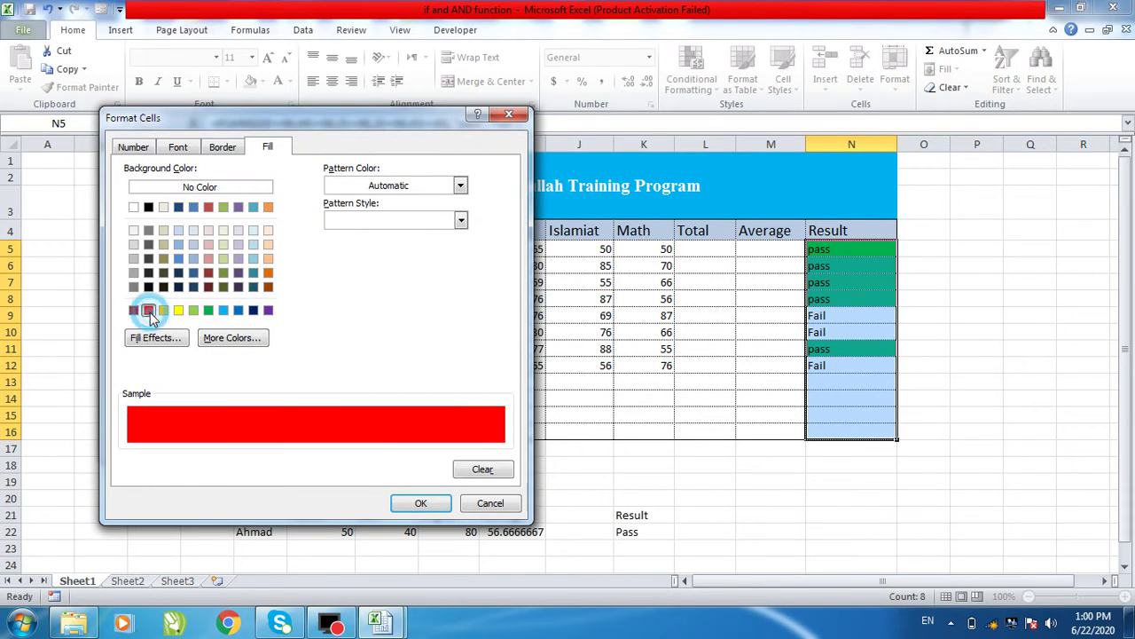
click(412, 502)
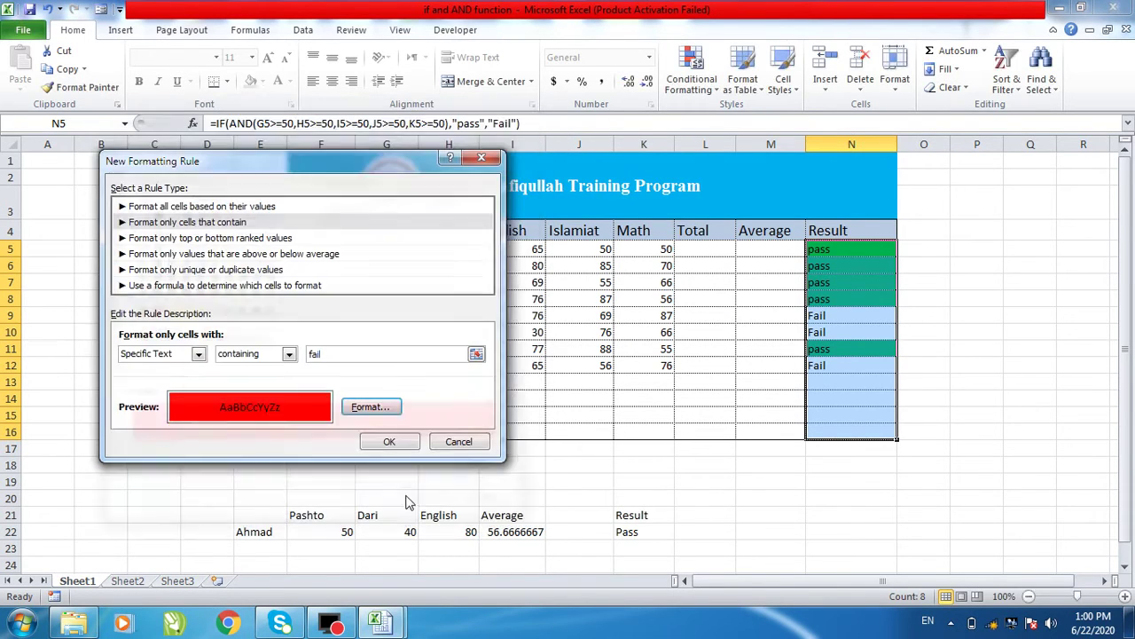
click(381, 441)
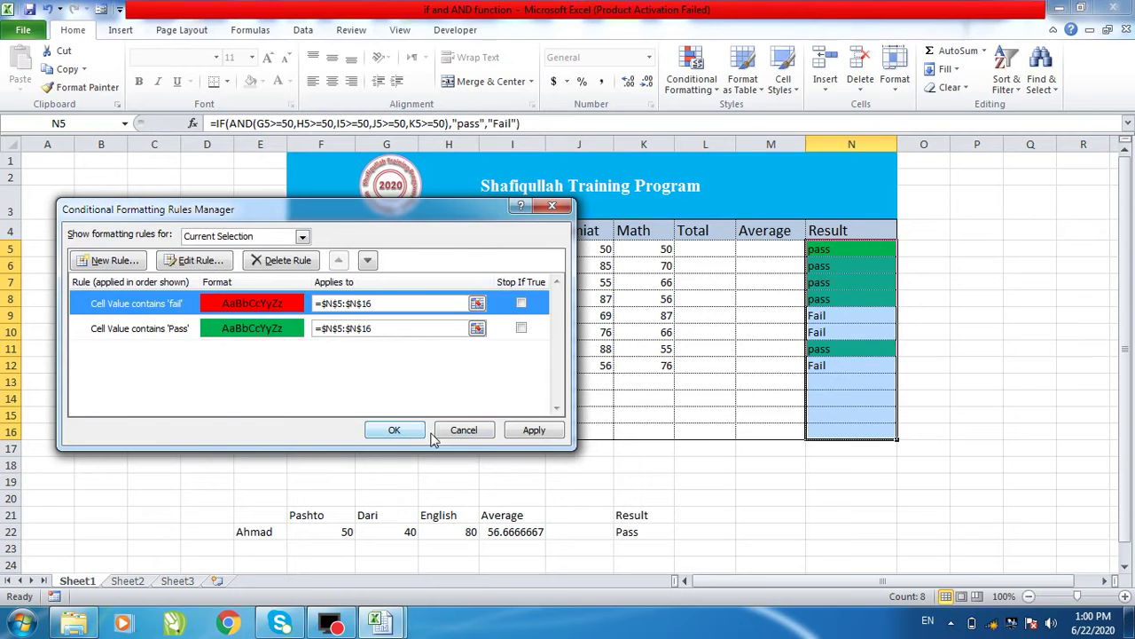
click(532, 431)
click(394, 429)
click(714, 415)
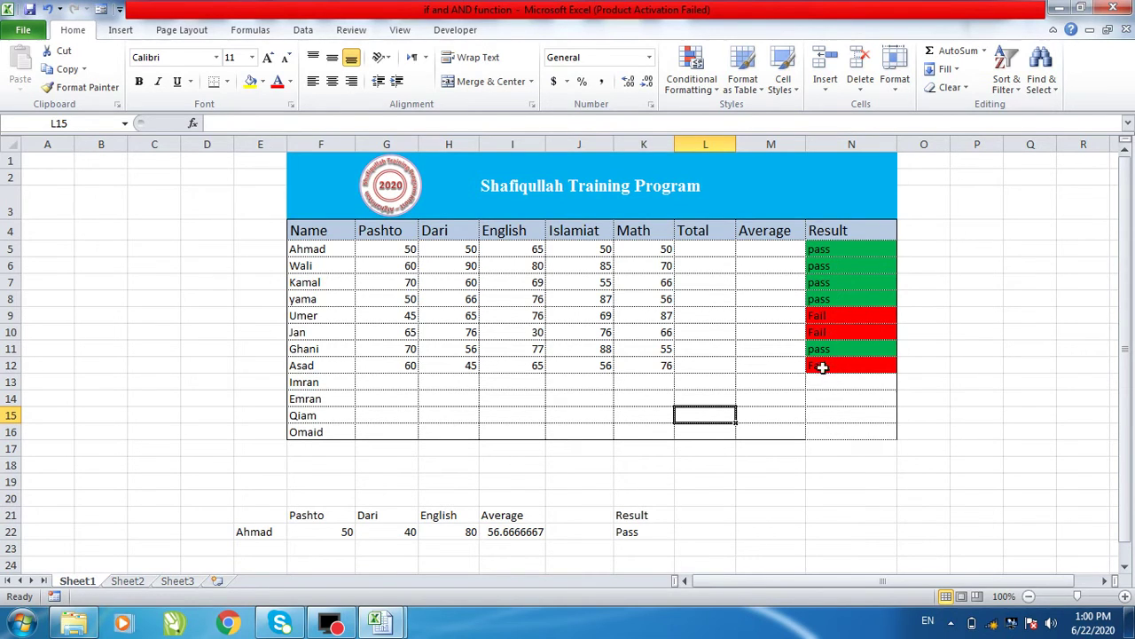
Step: Review the IF and AND formula in N5 without changing it
click(832, 253)
key(ctrl+c)
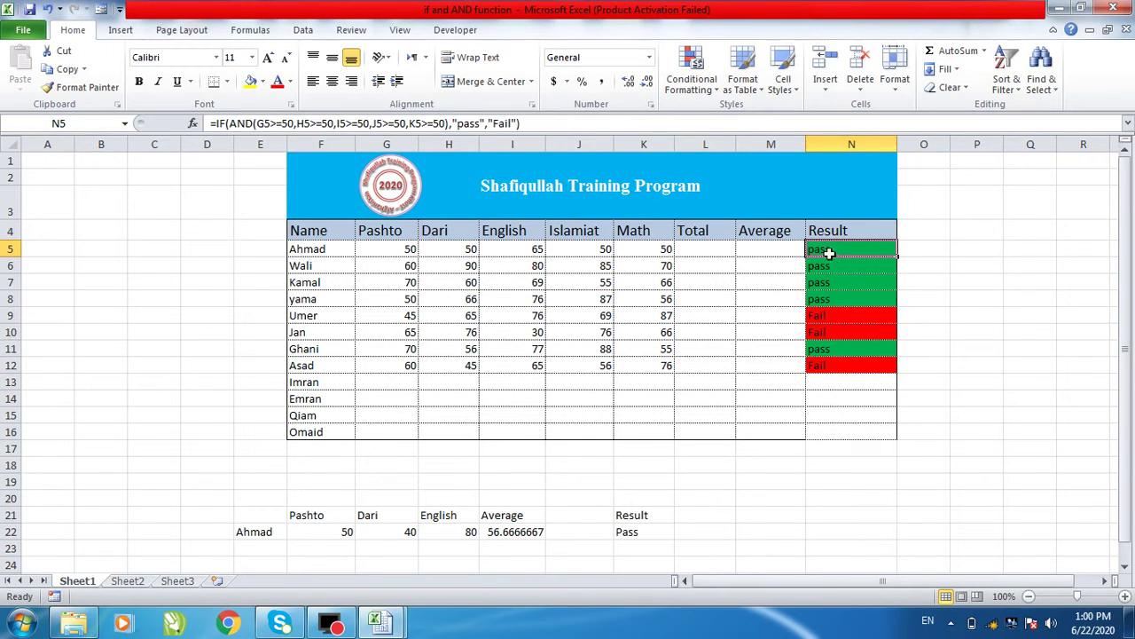
double_click(833, 251)
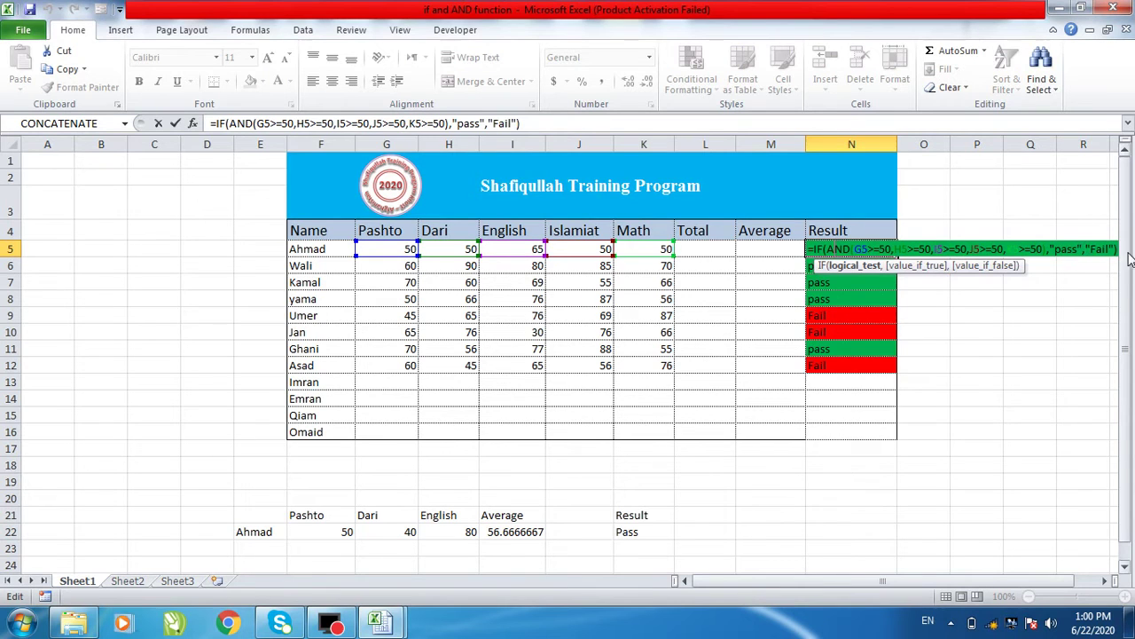
key(Escape)
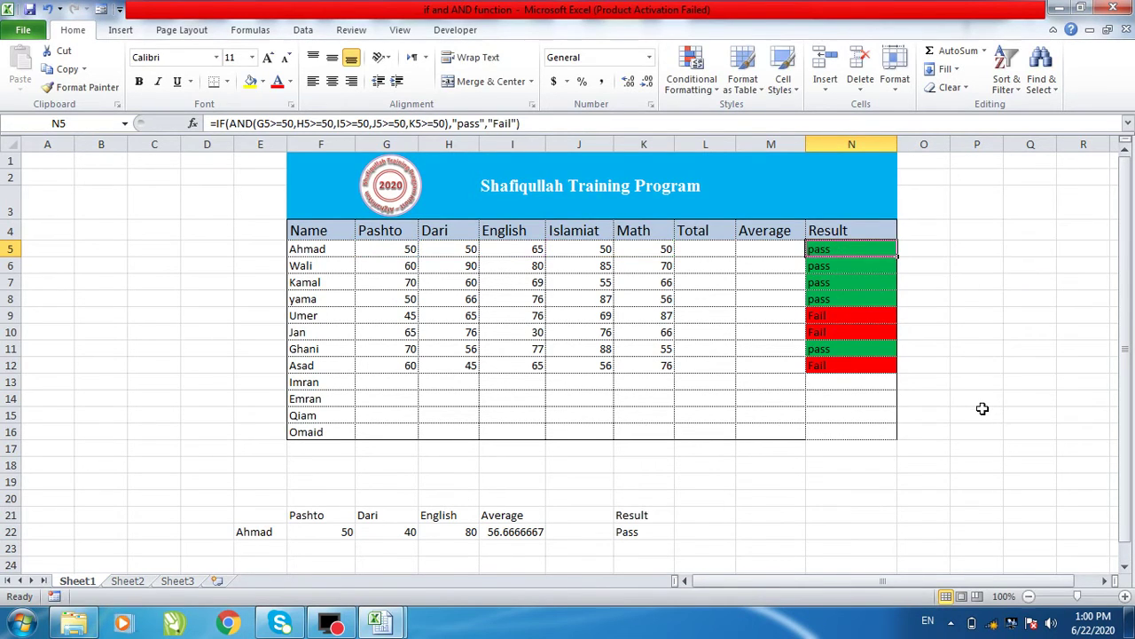
Step: In the N5 formula, replace the value-if-true text "pass" with "کامیاب"
click(480, 125)
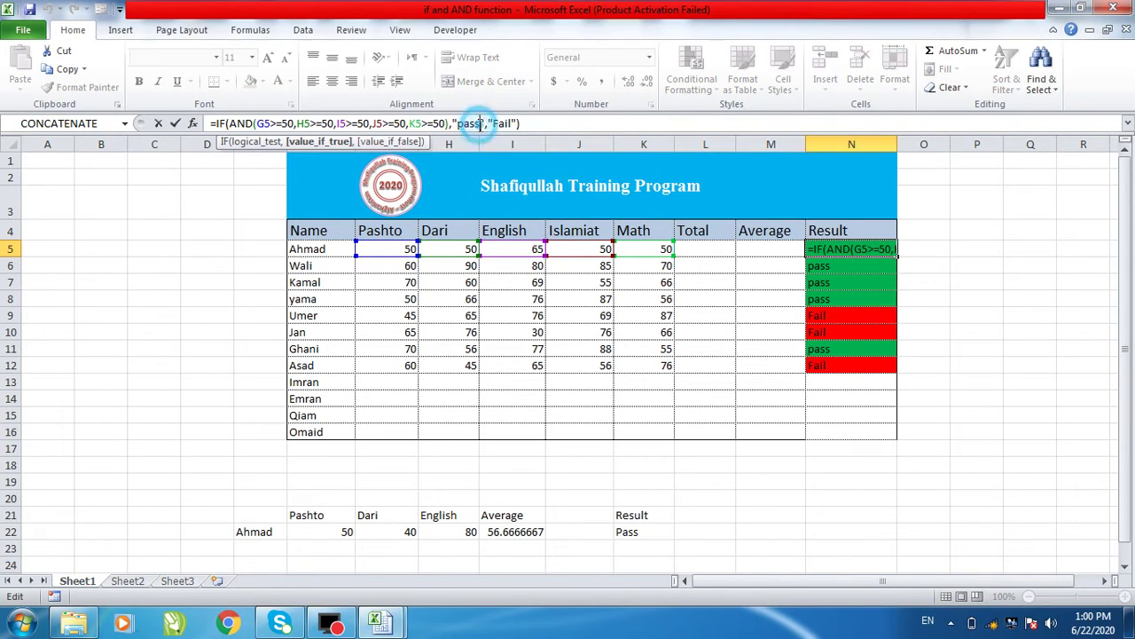
key(BackSpace)
key(BackSpace)
key(BackSpace)
key(BackSpace)
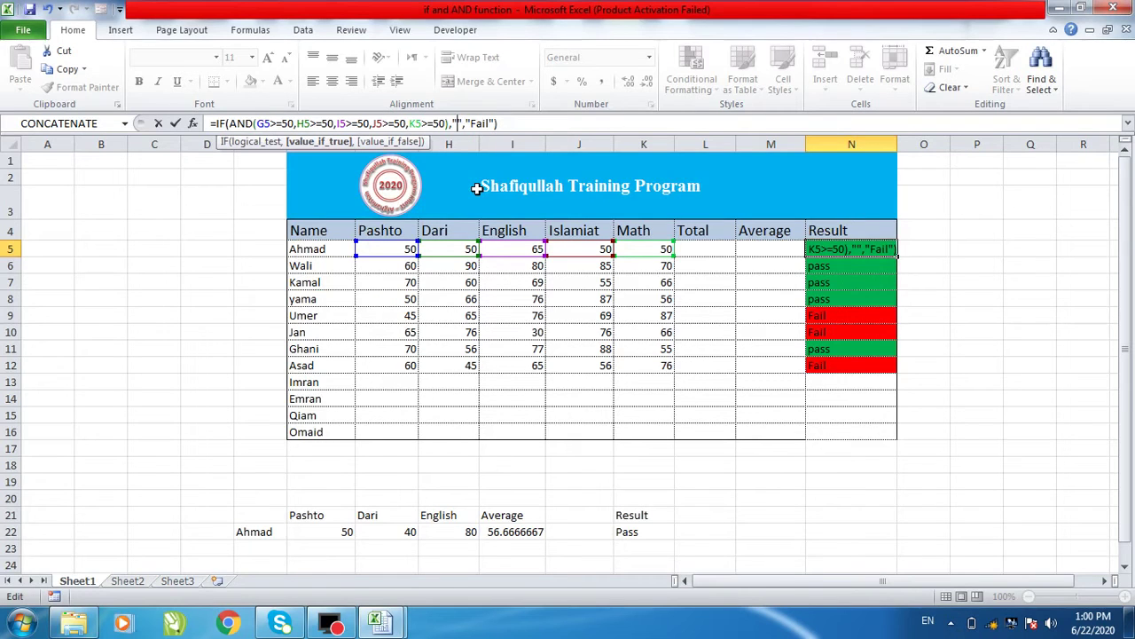
text(ک)
text(امی)
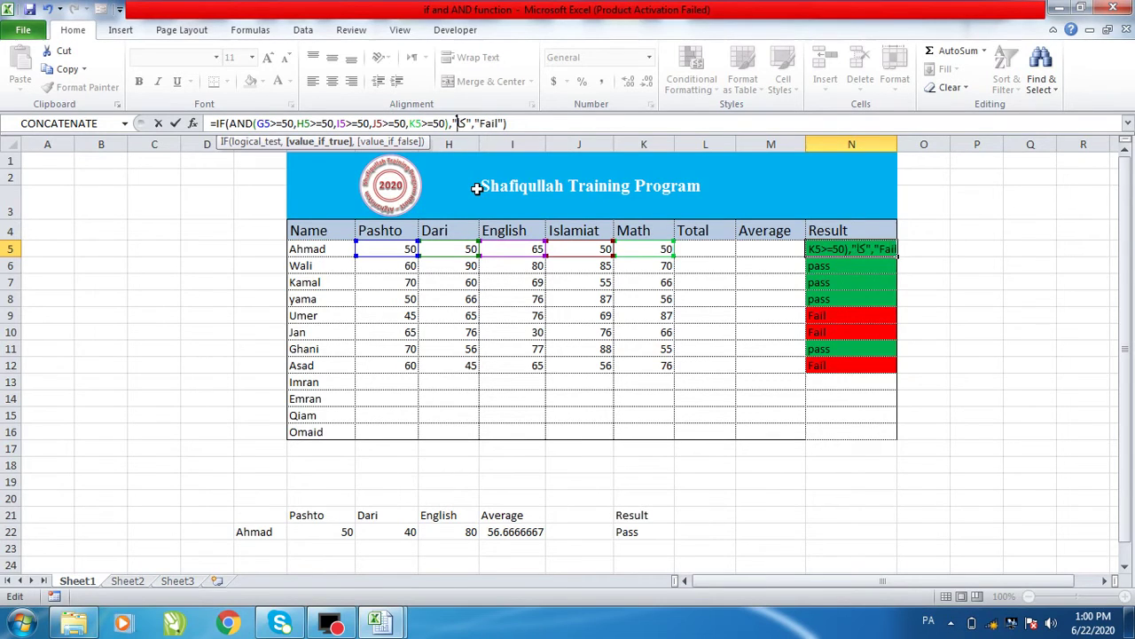
text(اب)
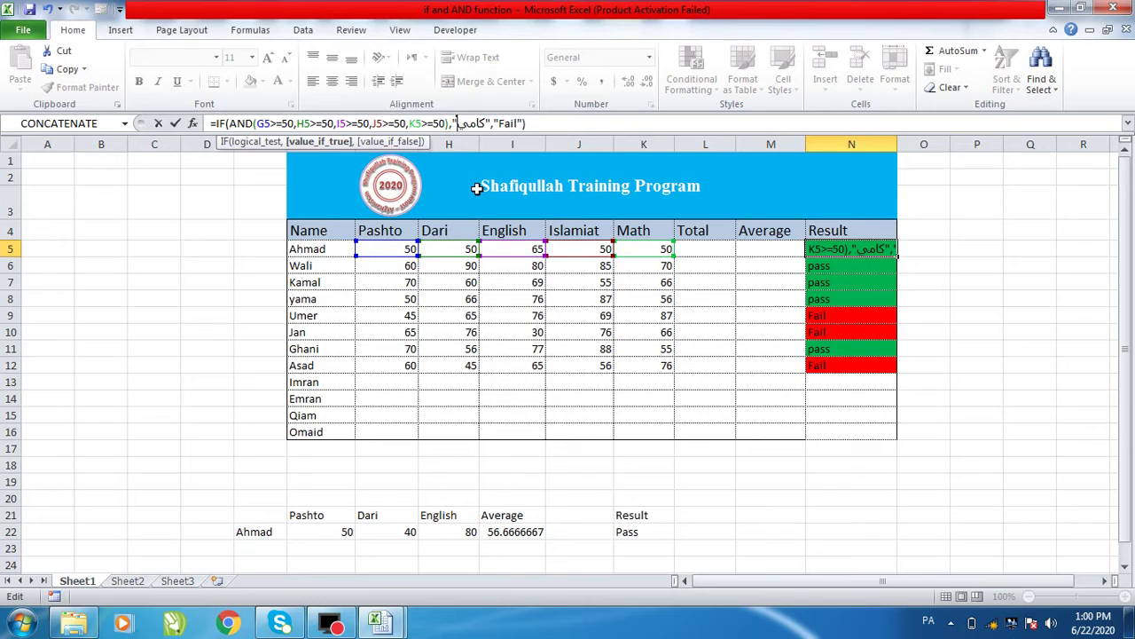
Step: Replace the value-if-false text "Fail" in the N5 formula with "ناکام" and commit the formula
click(525, 123)
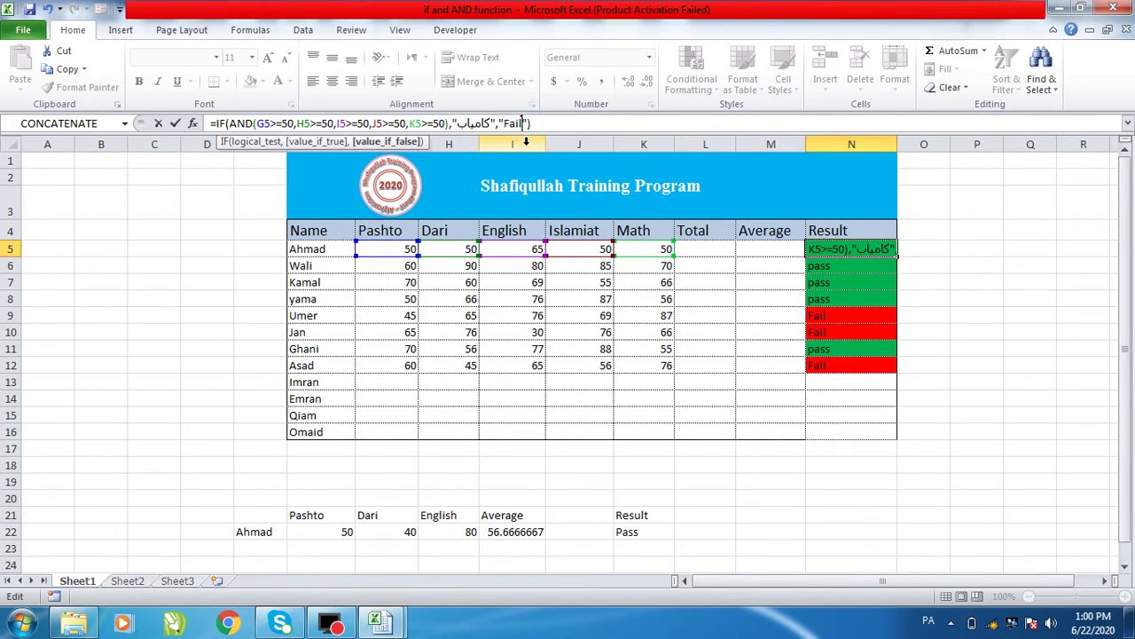
key(BackSpace)
key(BackSpace)
key(BackSpace)
key(BackSpace)
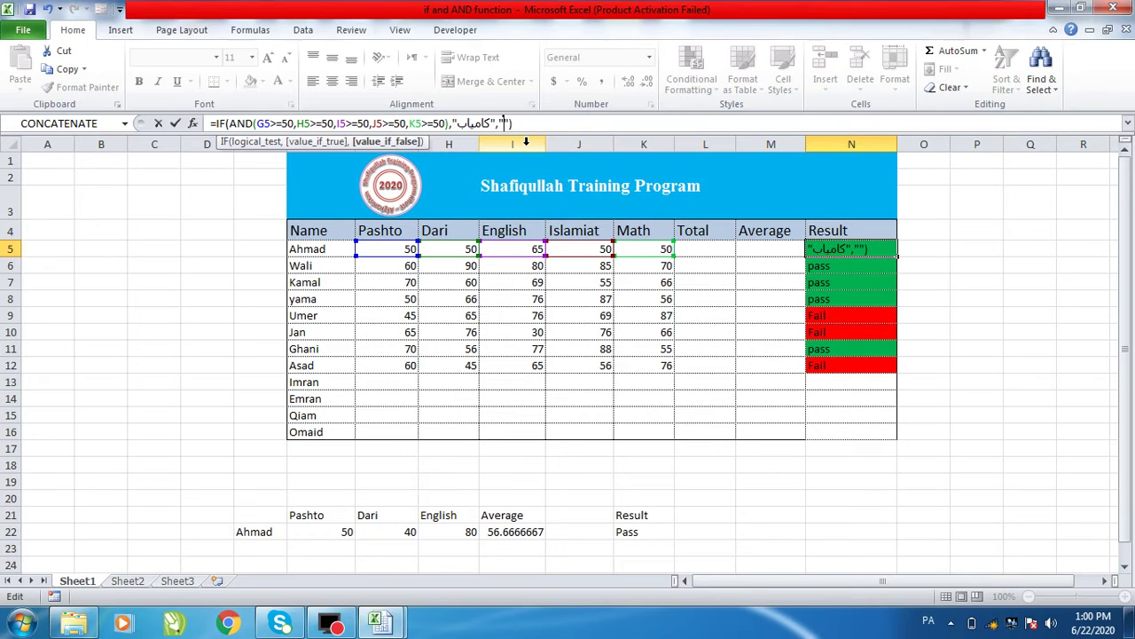
text(ناکام)
key(Return)
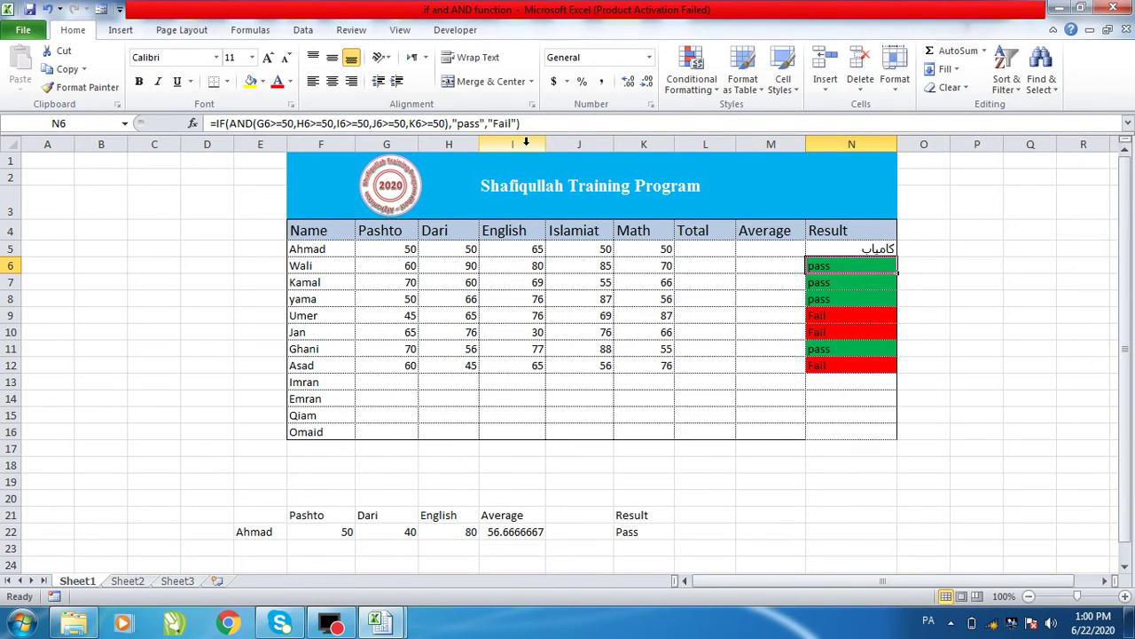
Step: Fill the N5 result formula down through N12 and check the copied result cells
click(862, 249)
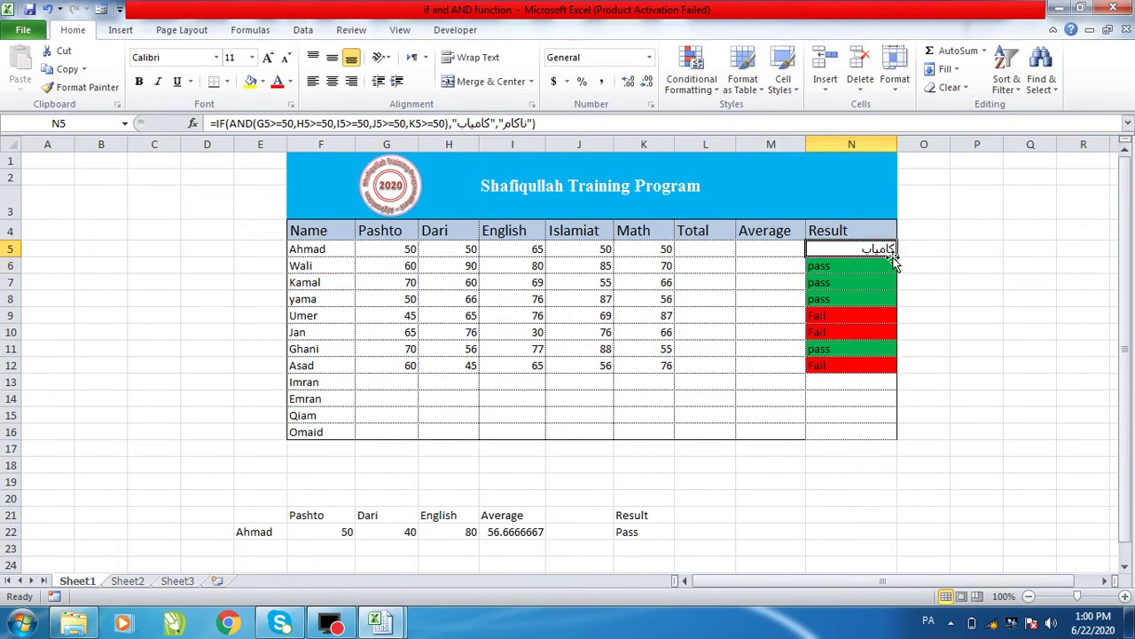
drag(897, 257, 899, 367)
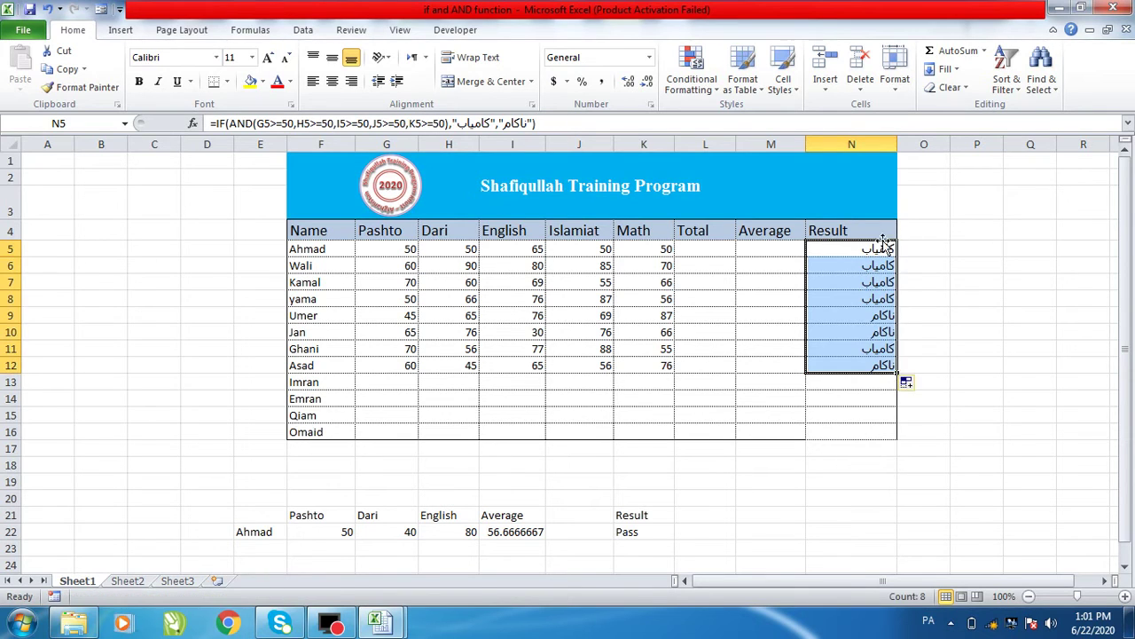
click(928, 275)
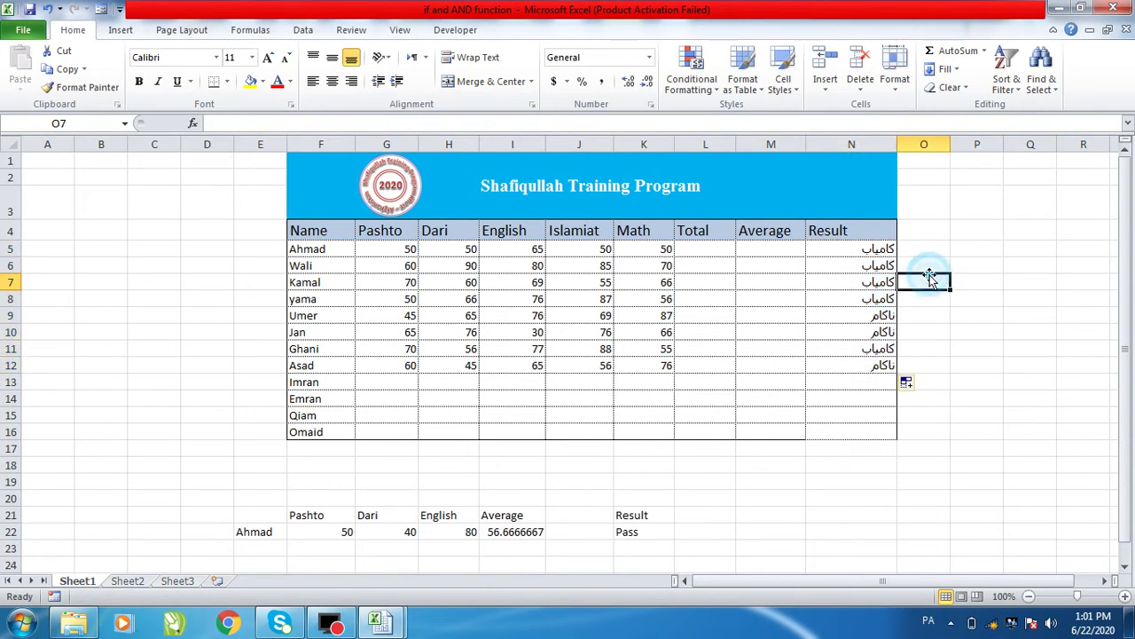
click(849, 251)
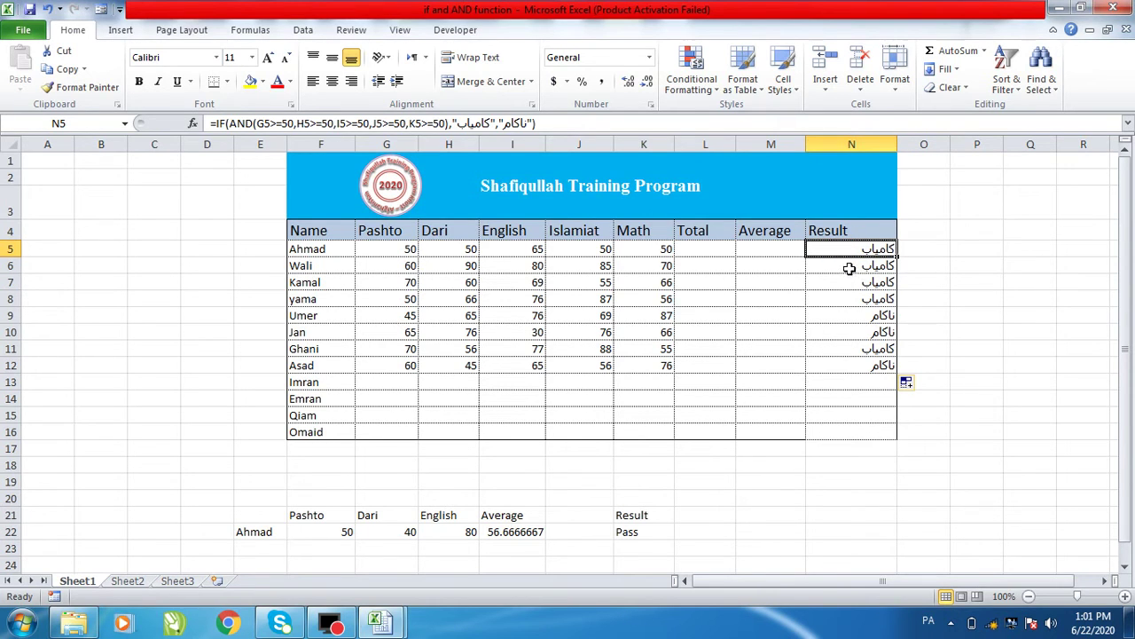
click(856, 312)
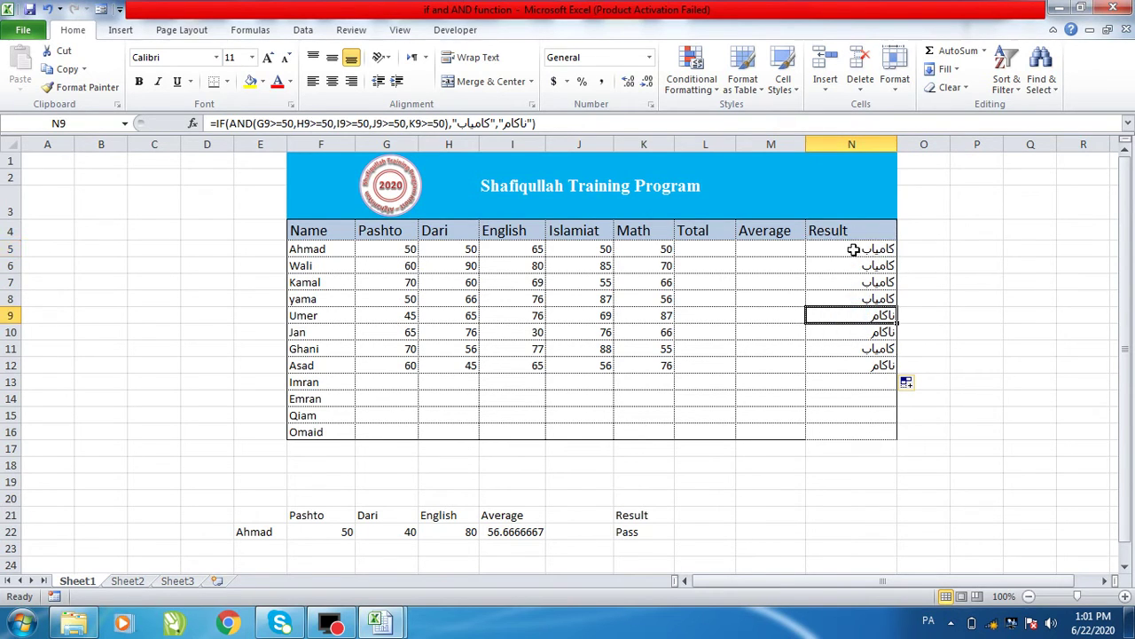
Step: For N5:N12, edit the red conditional formatting rule so it formats cells containing "ناکام" instead of "fail"
drag(853, 250, 845, 363)
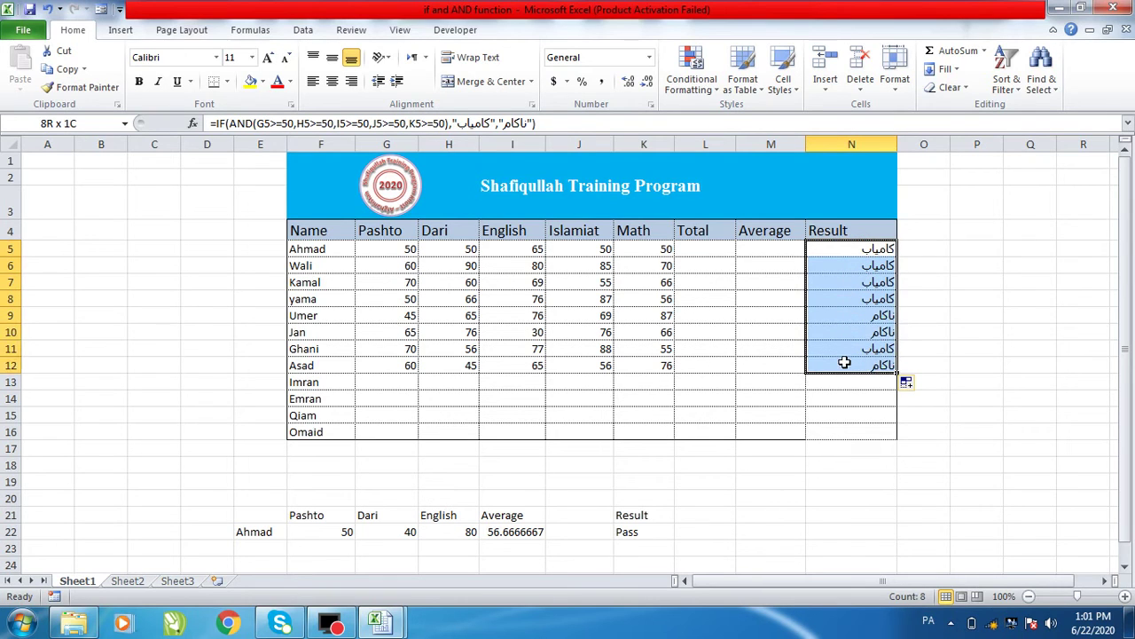
click(711, 89)
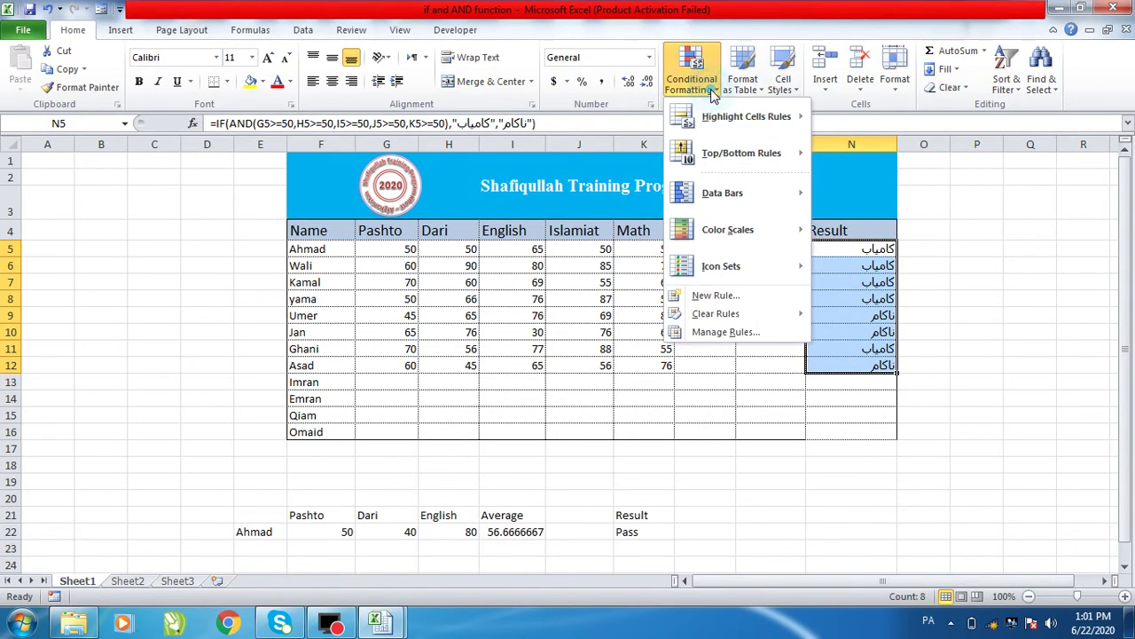
click(703, 332)
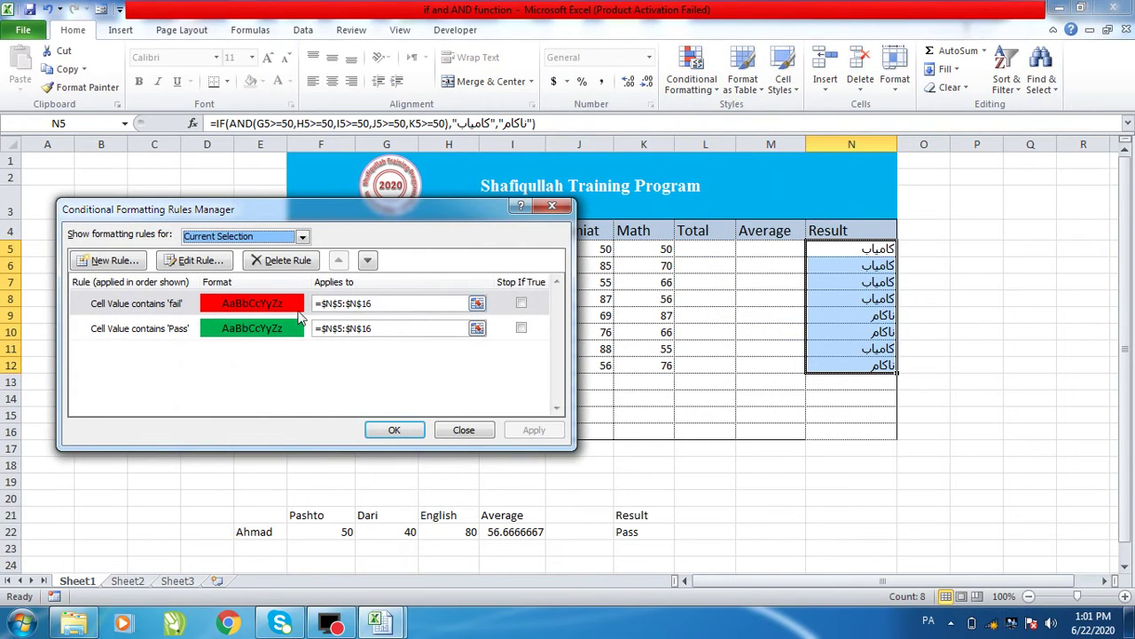
click(210, 306)
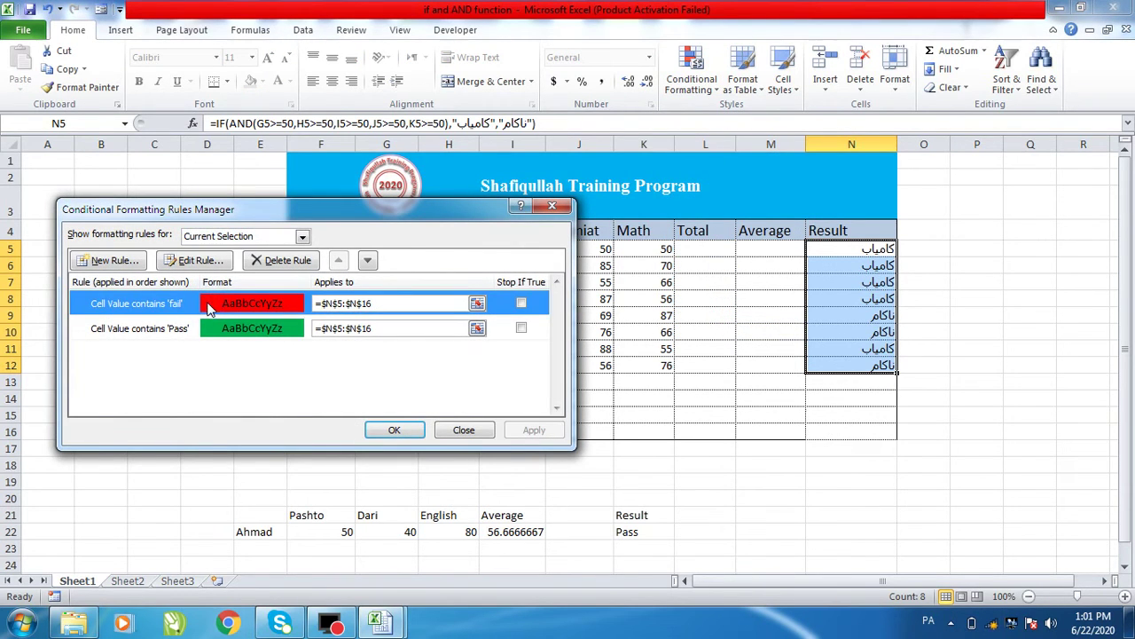
double_click(188, 310)
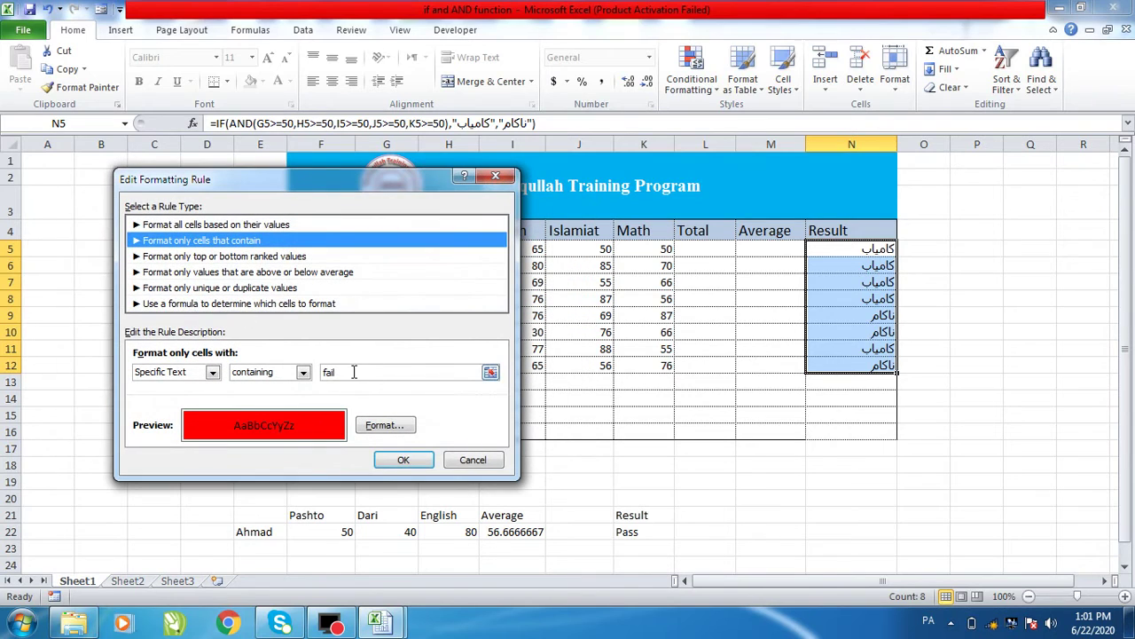
click(354, 372)
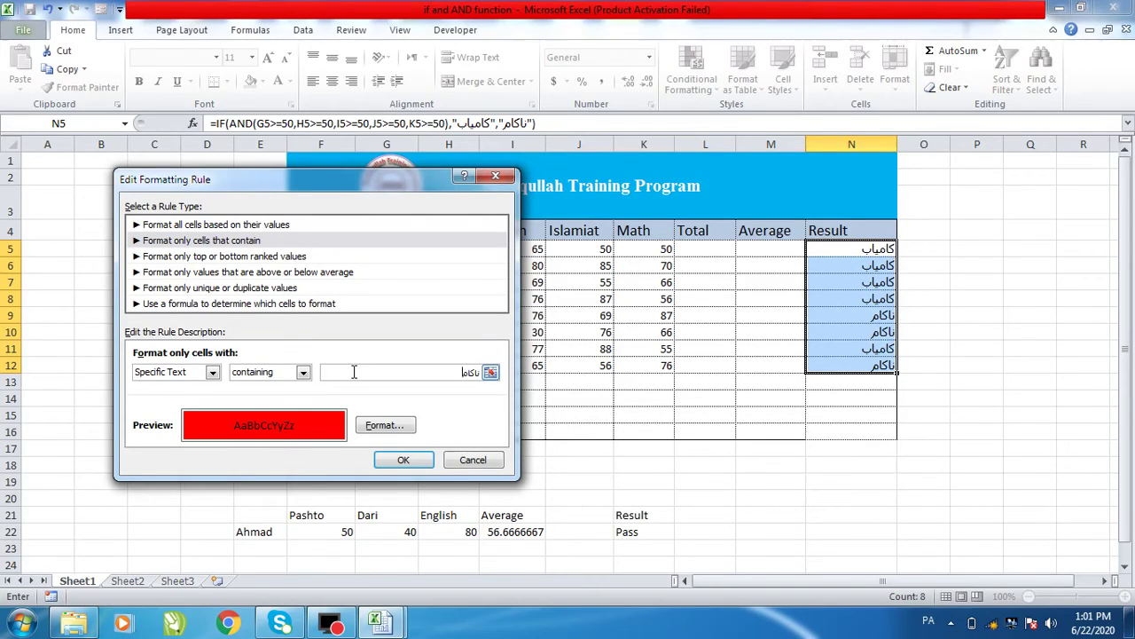
click(390, 459)
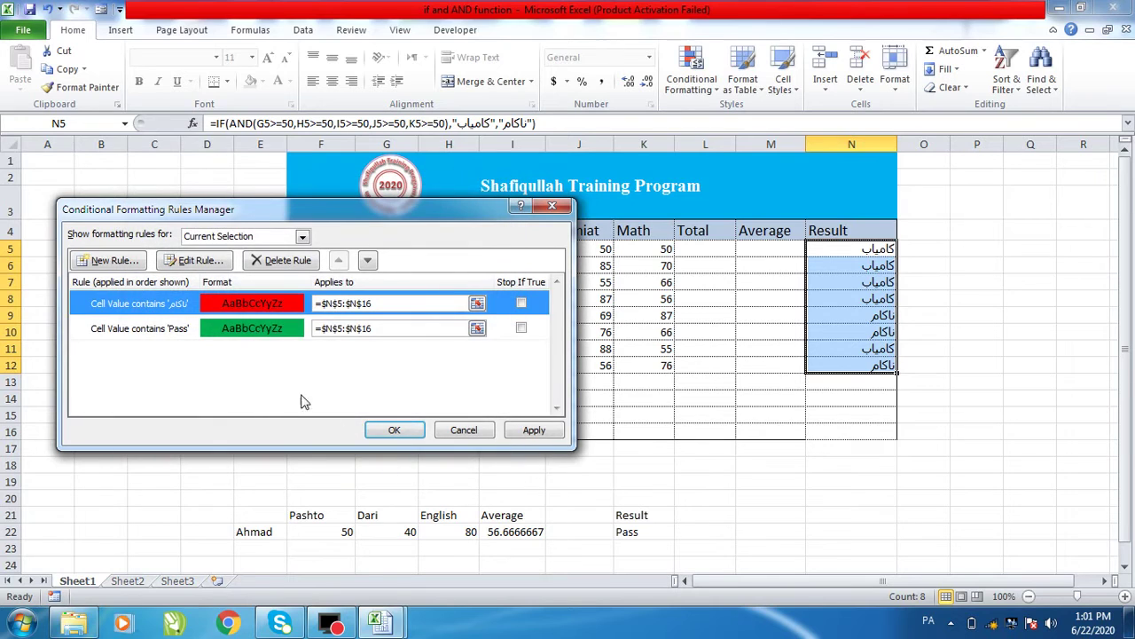
Step: Change the green rule's specific text from "Pass" to "کامیاب" and apply the rules
double_click(280, 325)
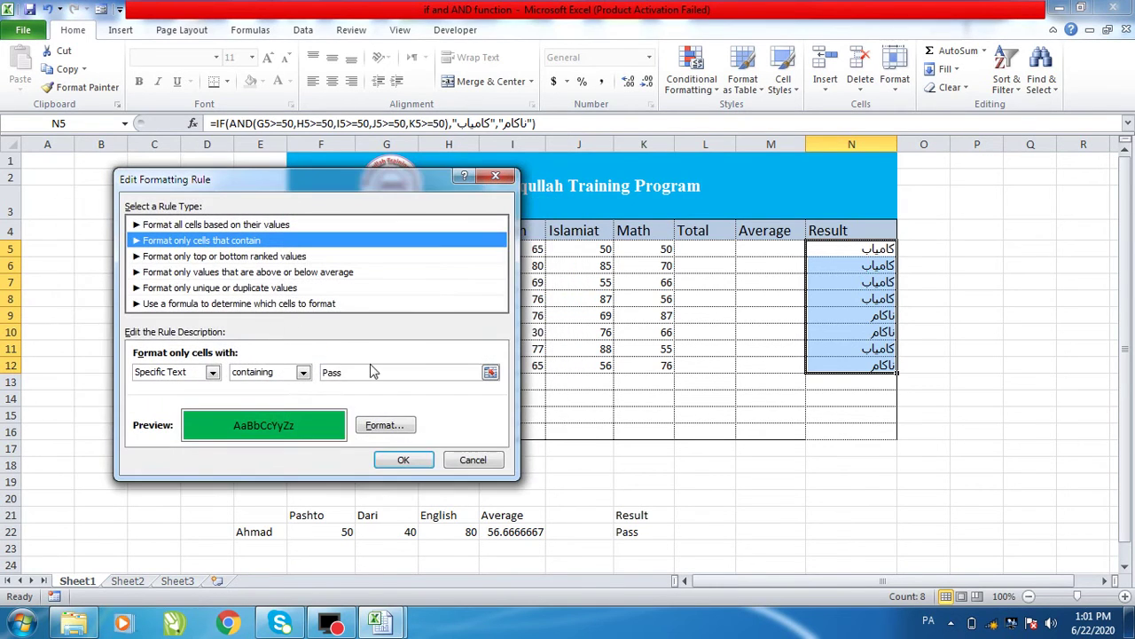
drag(372, 371, 302, 372)
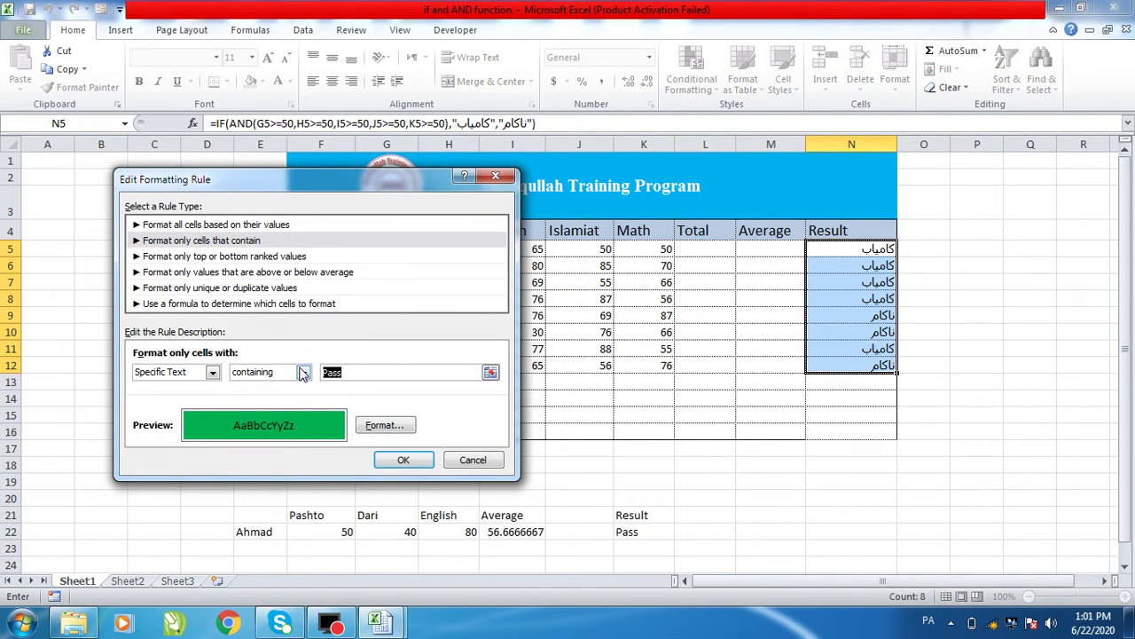
text(کامیاب)
click(384, 458)
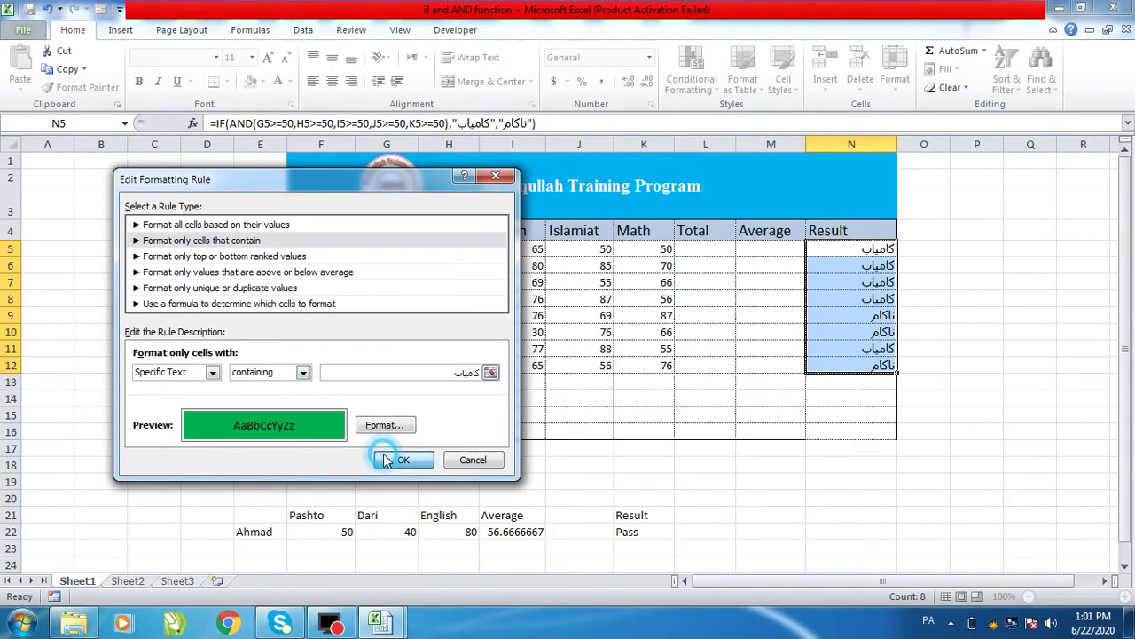
click(519, 434)
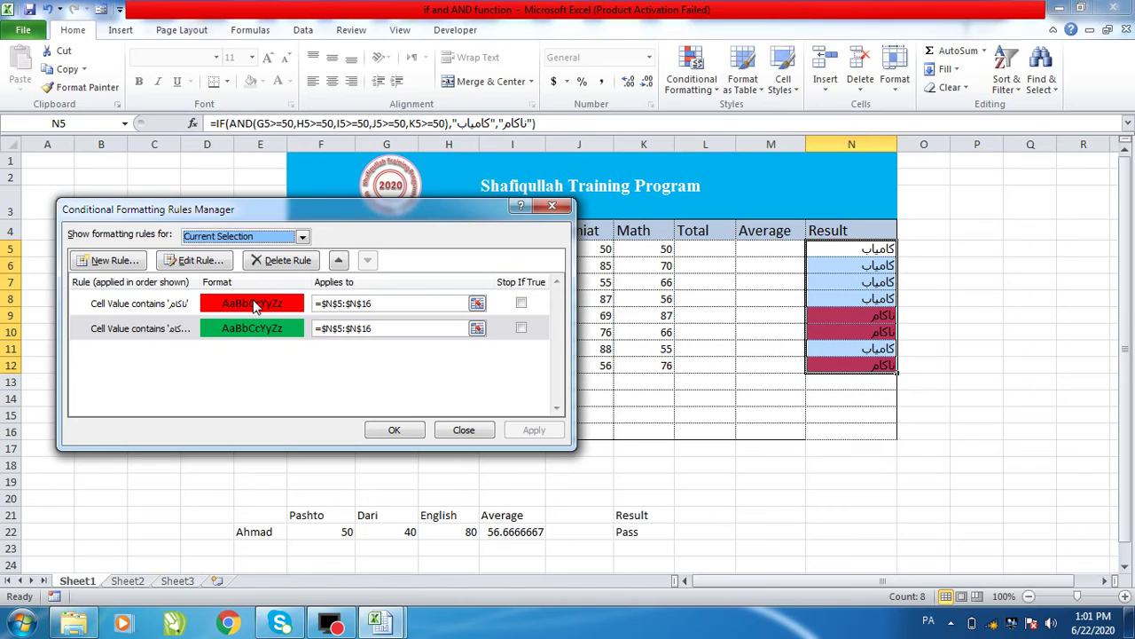
Step: Reopen the green rule, correct its text to "کامیاب", apply it and close the rules manager, then deselect the Result cells
double_click(253, 329)
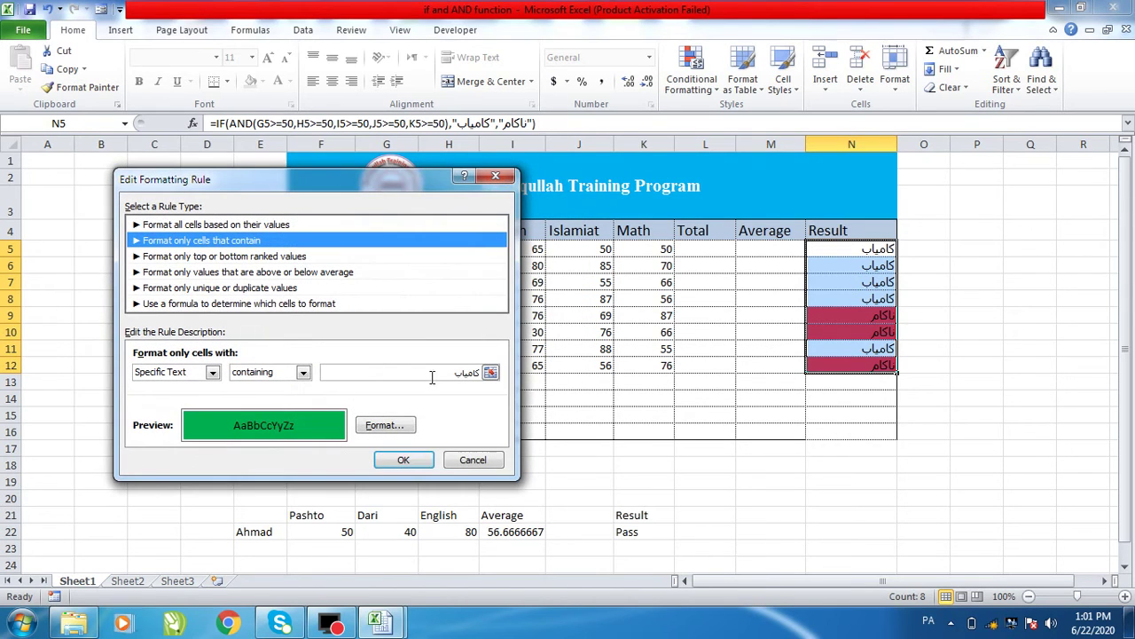
click(448, 370)
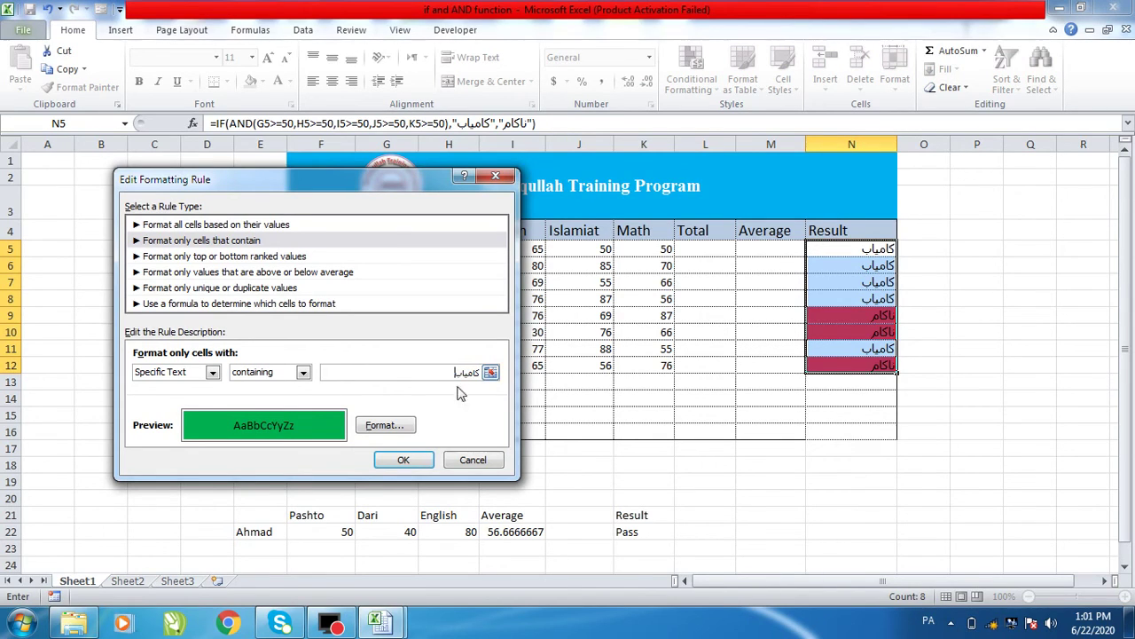
click(404, 459)
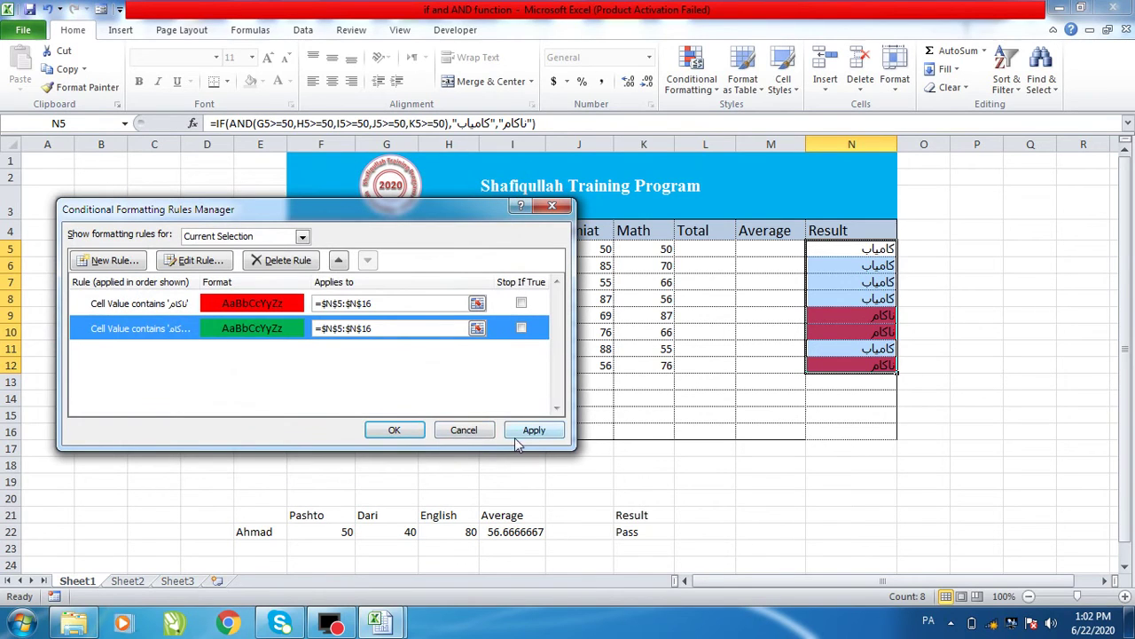
click(527, 431)
click(400, 431)
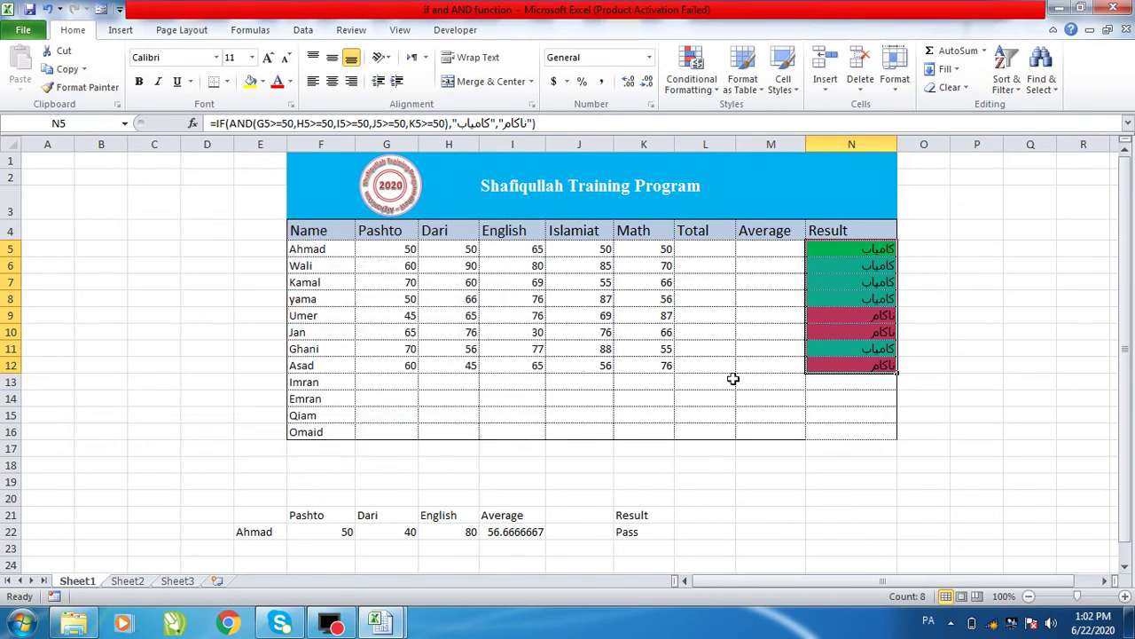
click(733, 378)
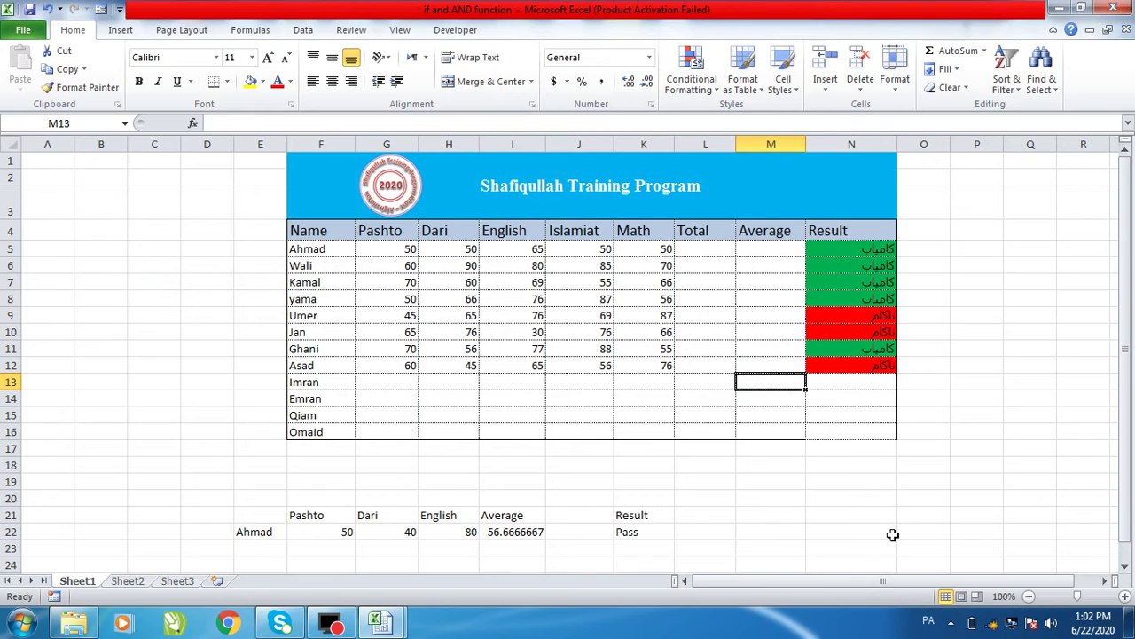